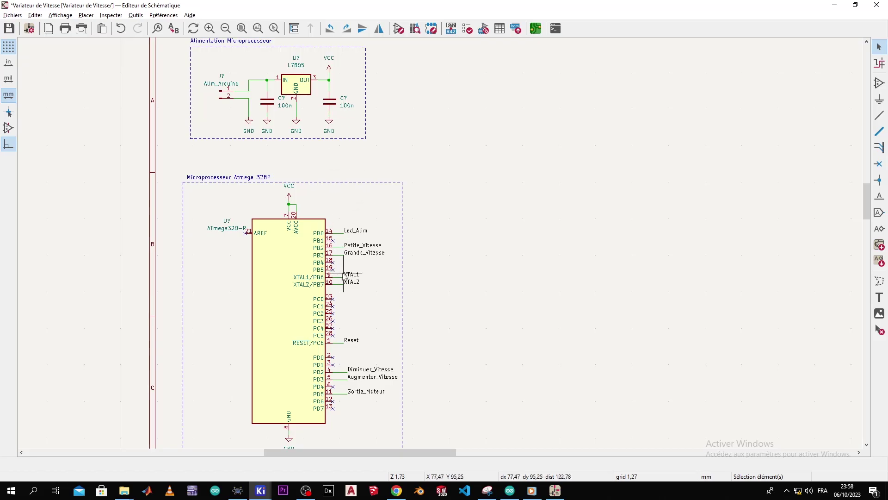
Step: Switch to the Proteus reference schematic and examine the reset push-button circuit with R1, C1 and the VCC and RESET terminals
scroll(324, 252, "down", 2)
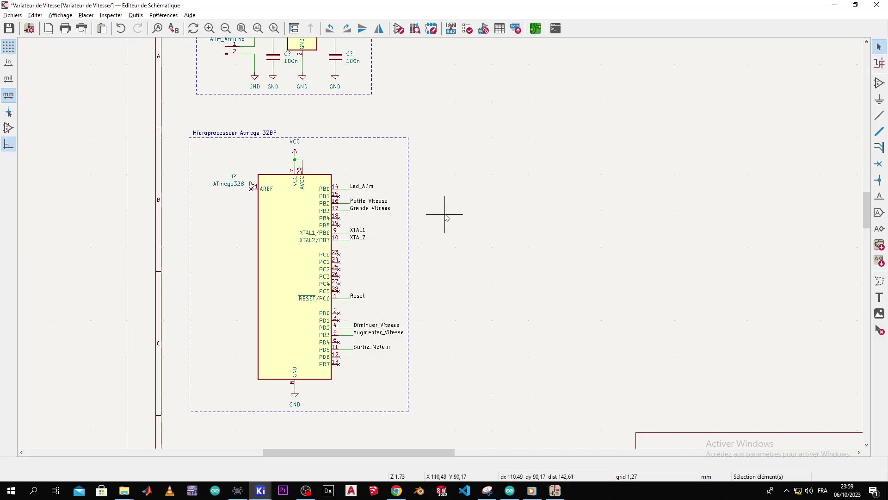
middle_click_drag(407, 293, 352, 354)
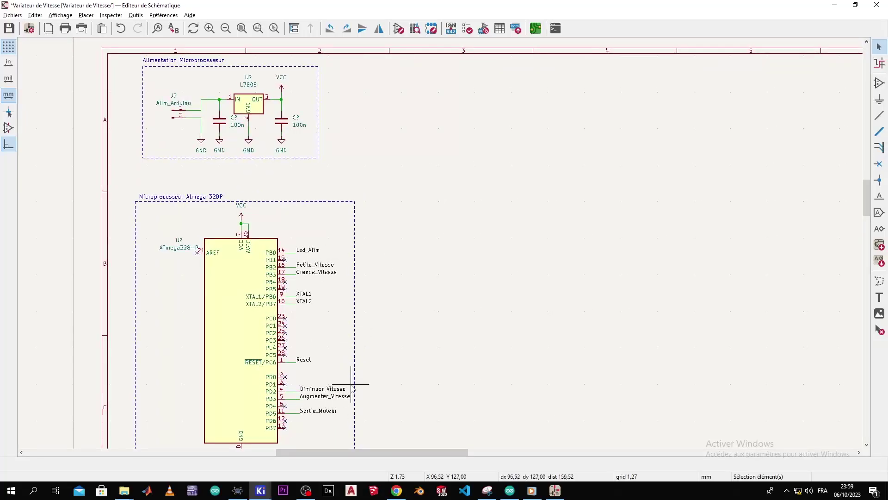
mouse_move(239, 492)
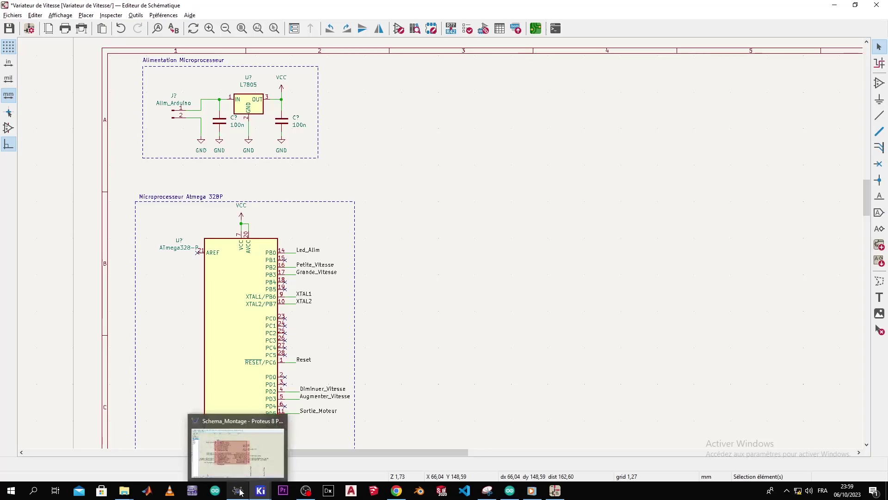
left_click(238, 449)
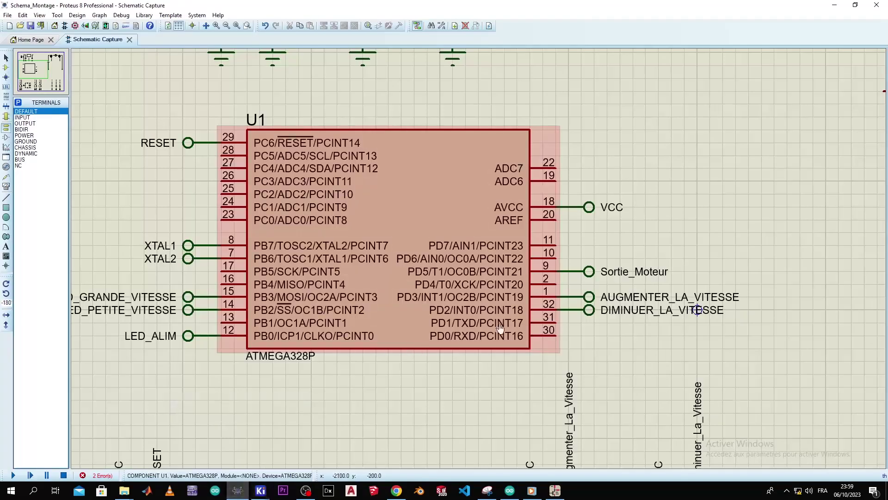
key("F8")
middle_click_drag(598, 242, 609, 130)
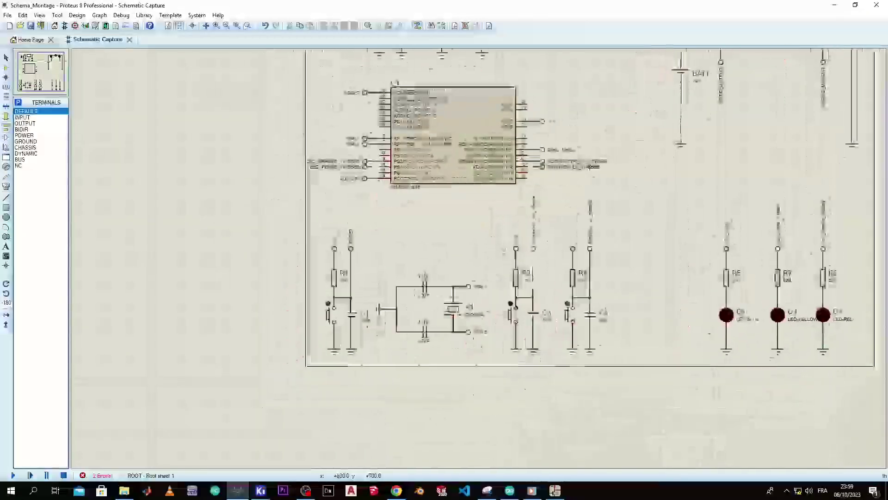
scroll(540, 213, "up", 1)
middle_click_drag(506, 176, 580, 170)
scroll(405, 244, "up", 1)
middle_click_drag(479, 254, 457, 239)
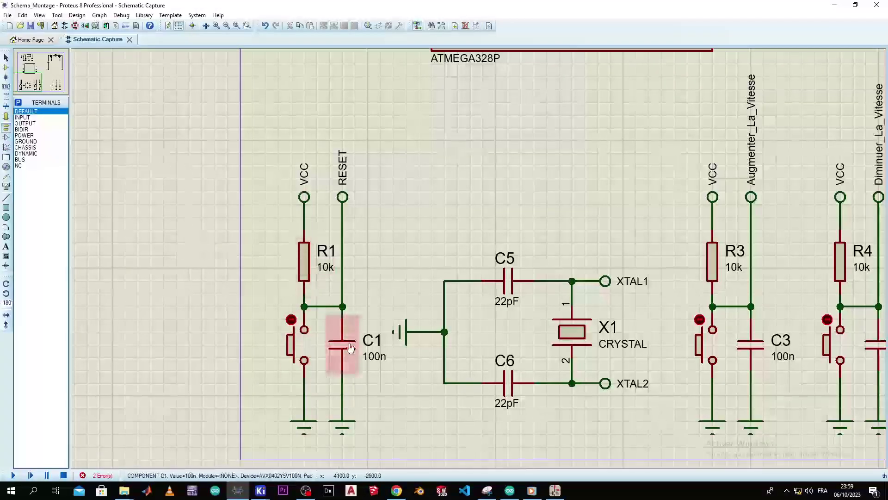
left_click_drag(278, 139, 384, 249)
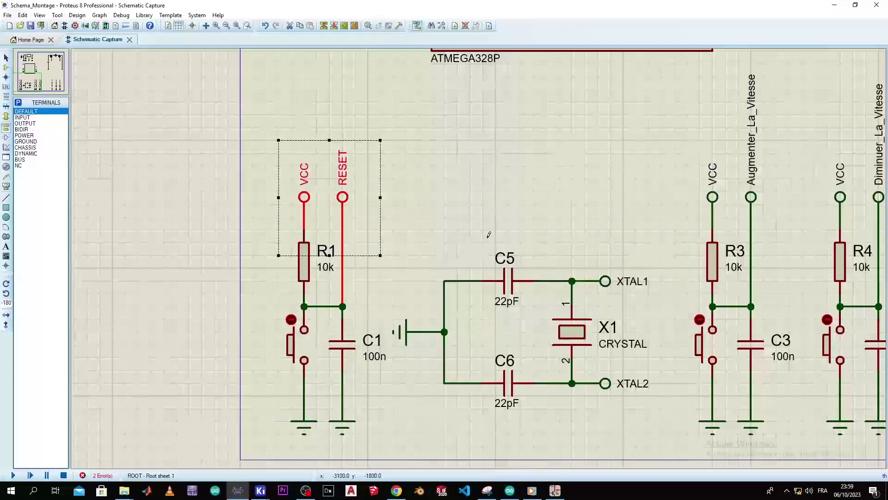
Step: Switch back to the KiCad schematic editor, search the symbol library for "push" and pick the SW_Push symbol
key("alt+Tab")
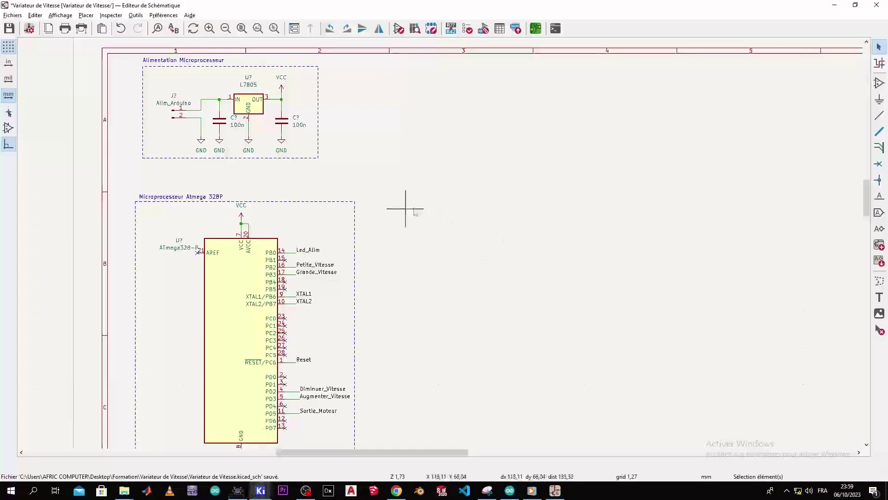
scroll(419, 231, "down", 2)
scroll(438, 248, "up", 3)
middle_click_drag(450, 232, 469, 429)
scroll(359, 353, "up", 2)
middle_click_drag(440, 242, 438, 234)
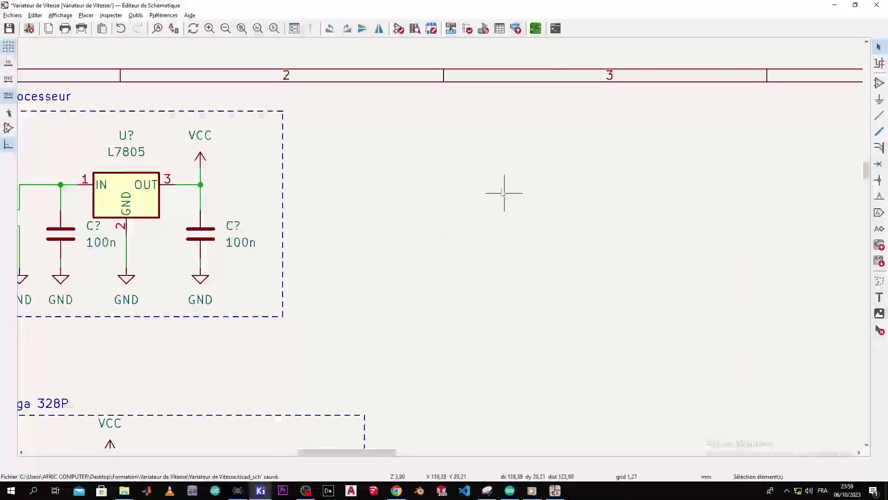
key("a")
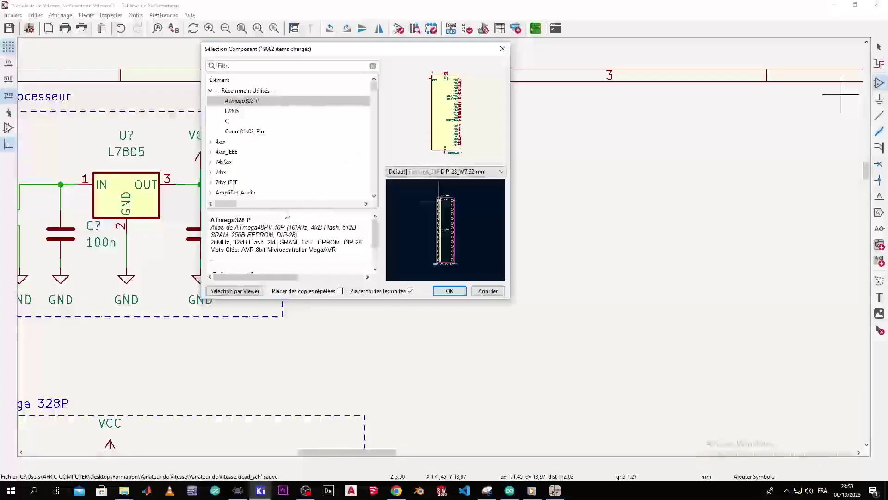
left_click(285, 70)
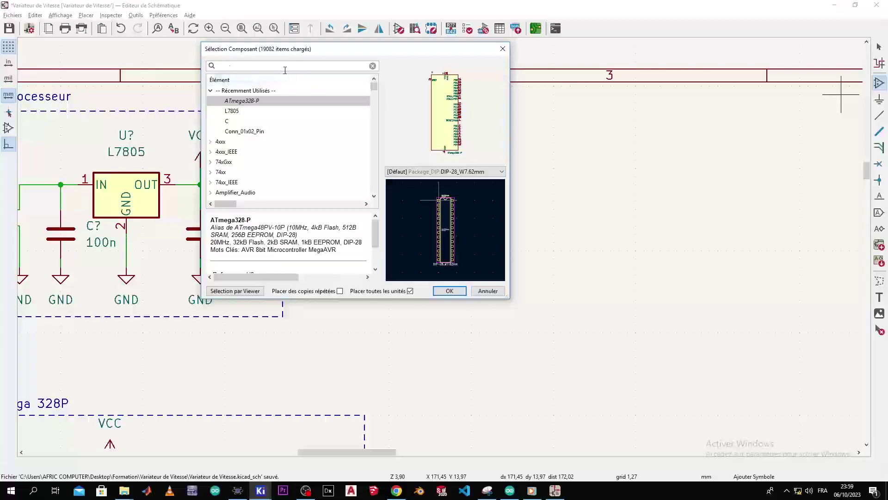
type("push")
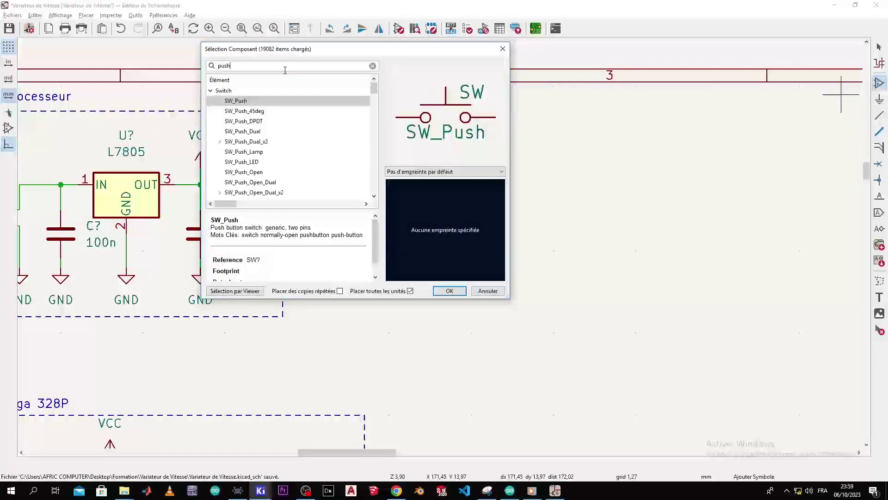
double_click(290, 100)
Step: Rotate the push-button symbol anticlockwise and place it vertically in the empty area beside the microprocessor supply block
right_click(444, 217)
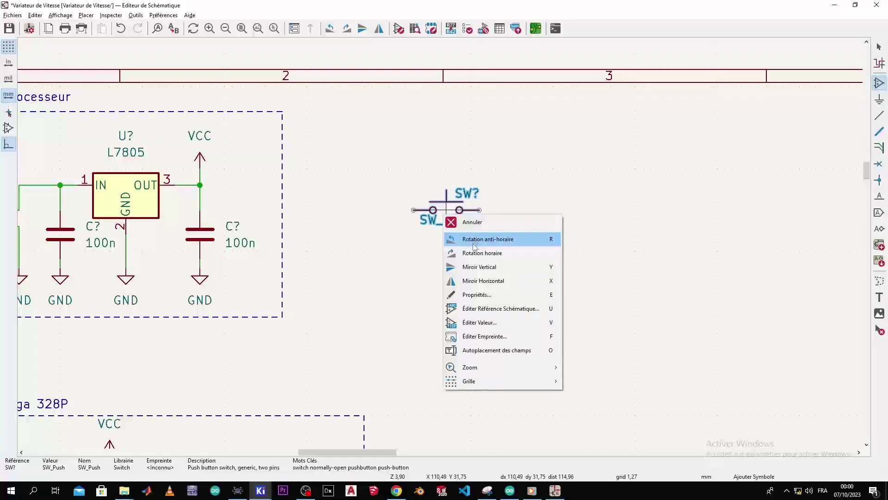
left_click(478, 295)
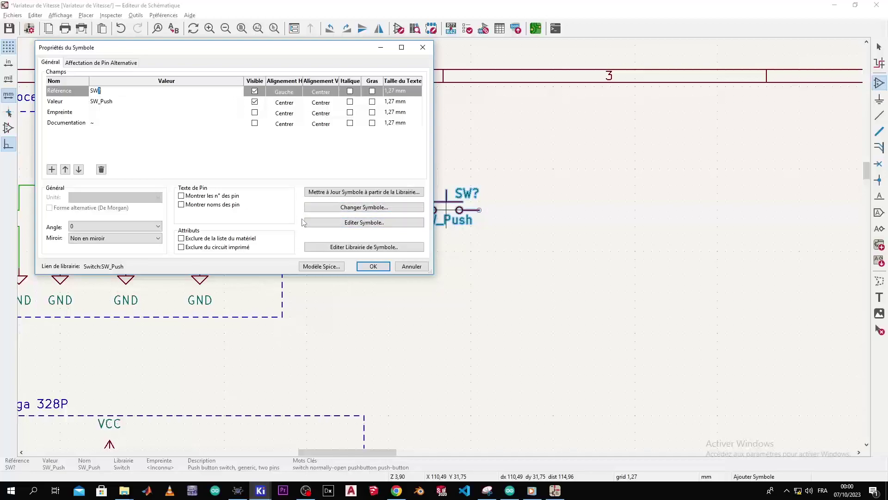
left_click(370, 266)
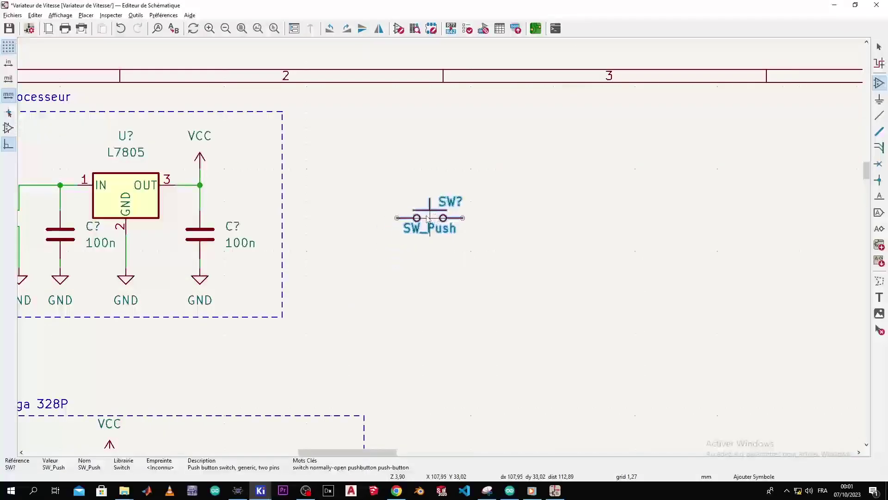
right_click(429, 220)
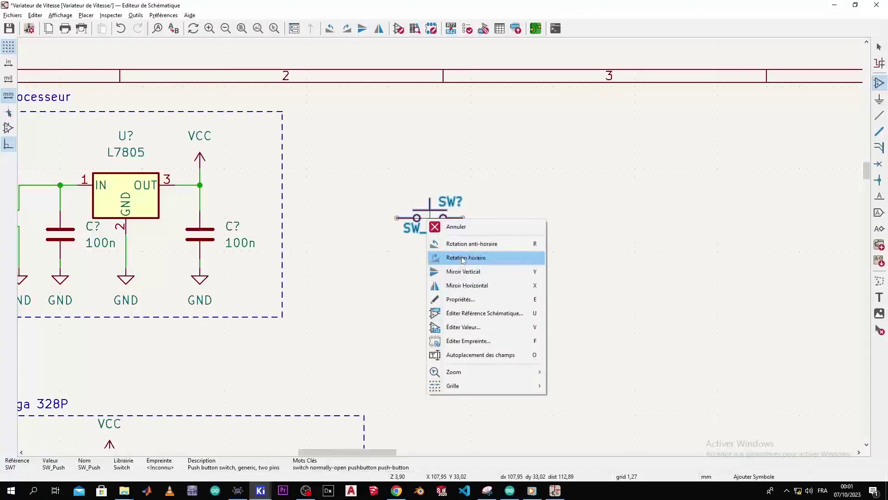
left_click(463, 244)
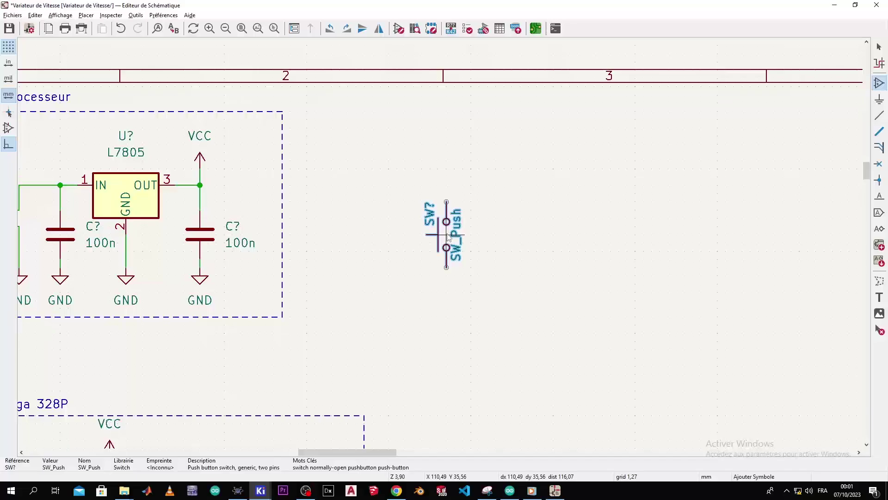
left_click(446, 226)
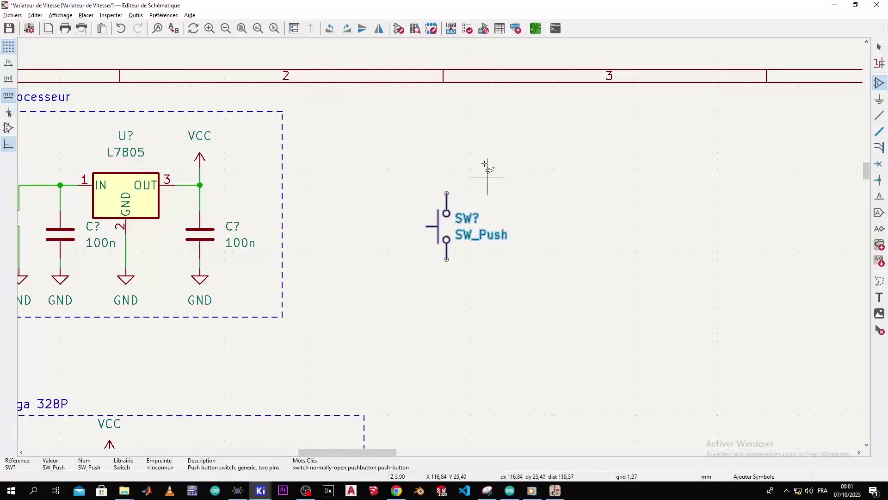
Step: Add a resistor symbol R from the library and place it vertically just above the push button
left_click(438, 161)
type("res")
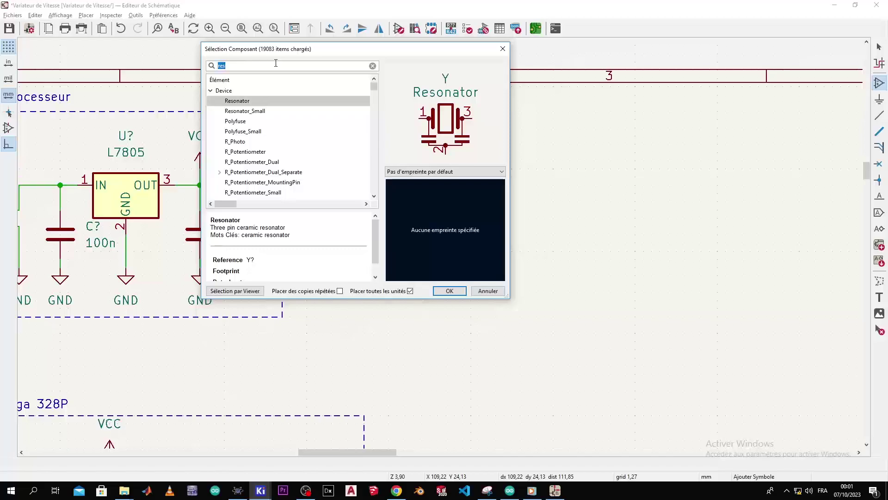
type("R")
key("Return")
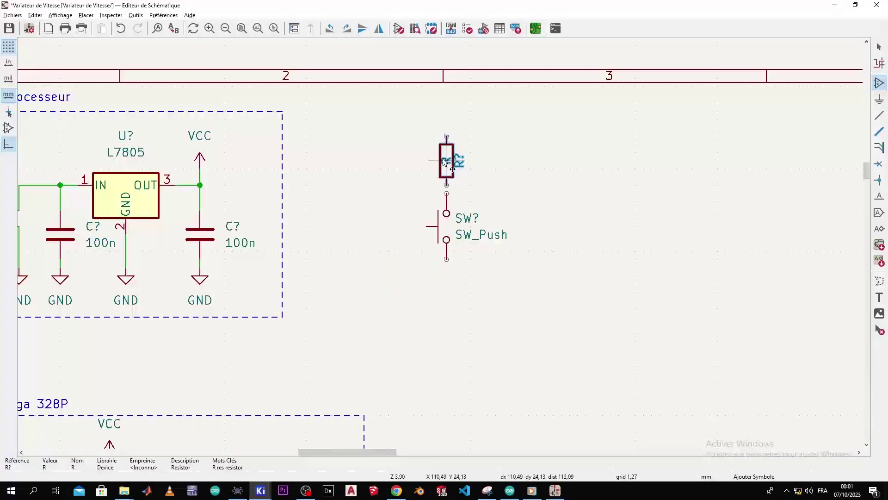
left_click(446, 160)
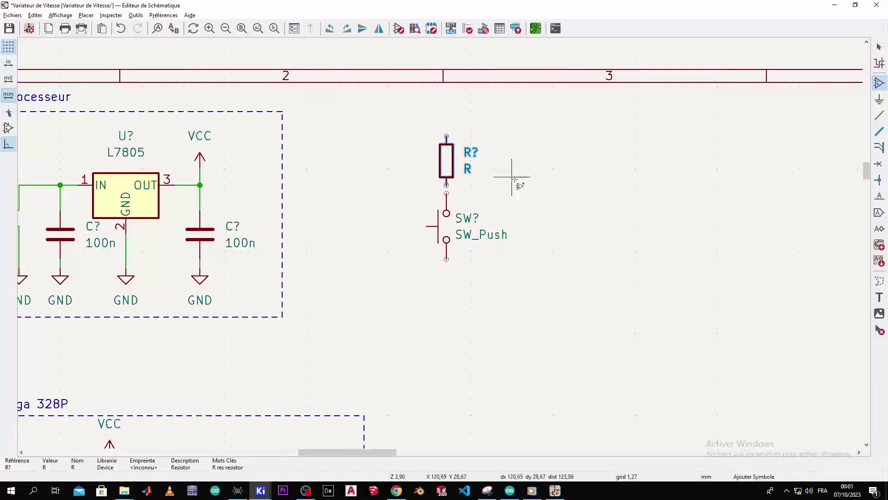
key("Escape")
Step: Duplicate the 100n capacitor from the L7805 output and place the copy beside the push button
left_click(206, 244)
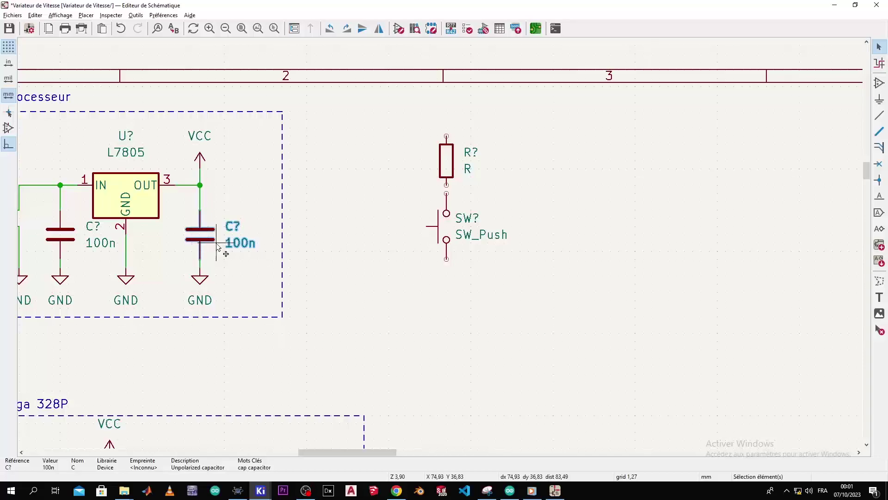
key("ctrl+d")
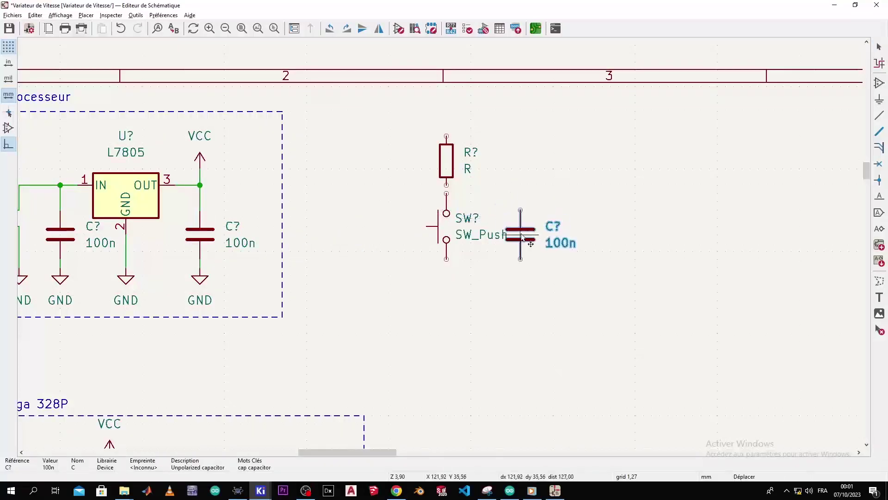
left_click(526, 237)
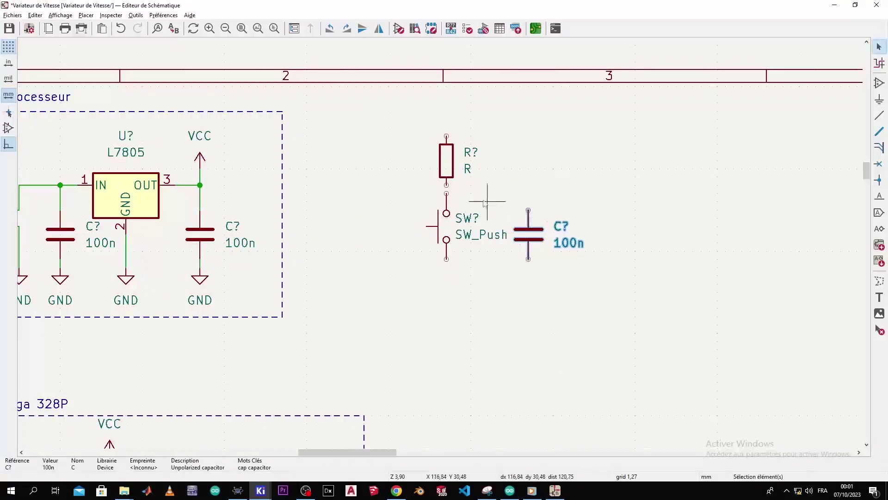
Step: Set the value of the resistor above the push button to 10k
double_click(468, 170)
type("10k")
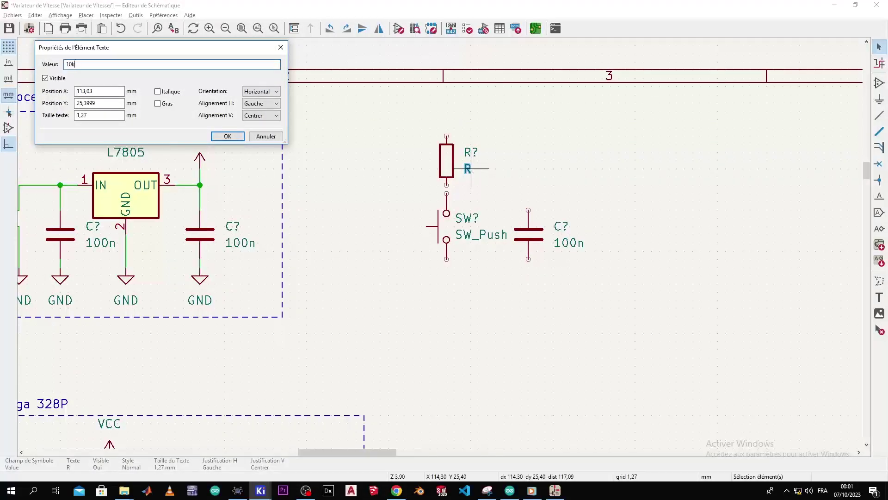
key("Return")
key("Escape")
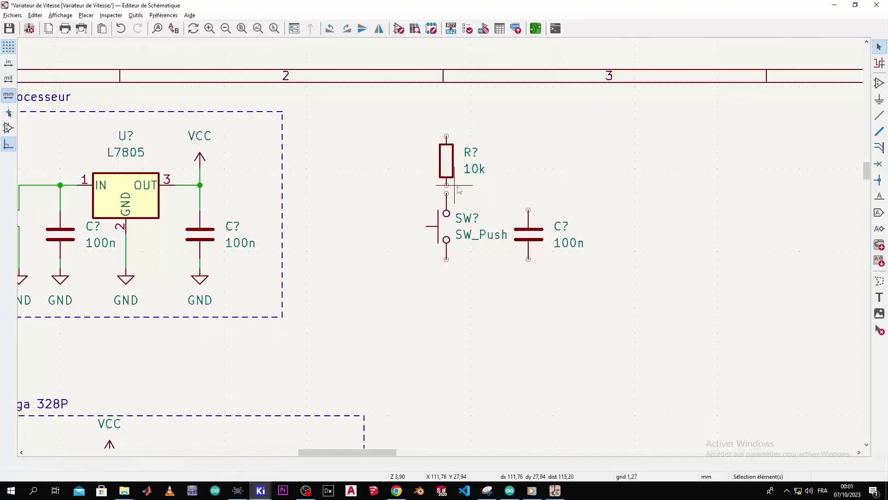
Step: Wire the resistor's lower pin to the push button and connect the capacitor's upper pin to that same node
key("w")
left_click(447, 185)
left_click(447, 194)
key("Escape")
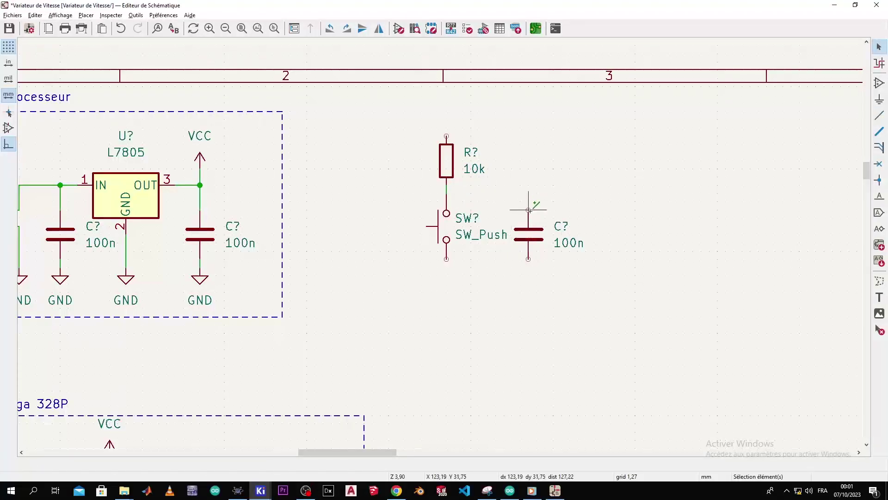
key("w")
left_click(446, 194)
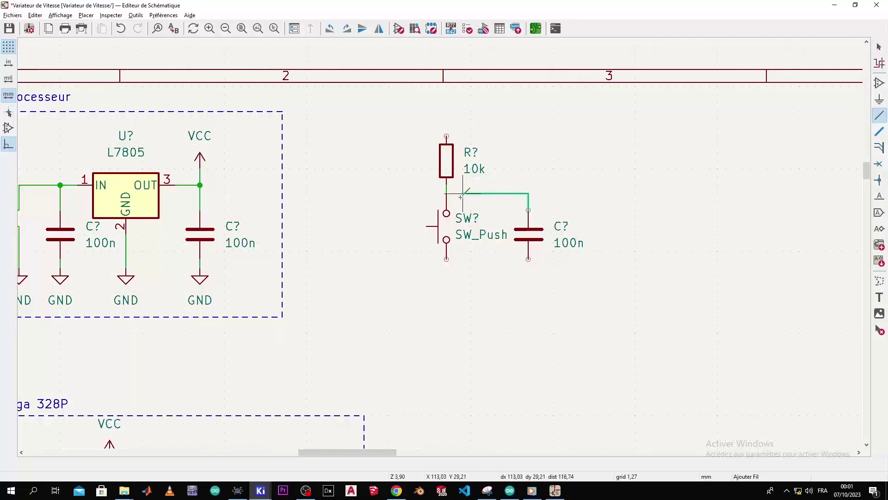
key("Escape")
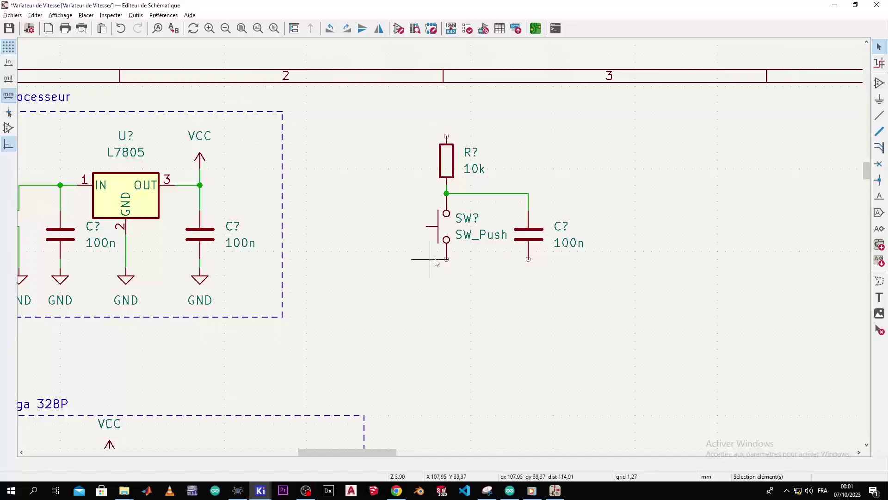
Step: Place copies of the supply block's GND symbol below the push button and below the new capacitor
left_click(200, 279)
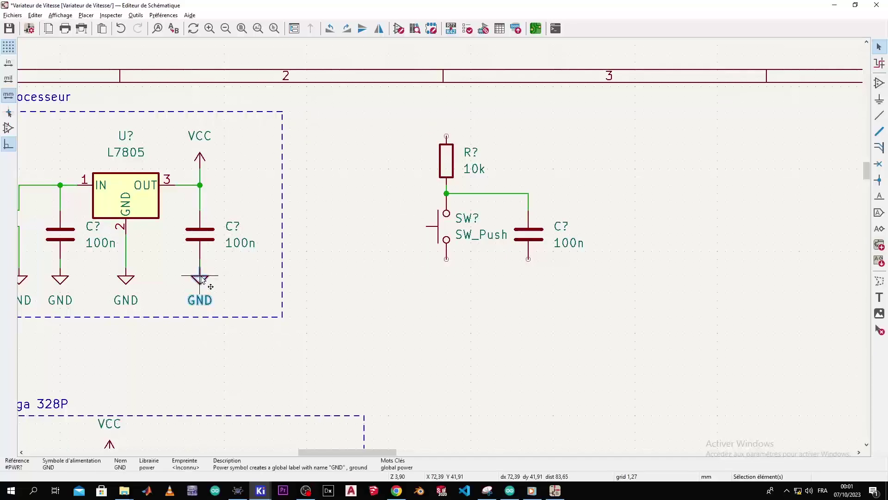
left_click_drag(202, 279, 447, 271)
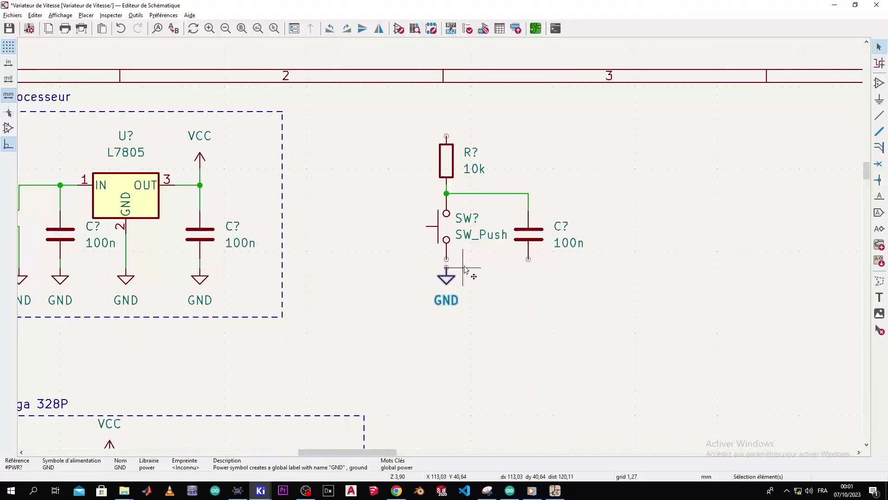
key("ctrl+d")
left_click(529, 267)
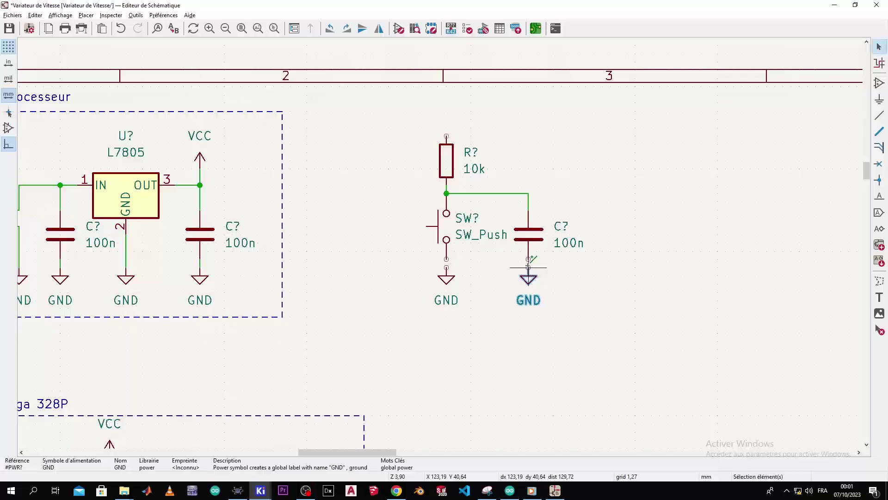
key("Escape")
Step: Wire the lower pins of the push button and the capacitor to their GND symbols
key("w")
left_click(447, 267)
key("w")
left_click(528, 260)
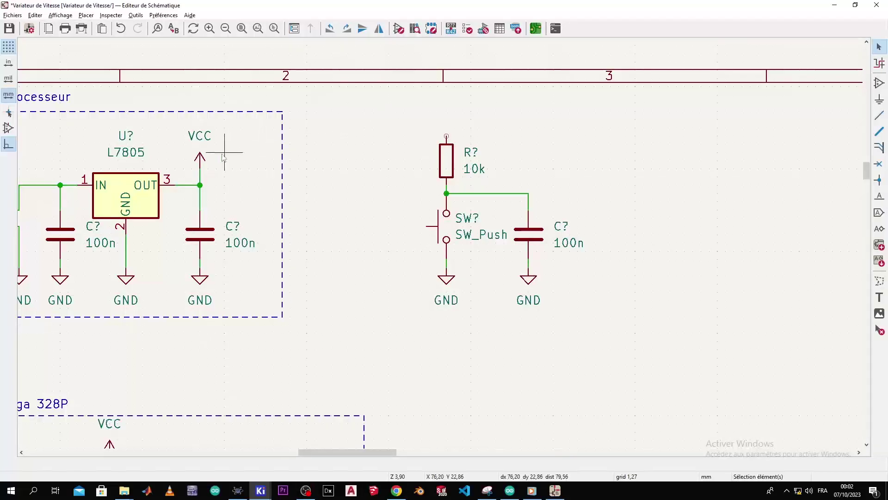
Step: Place a copy of the supply block's VCC symbol above the 10k resistor and wire it to the resistor's upper pin
left_click(200, 159)
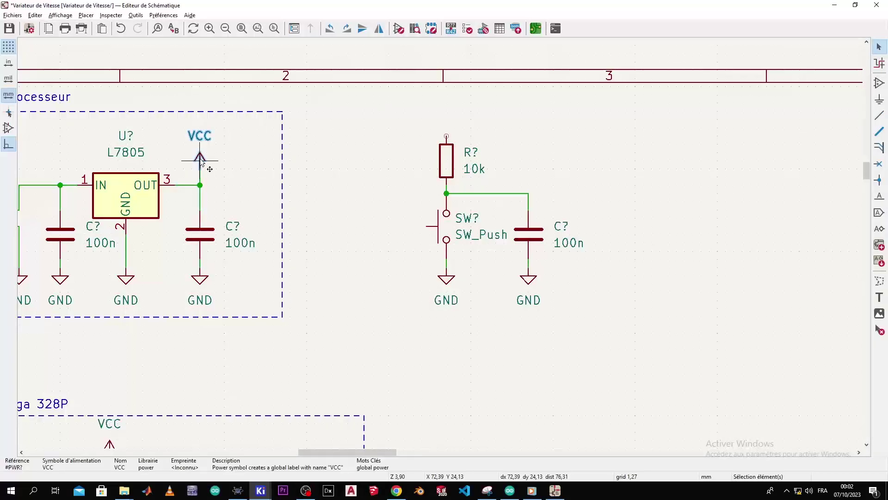
key("ctrl+d")
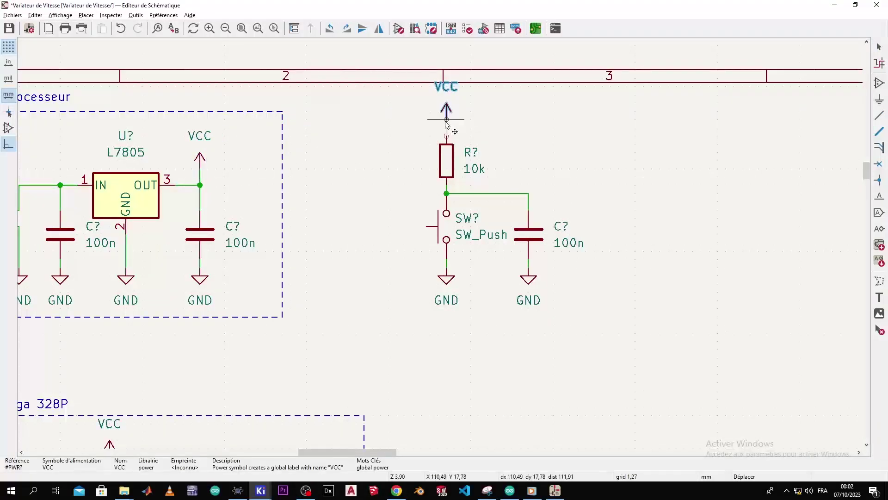
left_click(446, 130)
key("w")
key("Escape")
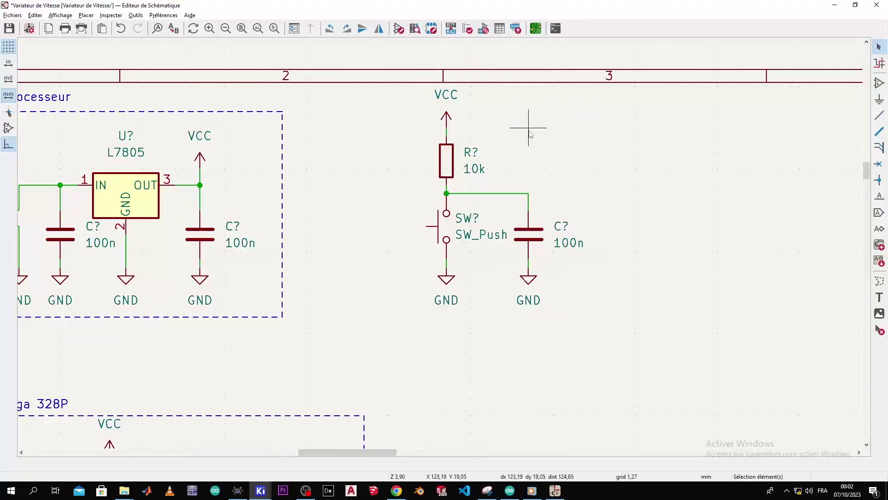
left_click_drag(575, 105, 405, 308)
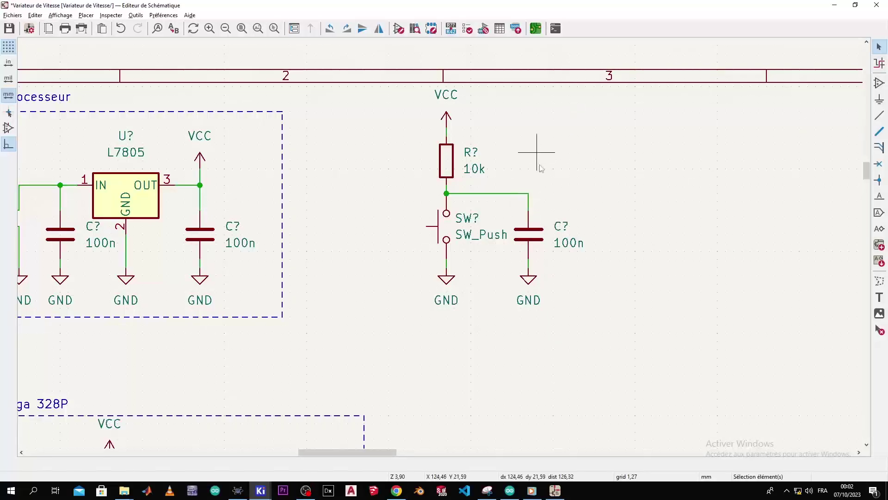
key("alt+Tab")
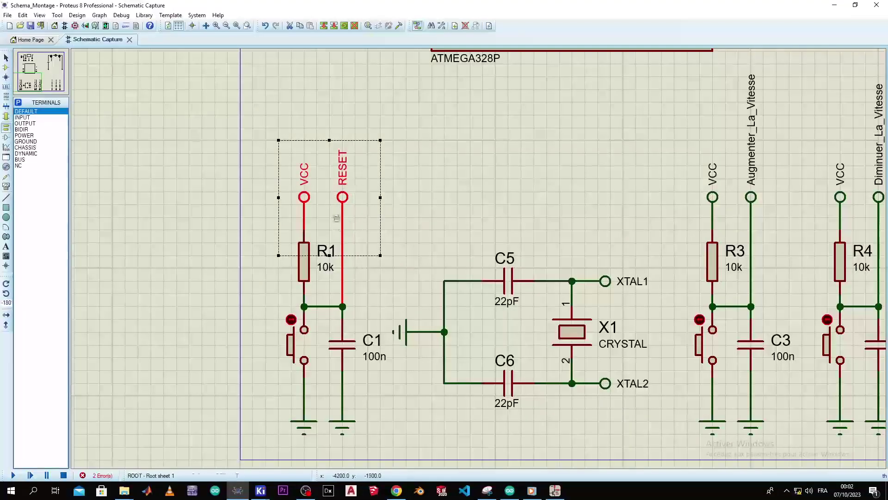
key("alt+Tab")
scroll(441, 242, "down", 5)
middle_click_drag(433, 347, 453, 177)
scroll(388, 258, "up", 5)
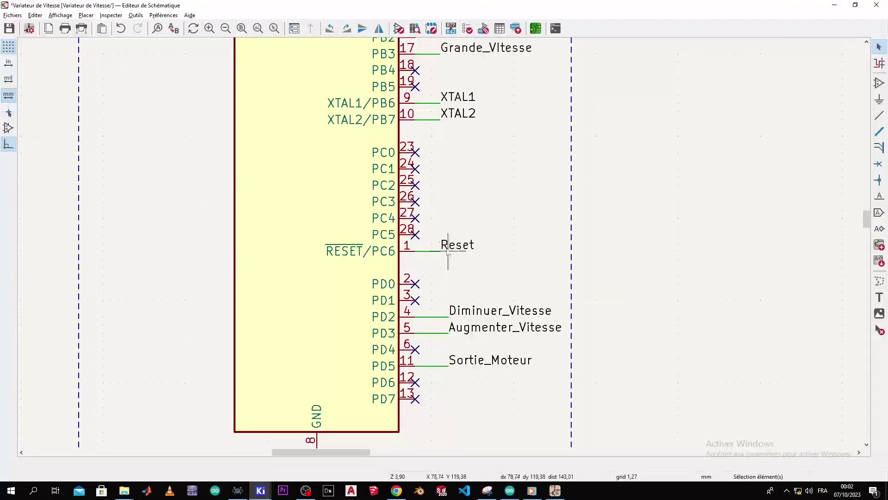
left_click(438, 251)
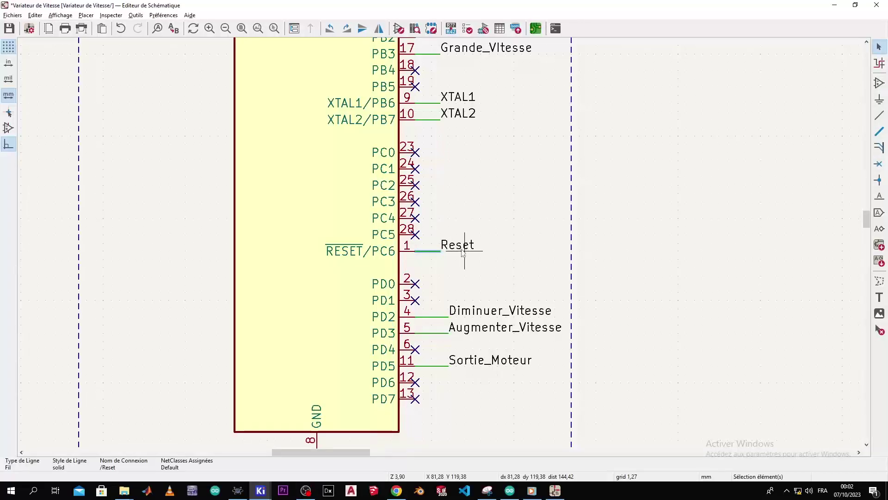
key("m")
scroll(440, 240, "down", 5)
scroll(440, 248, "up", 5)
scroll(441, 250, "up", 4)
scroll(444, 254, "down", 4)
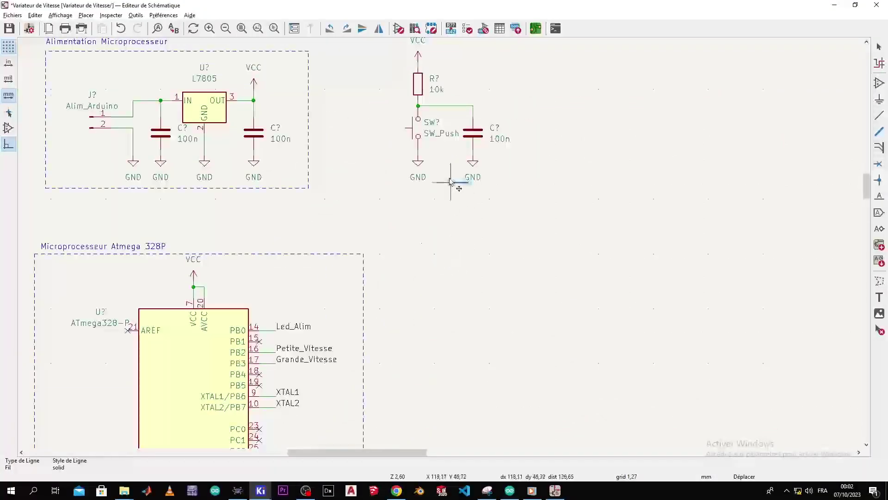
scroll(456, 223, "up", 3, "shift")
scroll(458, 250, "up", 2)
right_click(441, 309)
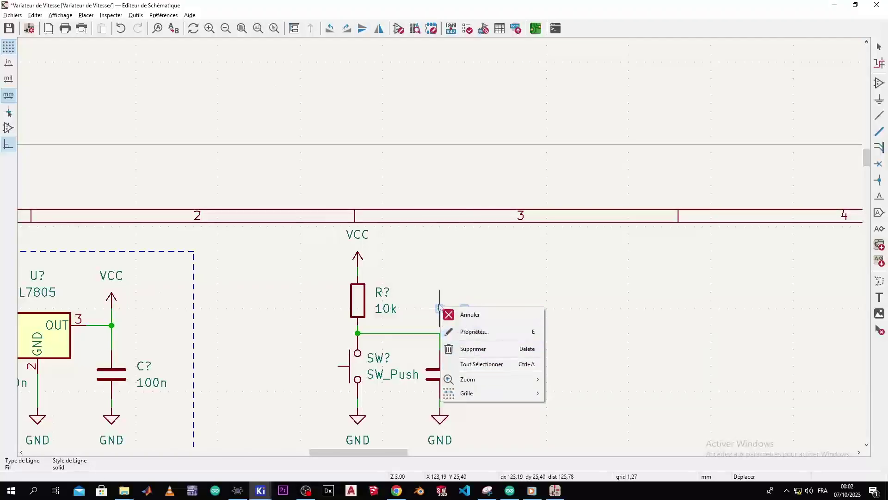
left_click(445, 281)
left_click(447, 309)
right_click(448, 309)
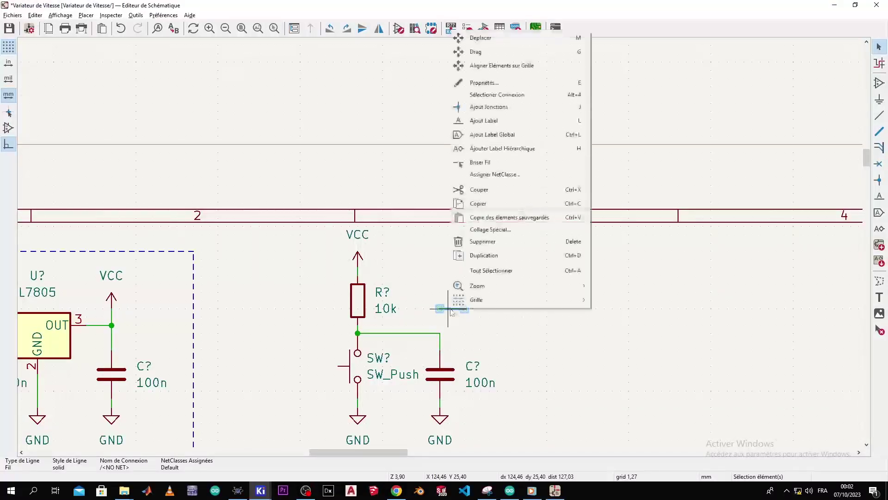
left_click(500, 163)
key("Delete")
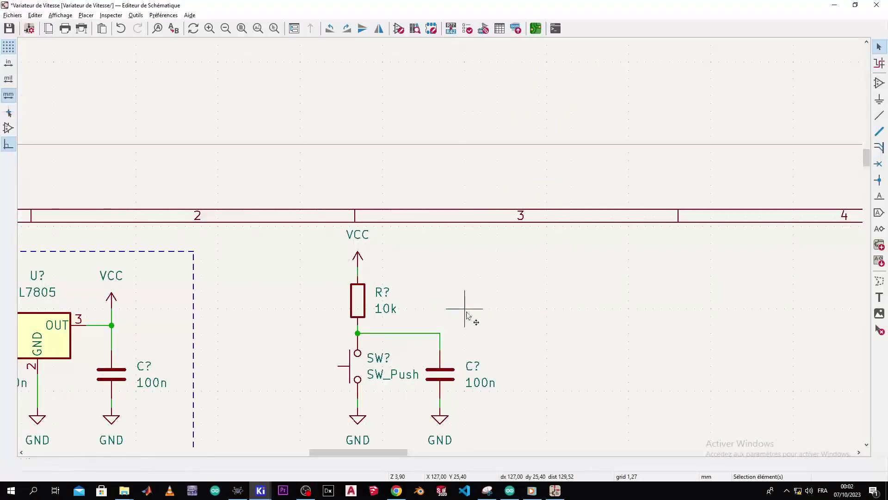
Step: Place a net label using the existing name Reset above the reset circuit's capacitor
left_click(880, 198)
left_click(611, 277)
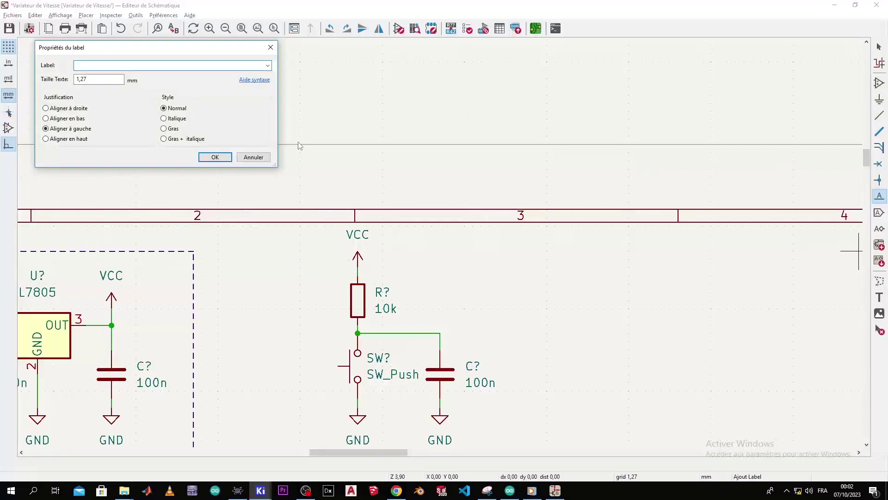
left_click(267, 67)
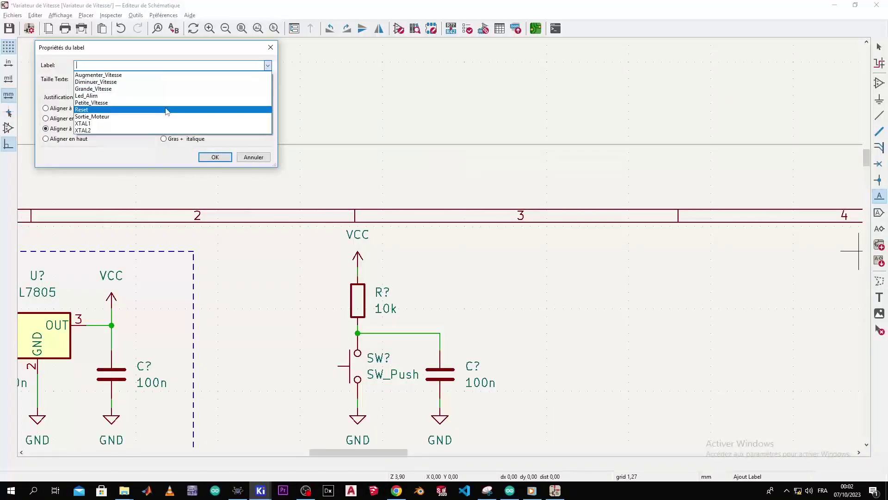
left_click(167, 110)
left_click(215, 158)
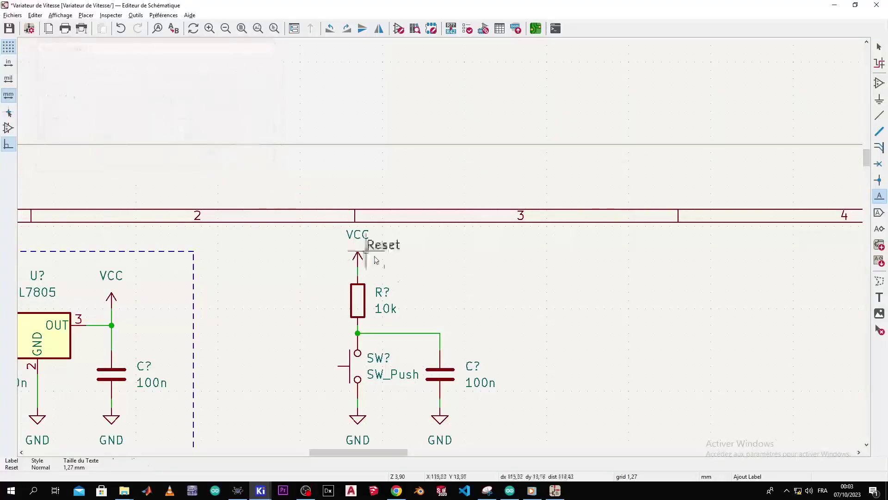
left_click(440, 284)
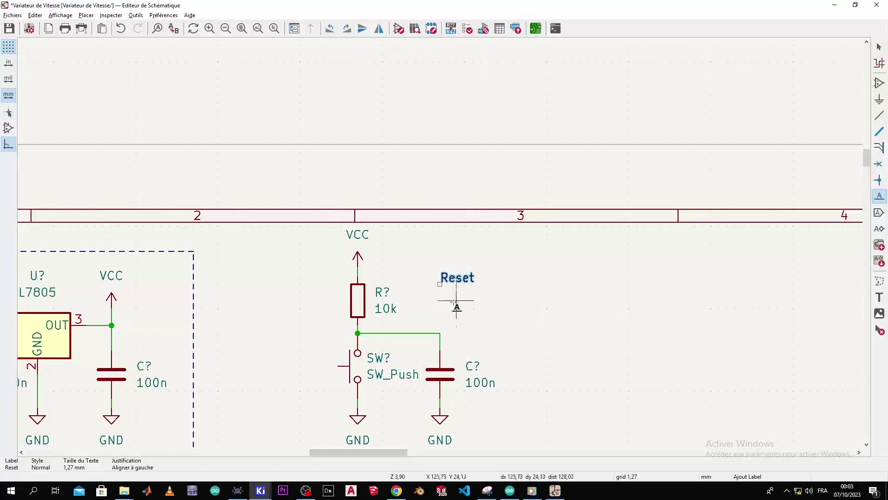
key("Escape")
Step: Wire the Reset label down to the node above the capacitor and raise the label together with its wire
key("w")
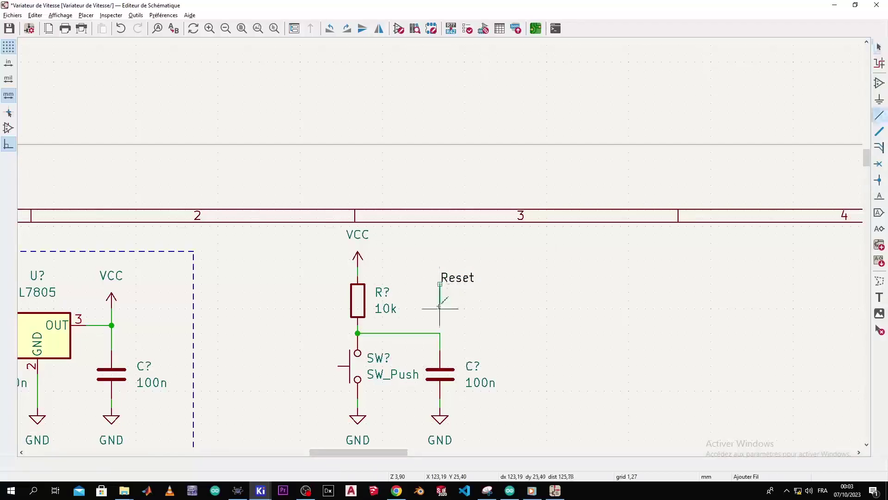
left_click(440, 333)
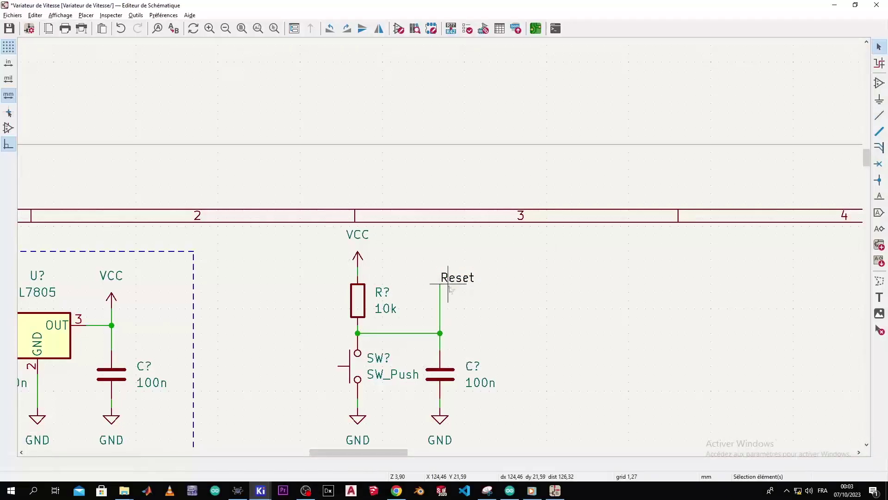
left_click_drag(449, 289, 451, 265)
Step: Draw a closed dashed rectangle around the reset circuit with graphic lines
scroll(482, 264, "down", 3)
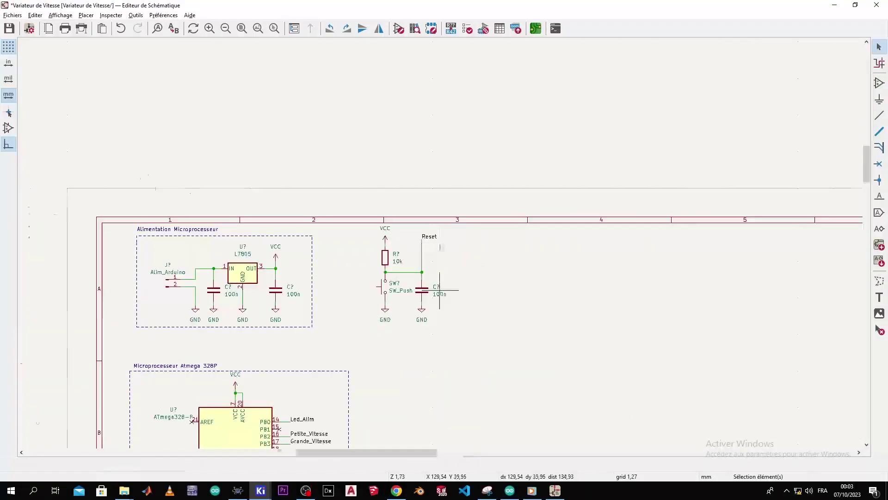
scroll(440, 295, "up", 2)
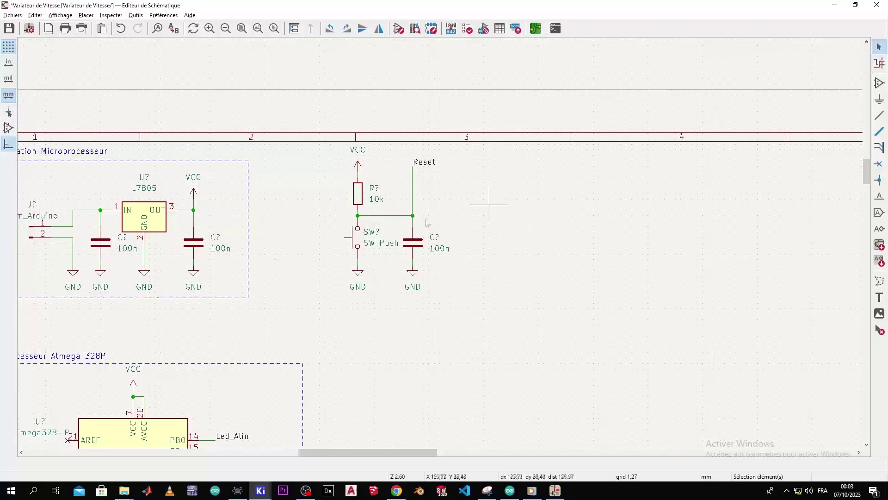
left_click(880, 281)
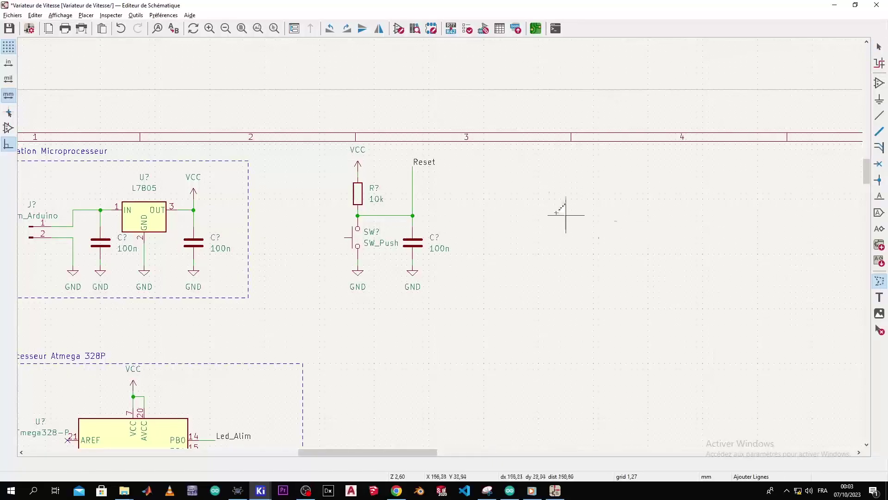
left_click(326, 155)
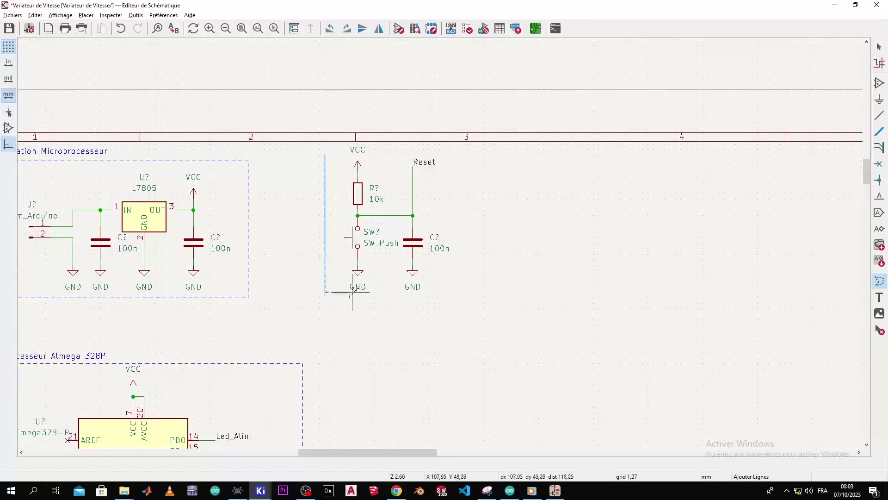
left_click(484, 303)
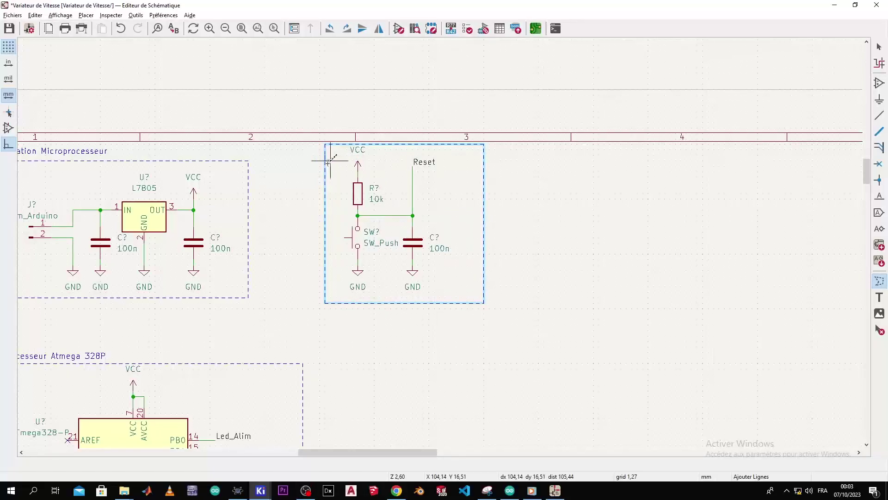
double_click(326, 162)
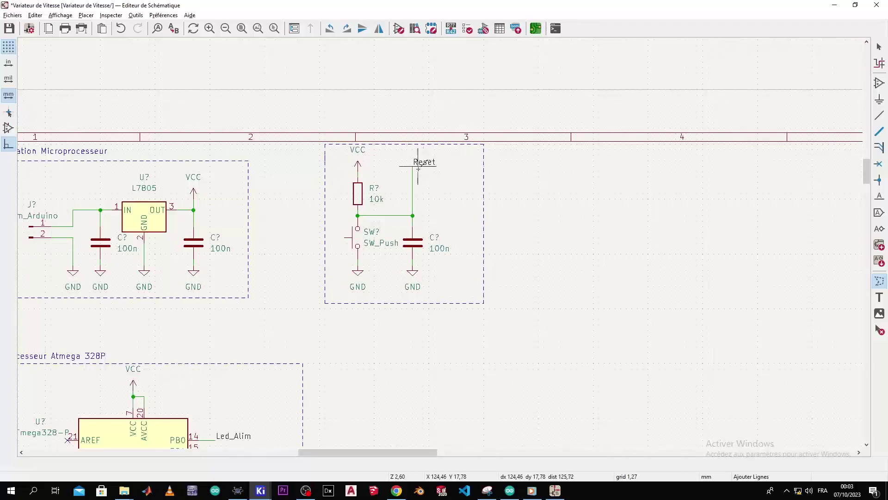
Step: Add the text "Circuit Reset" just below the reset circuit's dashed frame
left_click(885, 301)
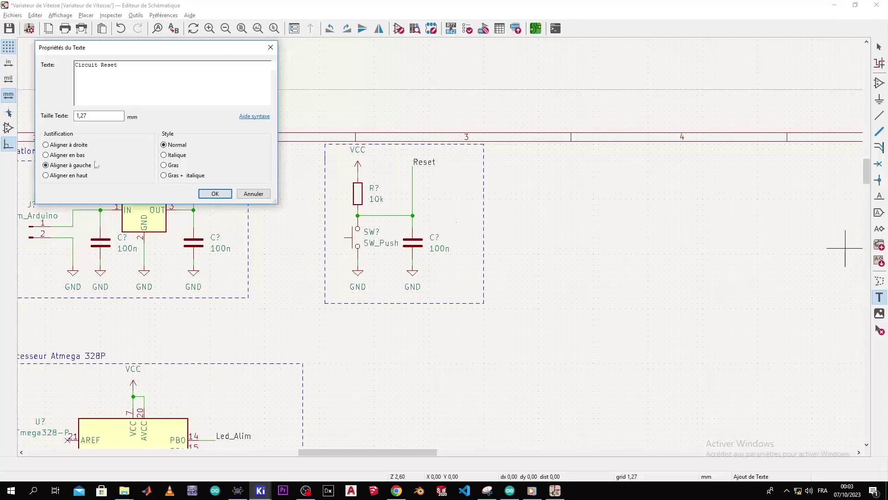
left_click(224, 197)
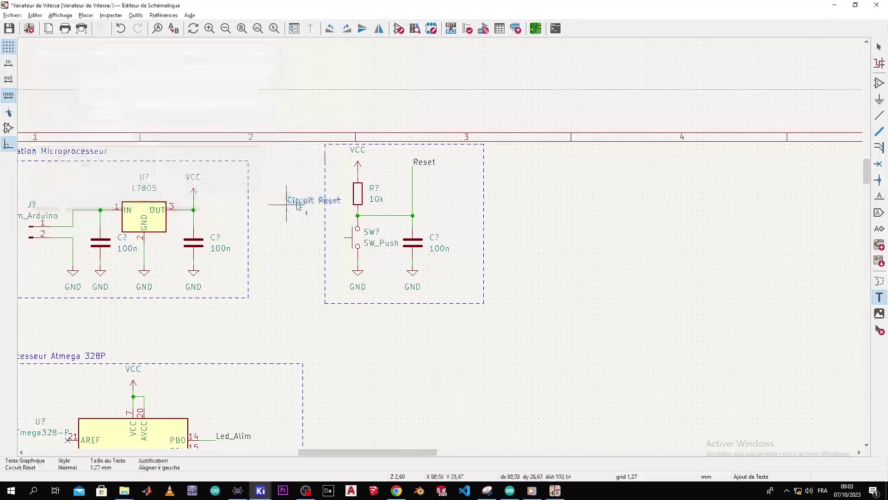
left_click(330, 320)
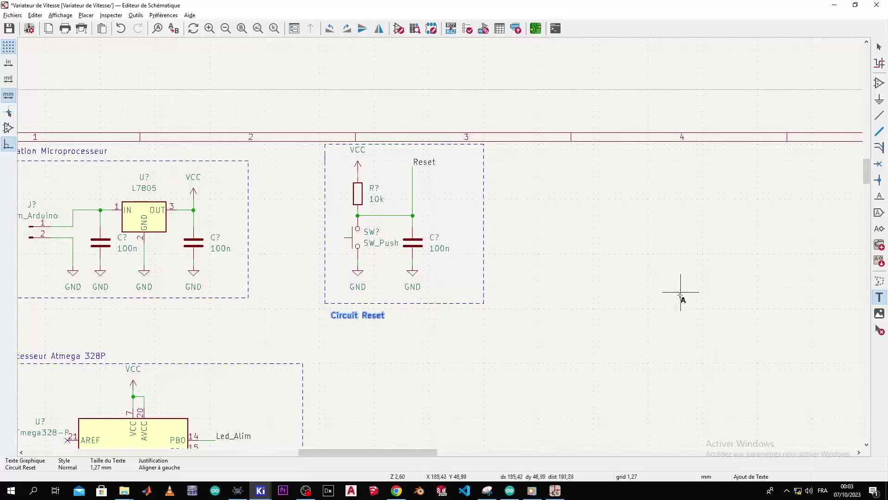
left_click(620, 281)
key("Escape")
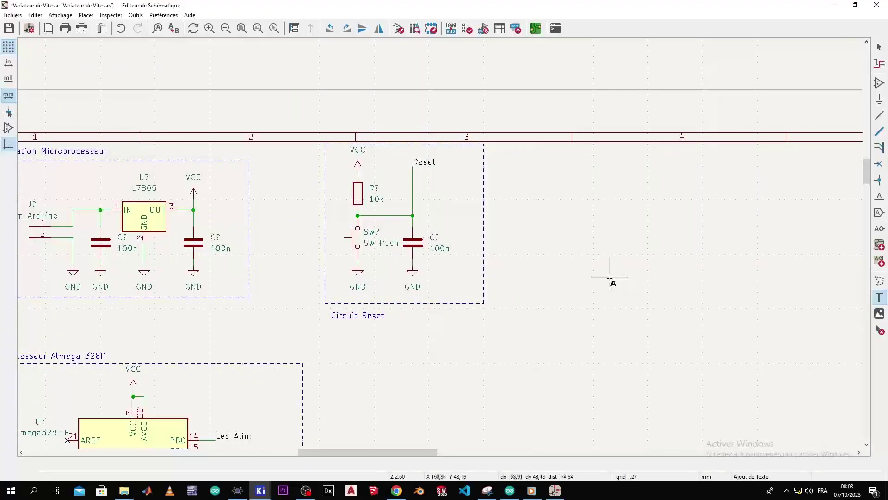
Step: Check the speed button circuits in the Proteus schematic, and place a duplicate of the KiCad reset circuit to the right of its frame
key("alt+Tab")
scroll(532, 274, "down", 1)
middle_click_drag(592, 288, 433, 279)
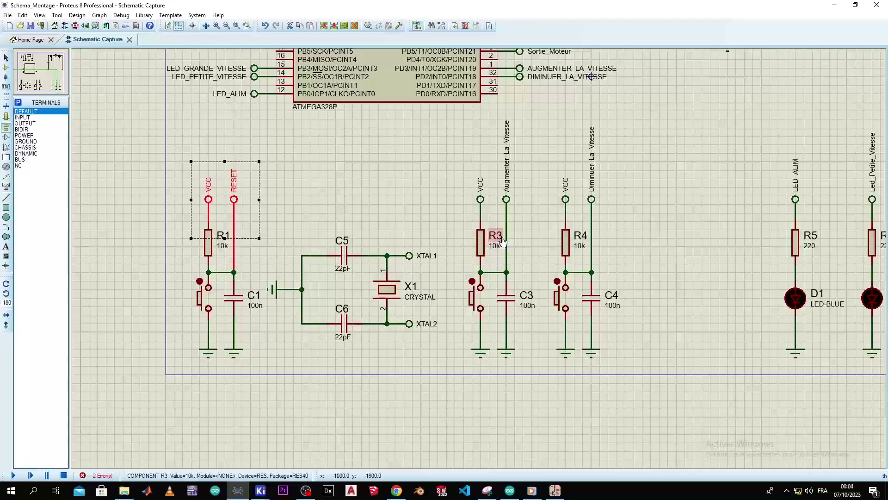
key("alt+Tab")
left_click_drag(453, 156, 329, 300)
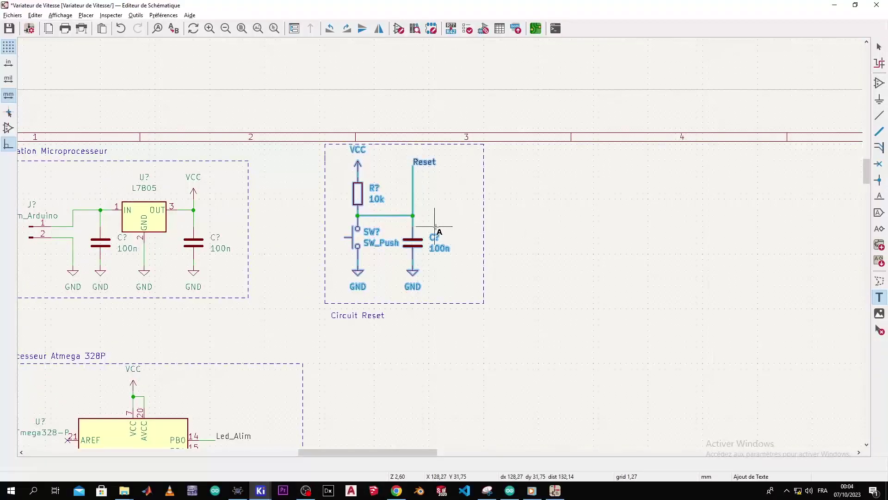
key("ctrl+d")
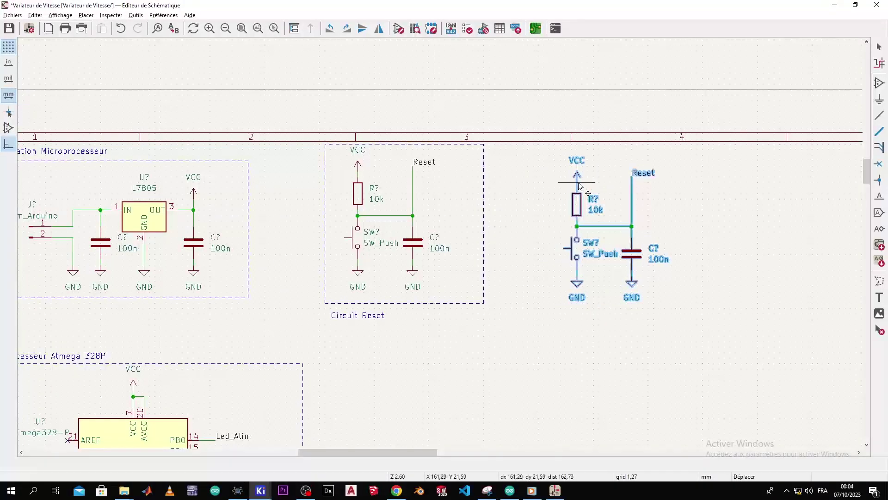
left_click(579, 185)
Step: Place a second copy of the button circuit further right, level with the first copy
left_click(880, 297)
scroll(805, 235, "down", 2)
scroll(440, 243, "up", 2)
key("ctrl+v")
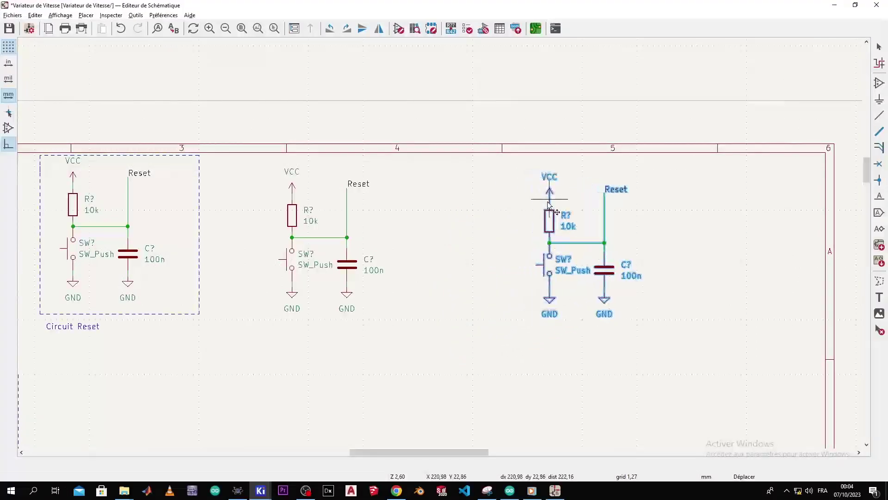
left_click(550, 198)
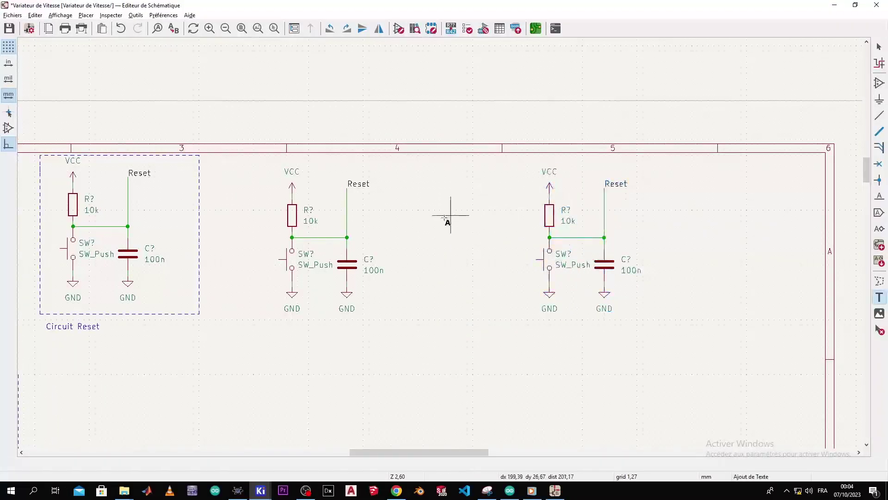
Step: Change the Reset label on the first copied button circuit to Augmenter_Vitesse
scroll(319, 216, "up", 2)
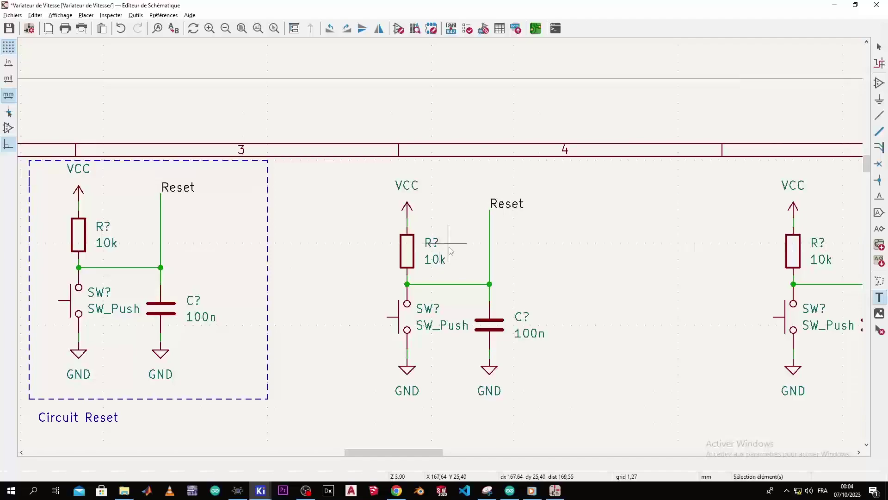
key("Escape")
double_click(513, 202)
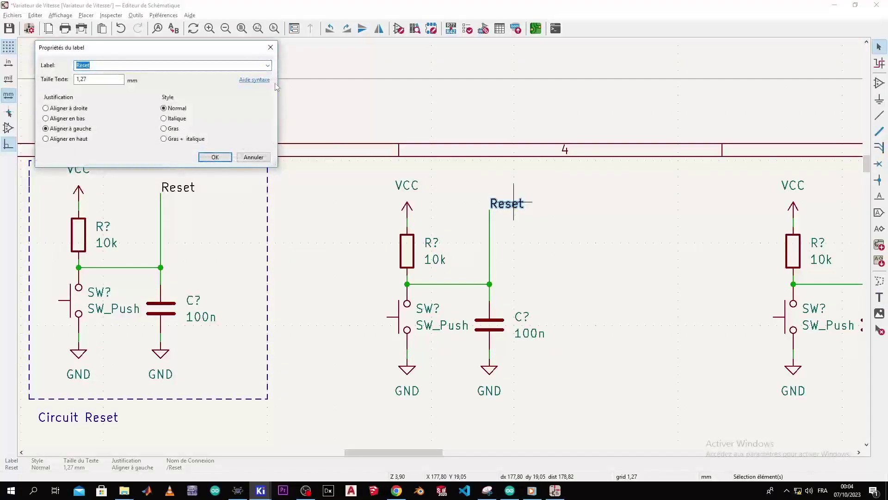
left_click(268, 65)
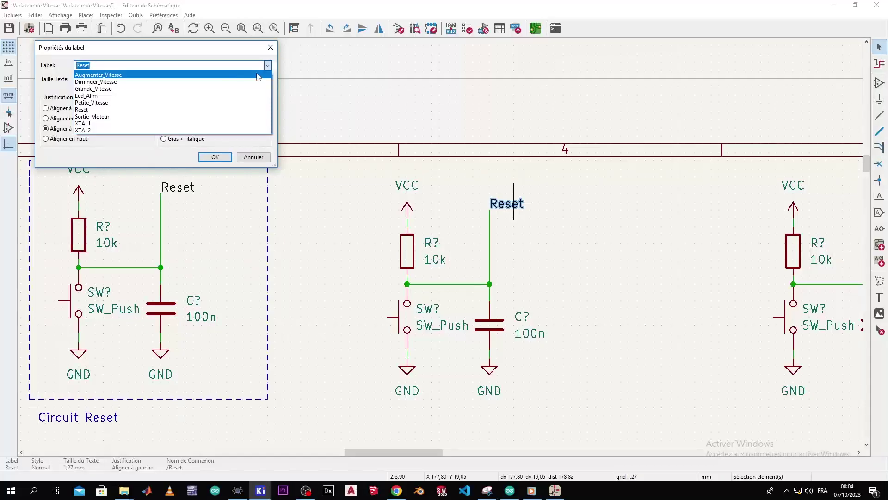
left_click(259, 75)
key("Return")
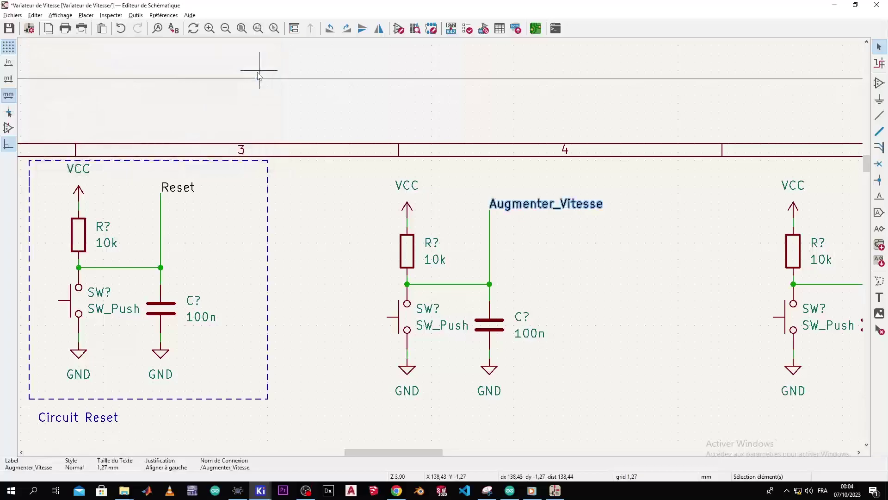
Step: Check the speed labels in the Proteus schematic, and change the second copied button circuit's label in KiCad to Diminuer_Vitesse
left_click(237, 490)
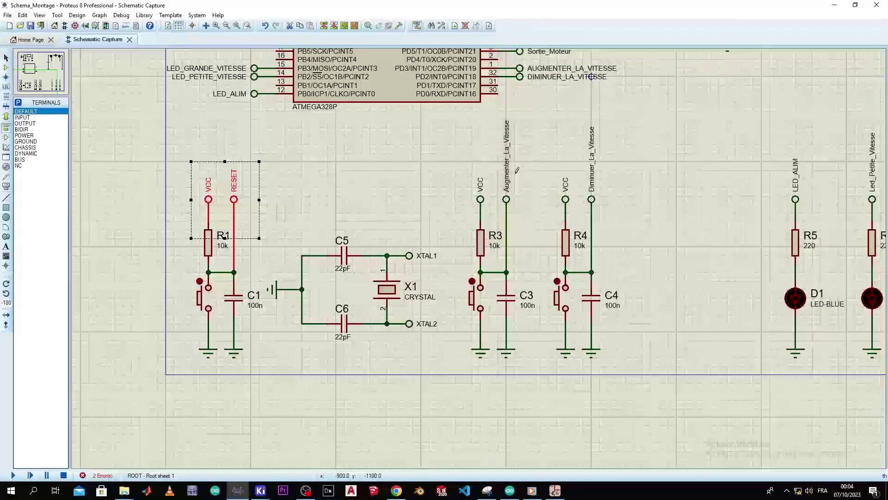
key("alt+Tab")
scroll(750, 199, "down", 2)
scroll(467, 240, "up", 3)
double_click(522, 260)
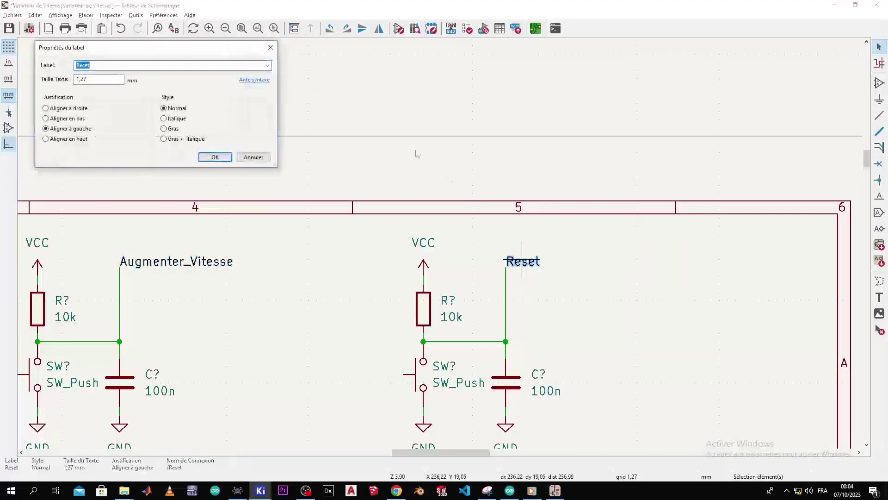
left_click(268, 66)
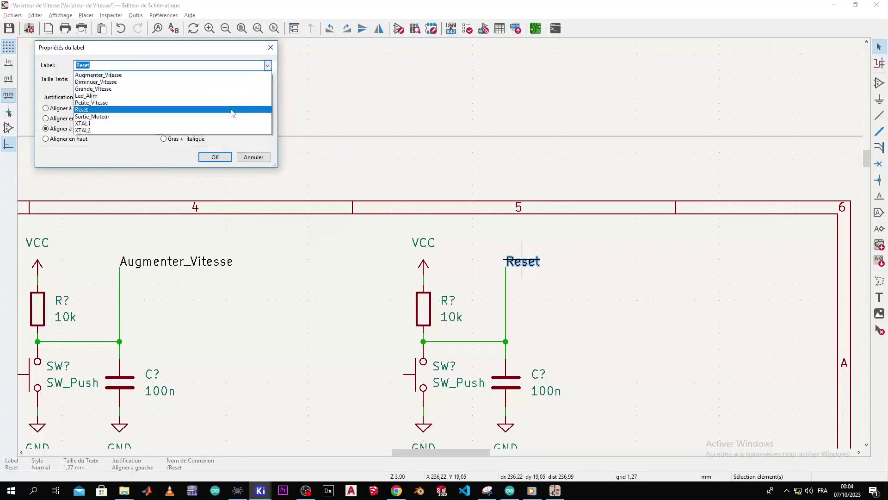
left_click(95, 82)
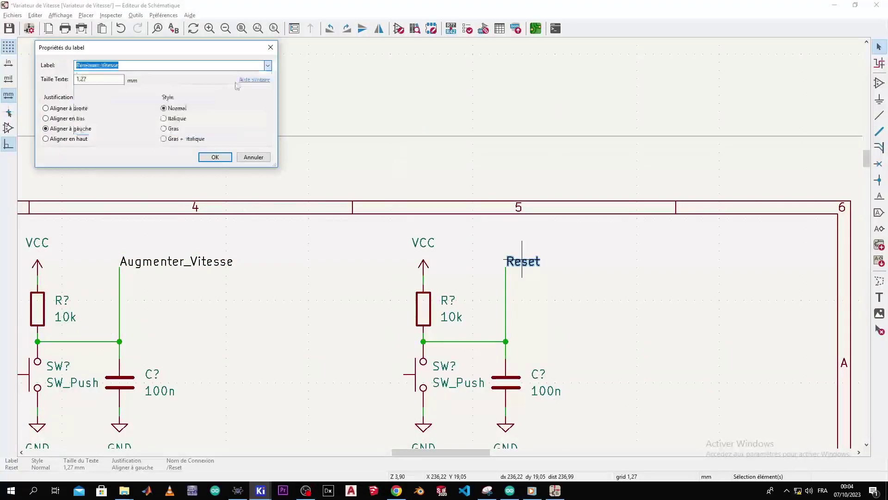
left_click(215, 156)
Step: Move the whole Augmenter_Vitesse circuit slightly to the right, keeping it level with the Diminuer_Vitesse circuit
scroll(441, 247, "down", 2)
scroll(441, 248, "up", 3)
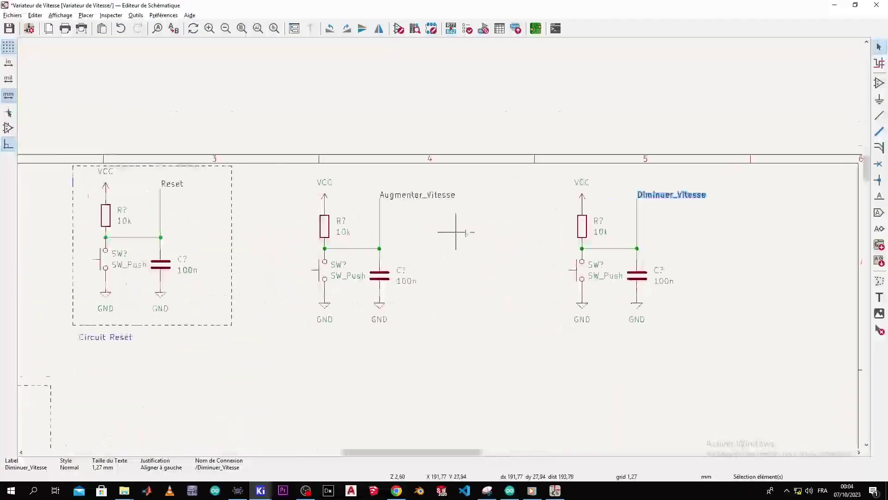
left_click_drag(508, 160, 327, 308)
key("m")
left_click(437, 243)
left_click(512, 235)
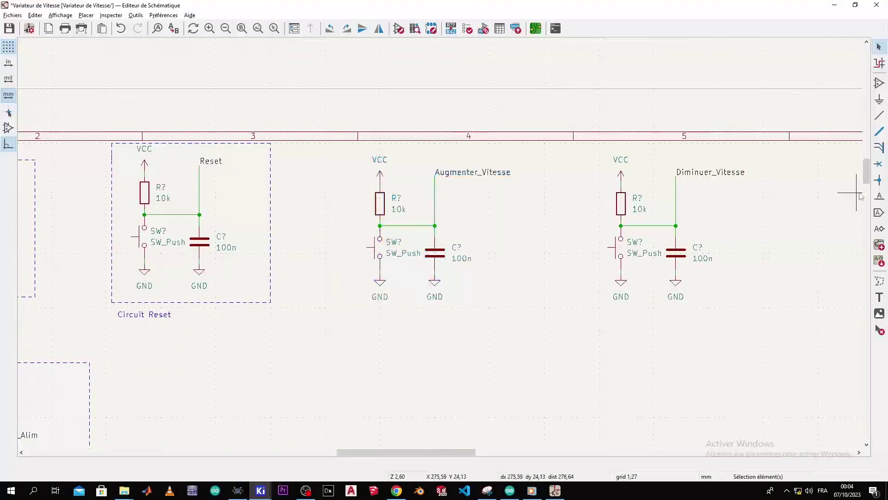
Step: Draw a closed dashed rectangle around the Augmenter_Vitesse circuit with graphic lines, its top and bottom level with the reset frame
left_click(880, 281)
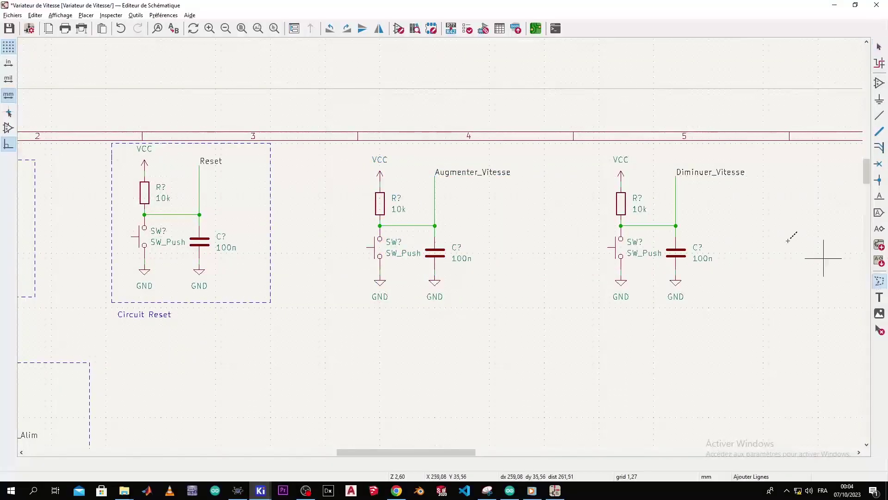
left_click(353, 144)
left_click(353, 302)
left_click(540, 302)
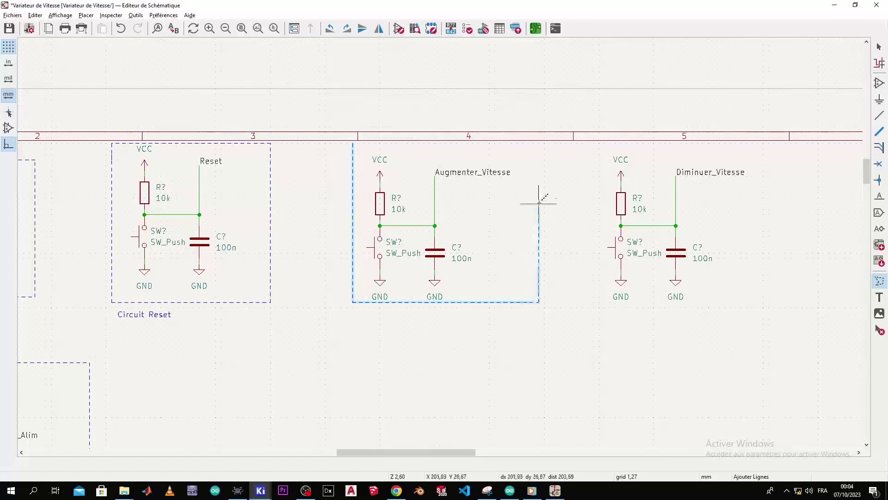
left_click(528, 149)
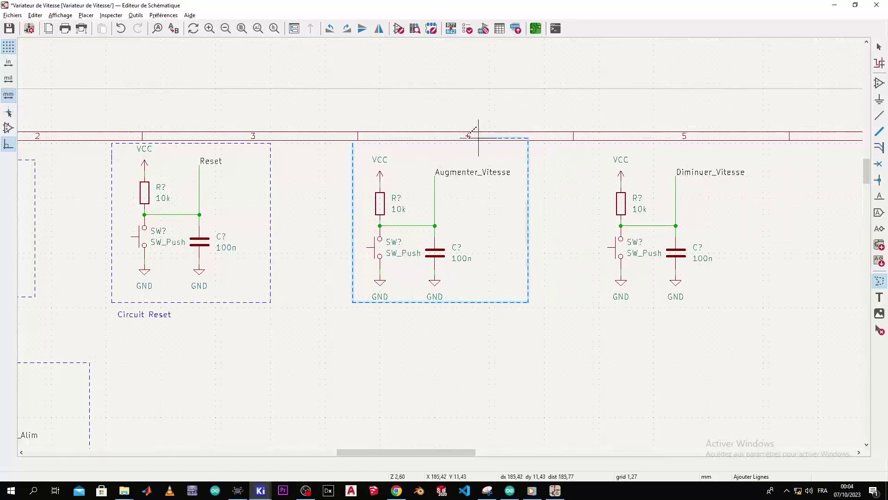
left_click(353, 143)
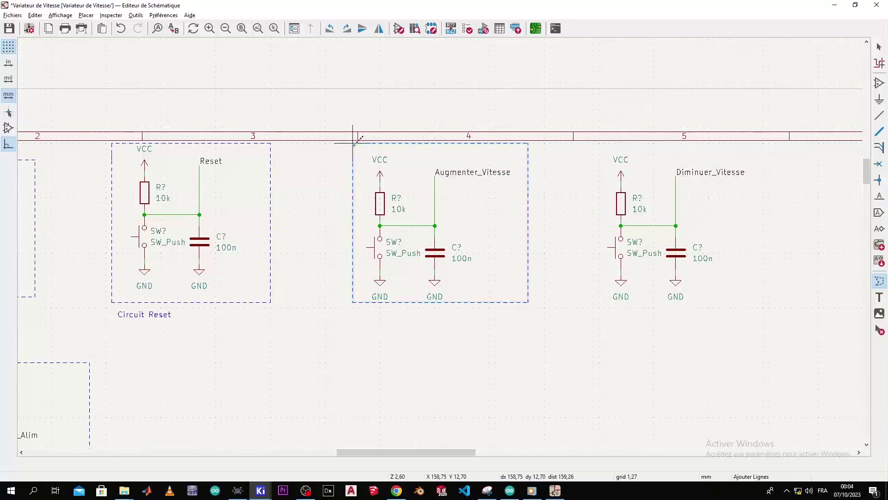
Step: Draw a matching closed dashed rectangle around the Diminuer_Vitesse circuit and leave the graphic line tool
left_click(588, 143)
left_click(611, 303)
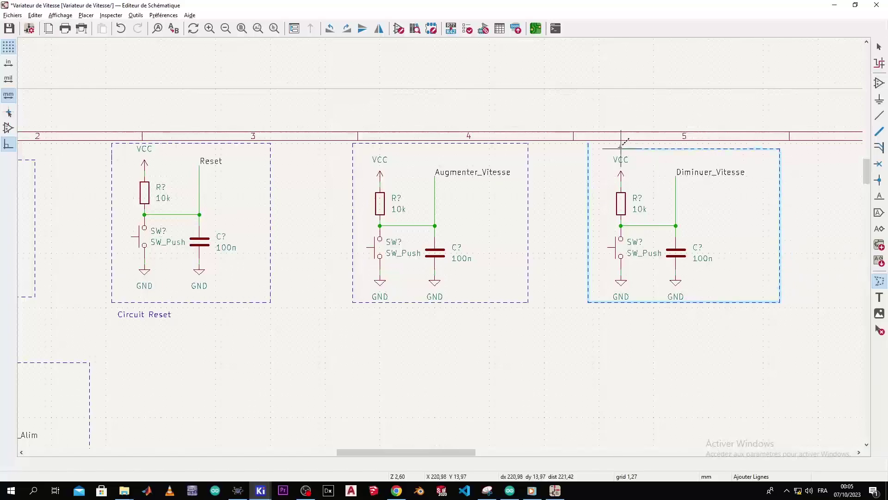
double_click(587, 143)
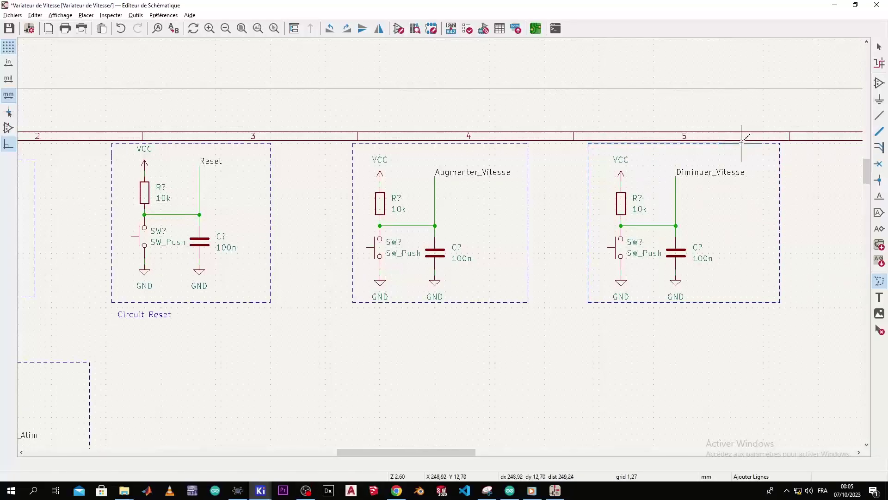
left_click(879, 47)
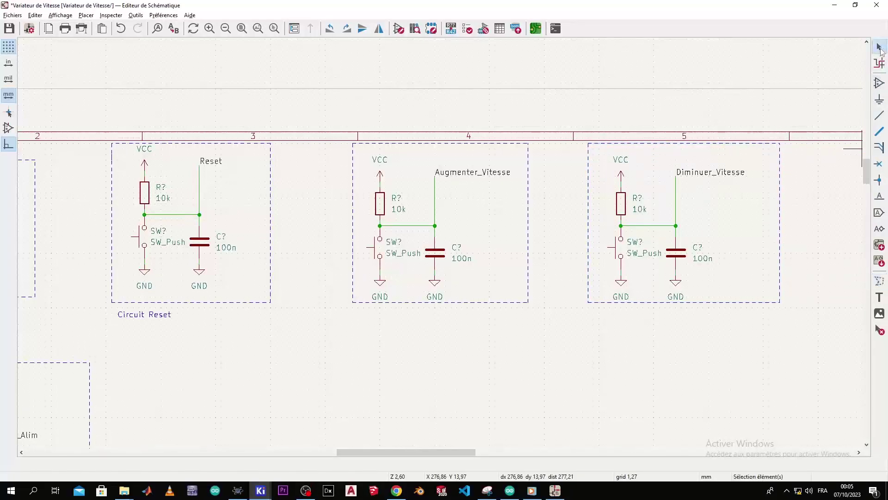
Step: Shift the Augmenter_Vitesse and Diminuer_Vitesse circuits to the right inside their dashed frames, keeping their height
left_click_drag(509, 156, 352, 310)
key("m")
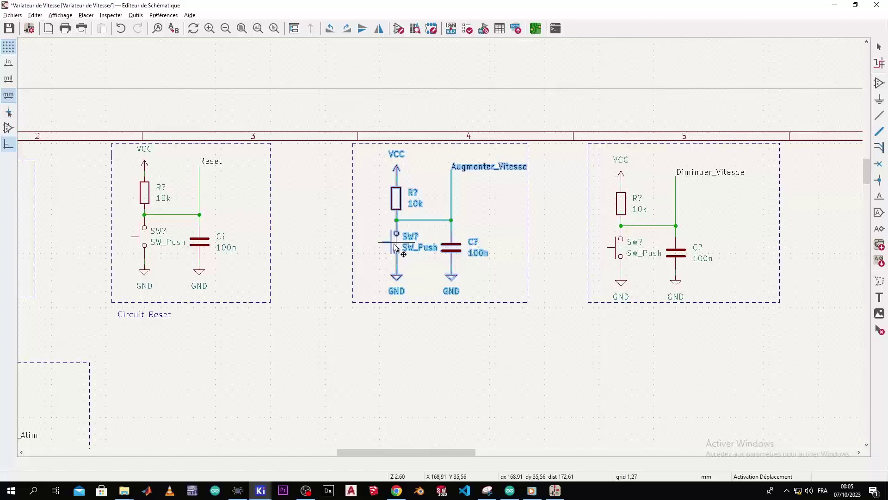
left_click(395, 247)
left_click(528, 221)
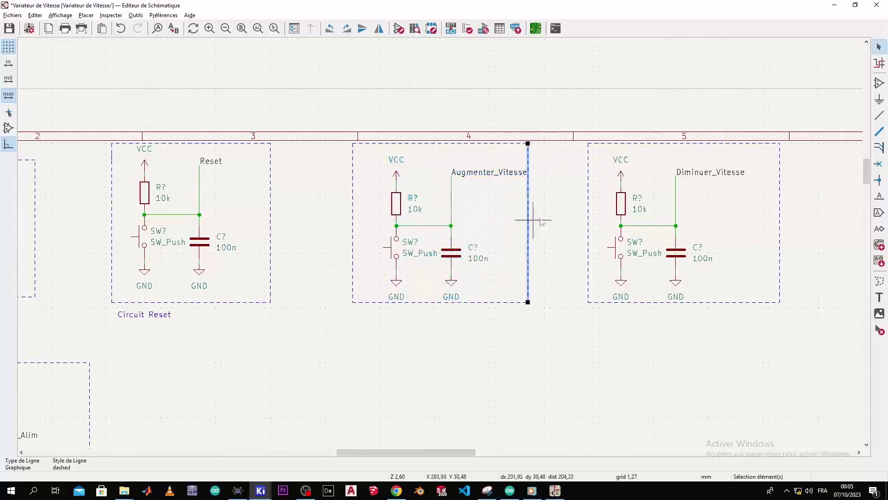
left_click(716, 207)
left_click_drag(759, 160, 597, 298)
left_click_drag(676, 238, 704, 237)
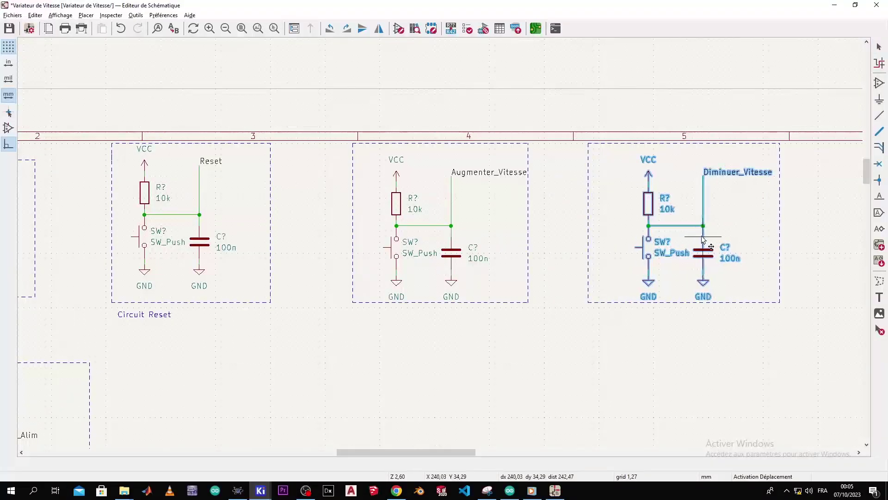
Step: Check the crystal circuit in the Proteus schematic, and place a two-pin Crystal symbol in KiCad below the Augmenter_Vitesse frame
scroll(659, 234, "down", 2)
scroll(371, 273, "up", 1)
middle_click_drag(437, 250, 554, 168)
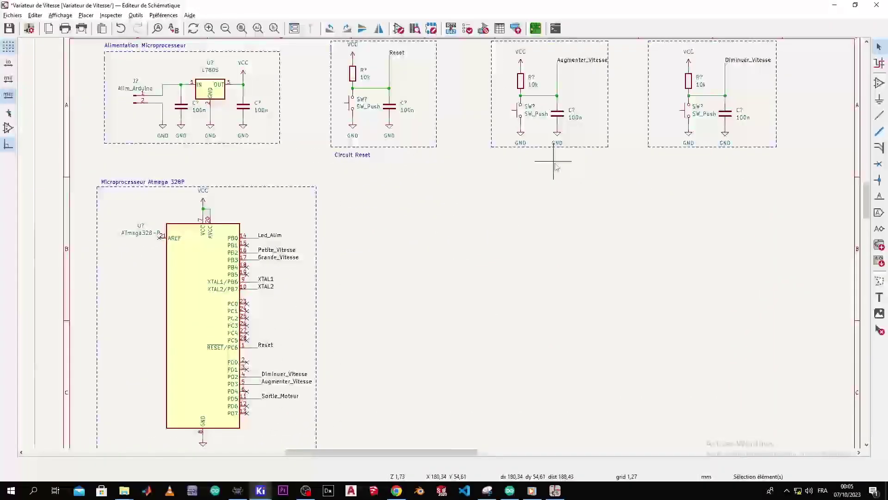
key("alt+Tab")
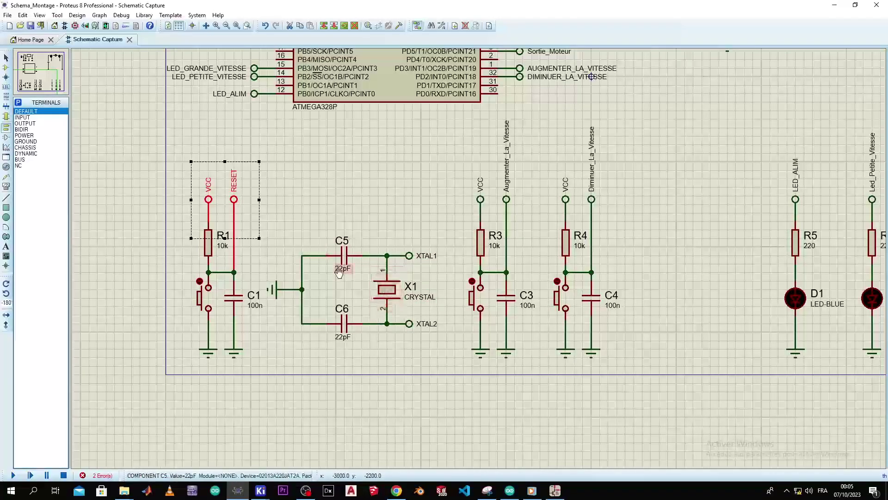
key("alt+Tab")
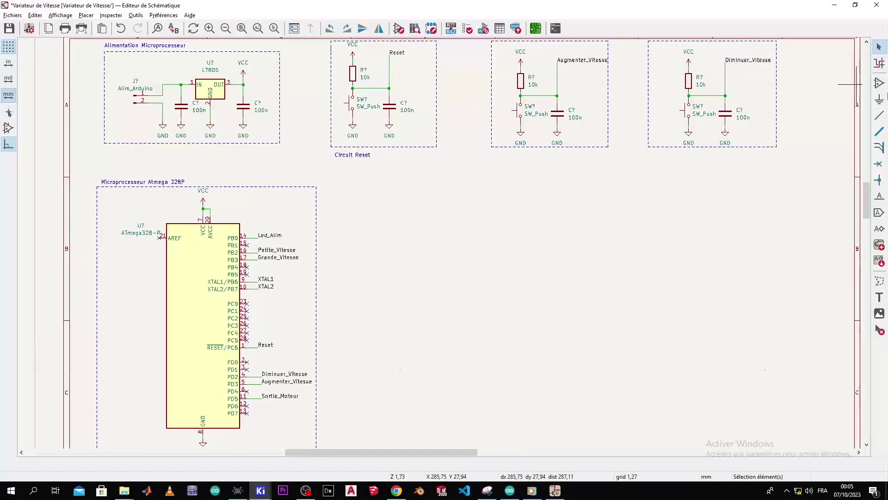
left_click(879, 83)
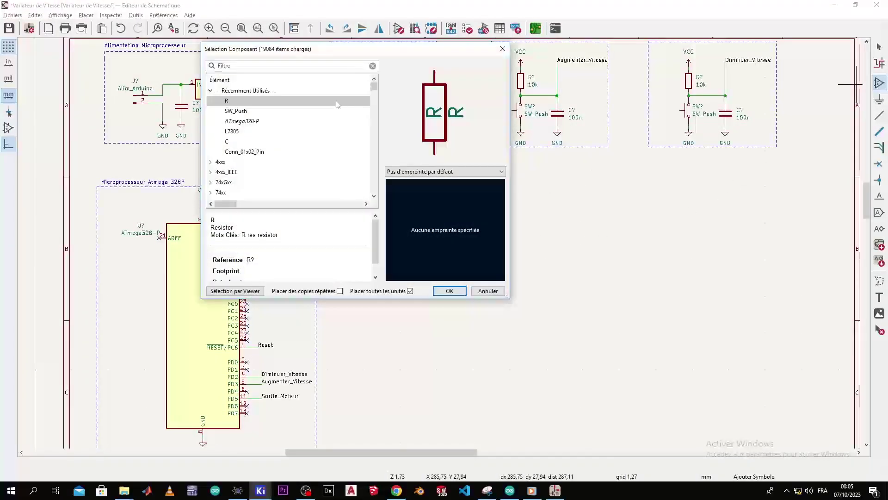
type("crysta")
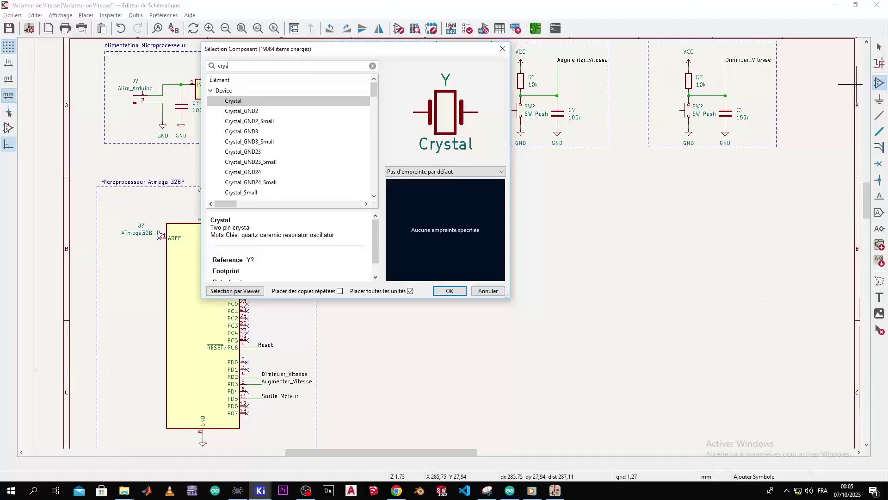
double_click(292, 104)
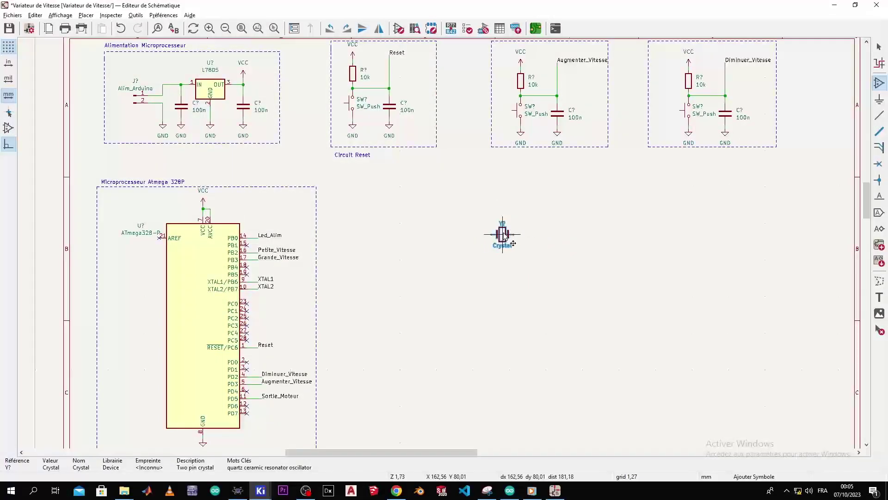
left_click(545, 217)
scroll(571, 234, "down", 3)
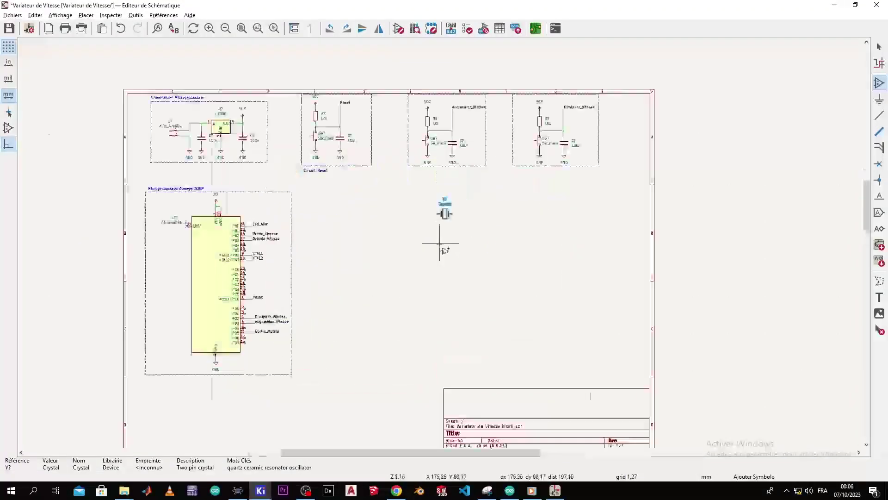
scroll(440, 244, "up", 3)
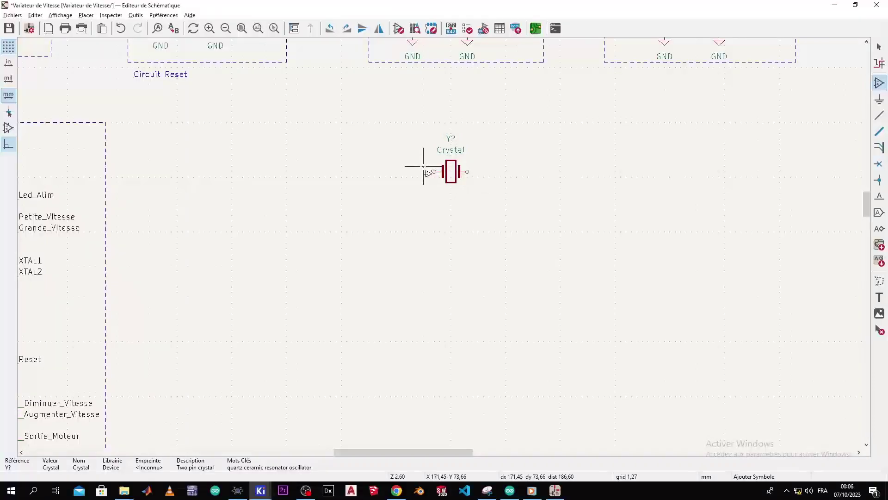
left_click(423, 167)
key("Escape")
Step: Duplicate the 100n capacitor from the power supply circuit twice, placing the copies side by side below the crystal's two ends
scroll(270, 55, "down", 2)
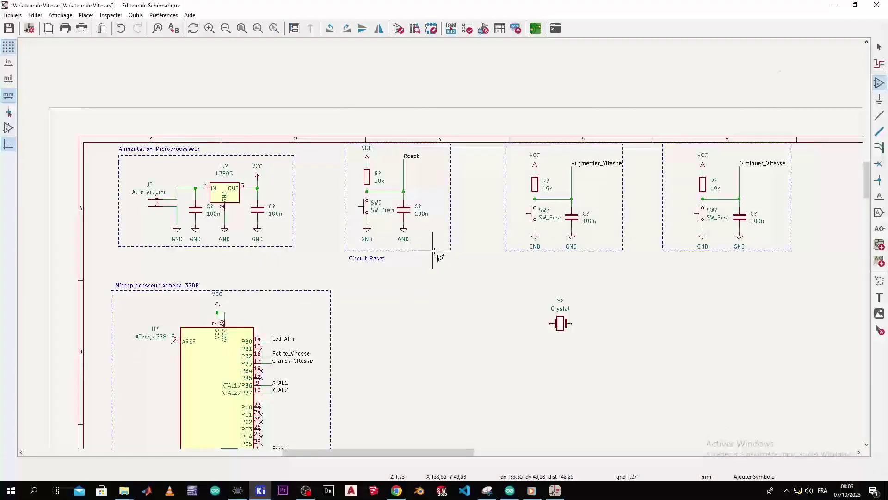
left_click(266, 218)
key("Escape")
key("Escape")
left_click(260, 216)
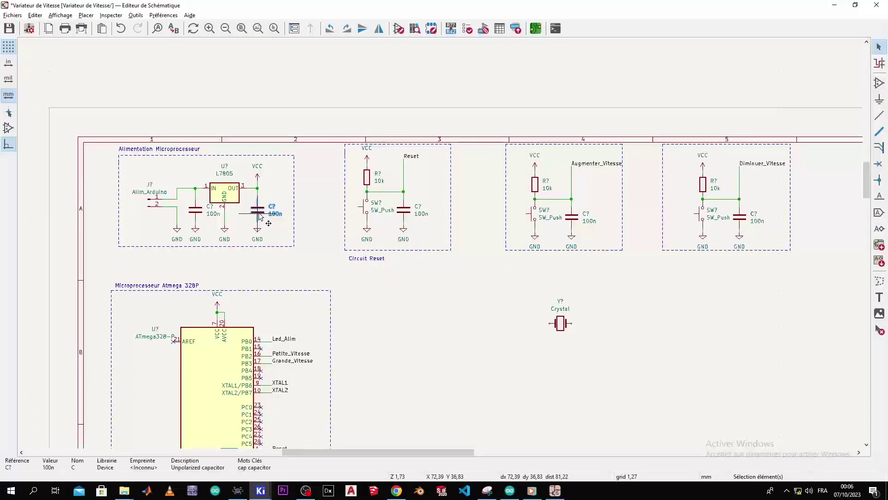
key("m")
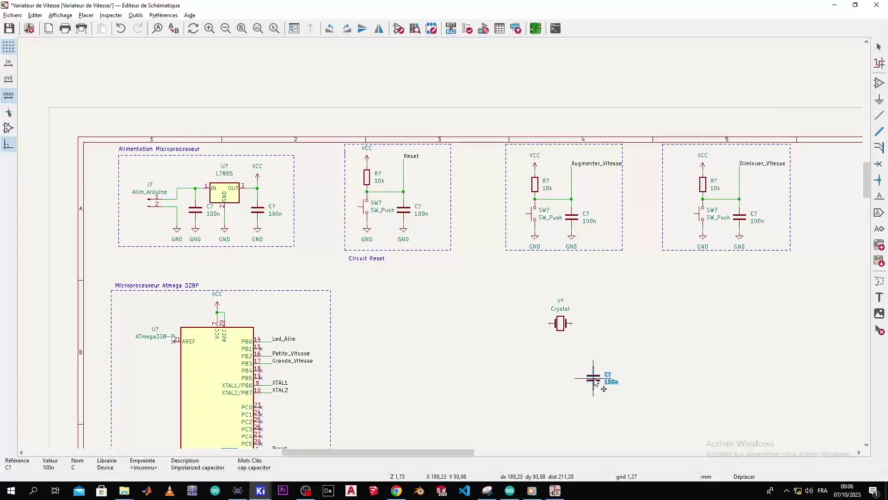
scroll(573, 373, "up", 4)
left_click(341, 206)
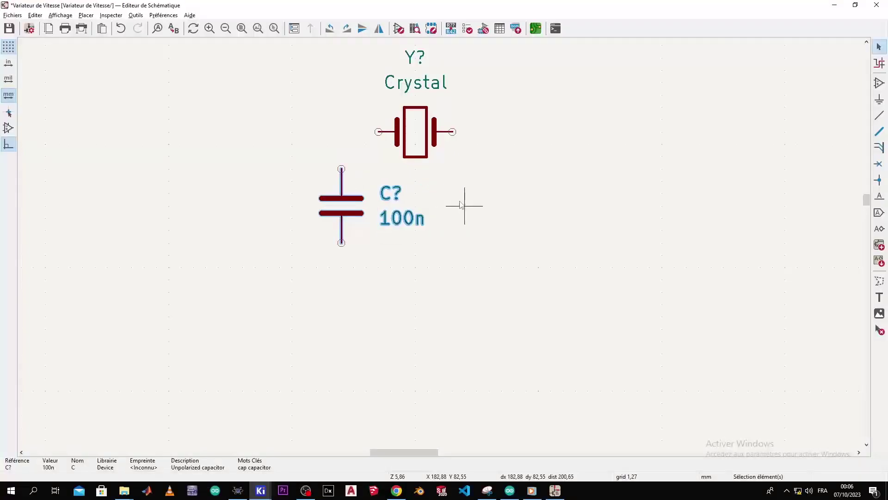
key("ctrl+d")
left_click(487, 203)
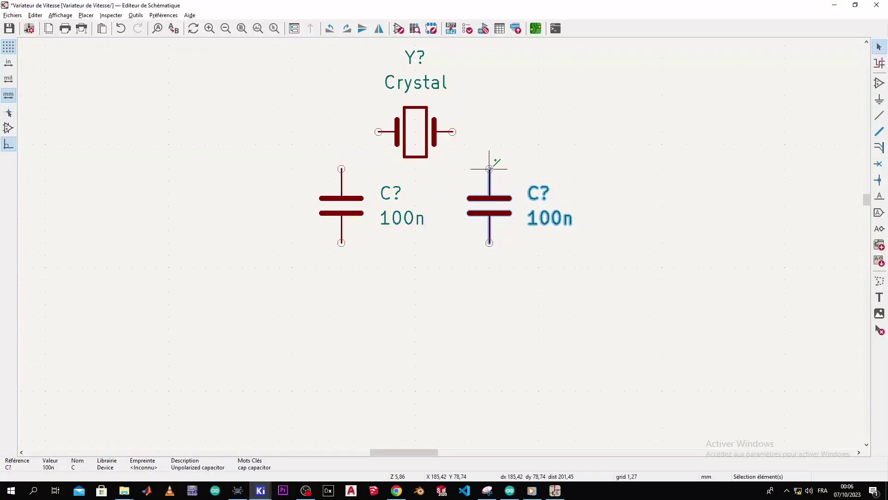
Step: Wire each crystal pin to the upper pin of the capacitor on its side
left_click(489, 169)
left_click(453, 132)
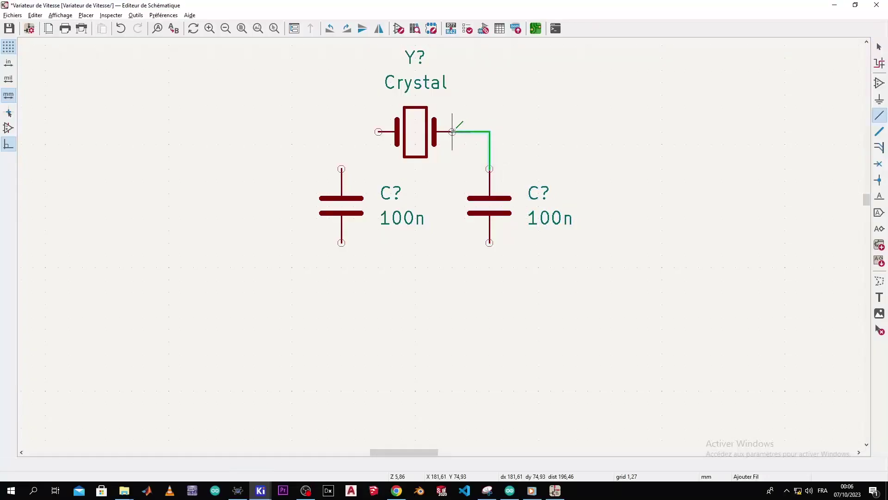
left_click(379, 132)
left_click(342, 168)
key("Escape")
scroll(342, 168, "down", 3)
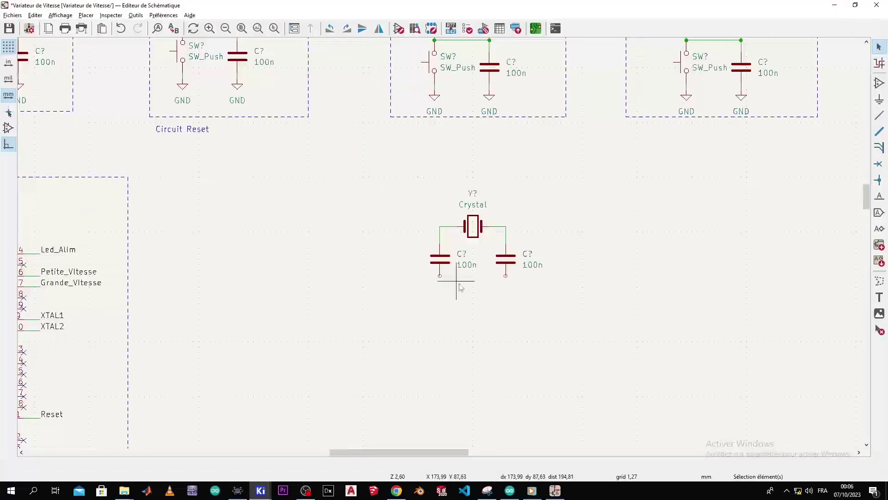
Step: Duplicate the GND symbol from the Augmenter_Vitesse circuit twice, placing one copy below each of the crystal circuit's capacitors
scroll(444, 260, "up", 2)
scroll(431, 230, "down", 1)
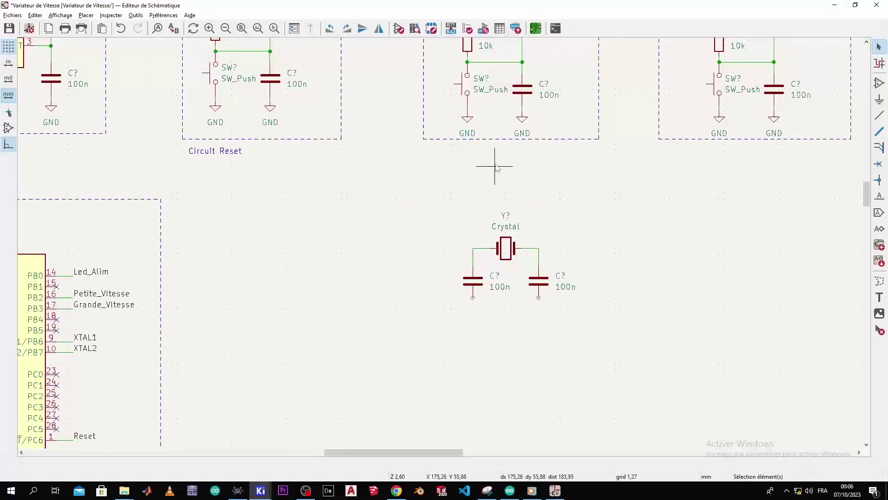
left_click(472, 121)
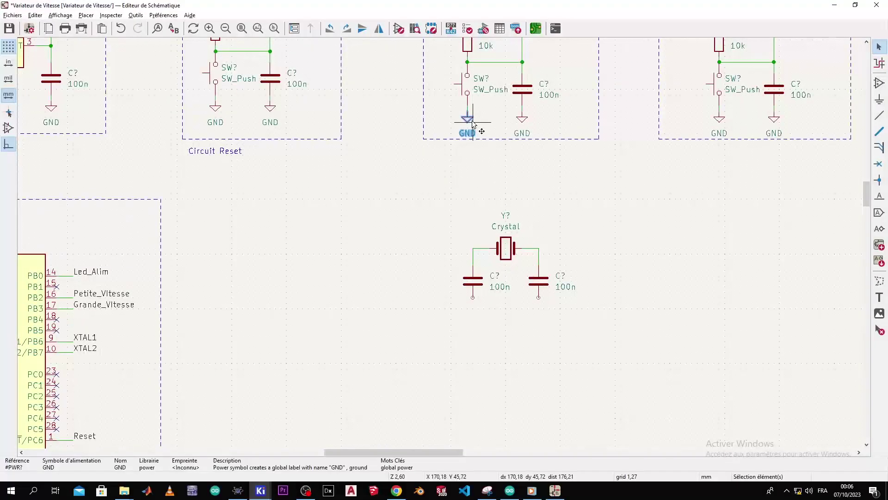
key("ctrl+d")
left_click(471, 311)
key("ctrl+d")
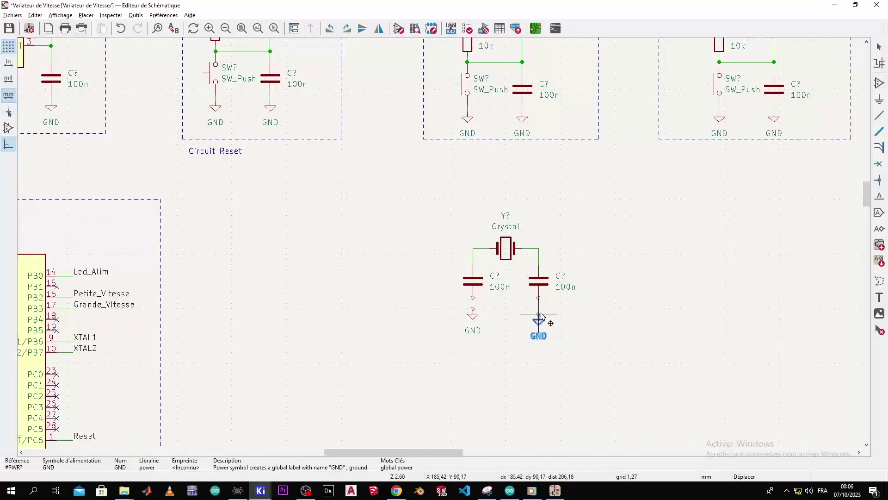
left_click(540, 309)
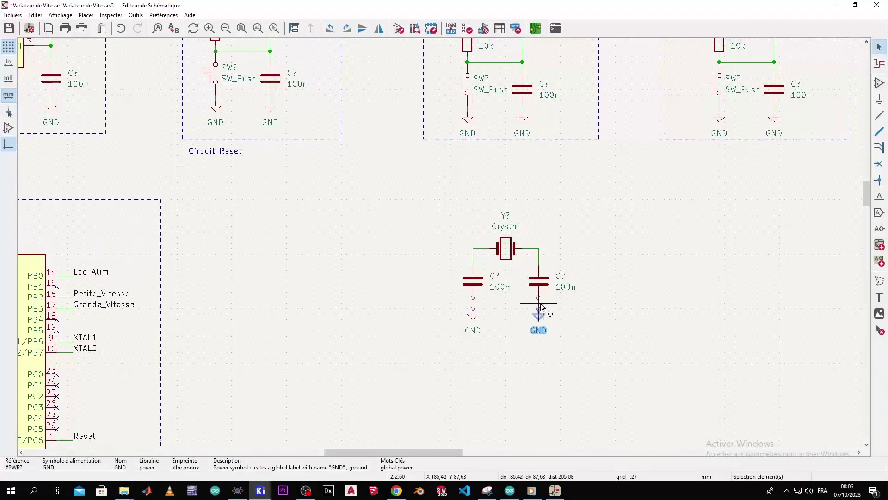
Step: Wire the lower pin of each crystal capacitor to the GND symbol beneath it
scroll(543, 305, "up", 5)
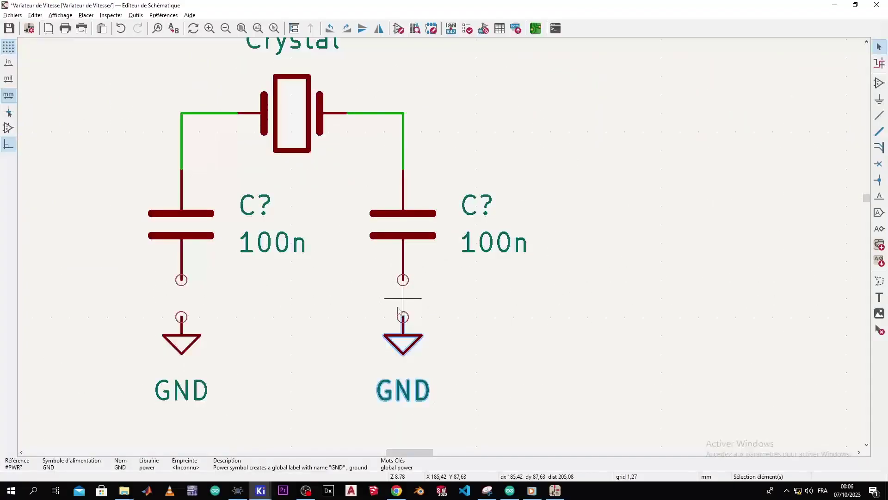
key("w")
left_click(403, 280)
key("Escape")
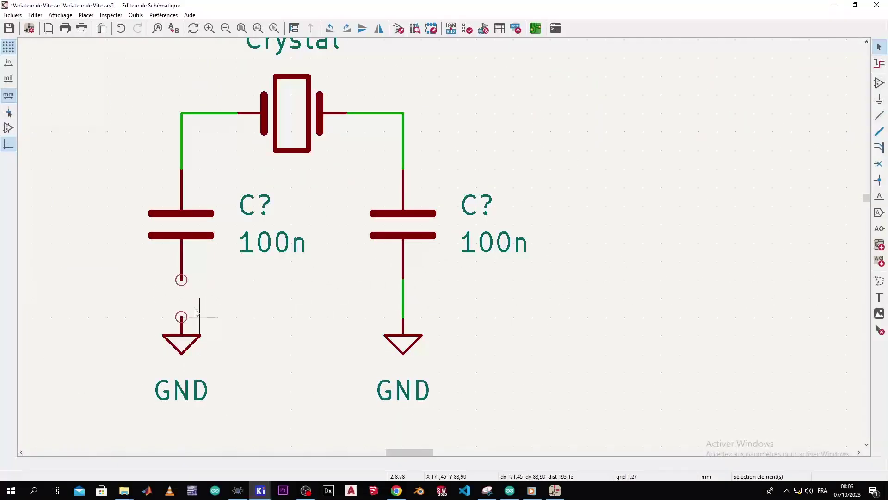
key("w")
left_click(182, 280)
key("Escape")
scroll(369, 248, "down", 5)
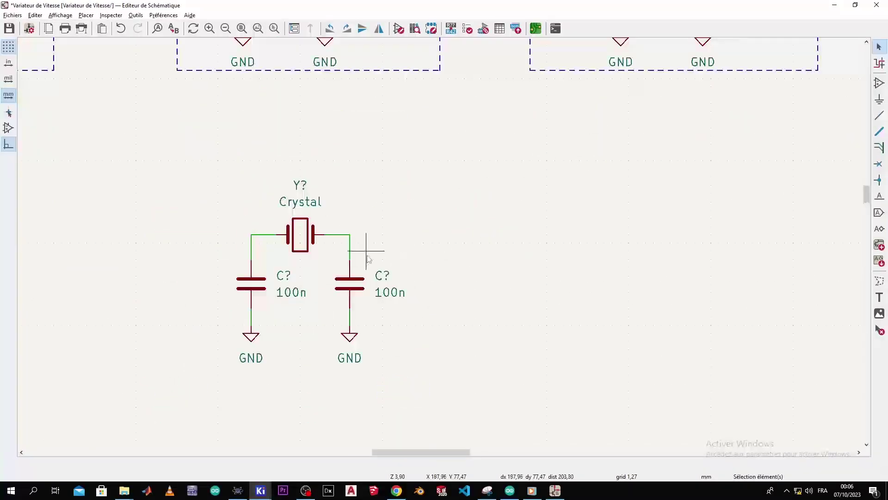
Step: Place a net label with the existing name XTAL1 above the crystal's left-hand wire corner
scroll(417, 228, "up", 3)
scroll(434, 249, "down", 3)
scroll(431, 245, "up", 3)
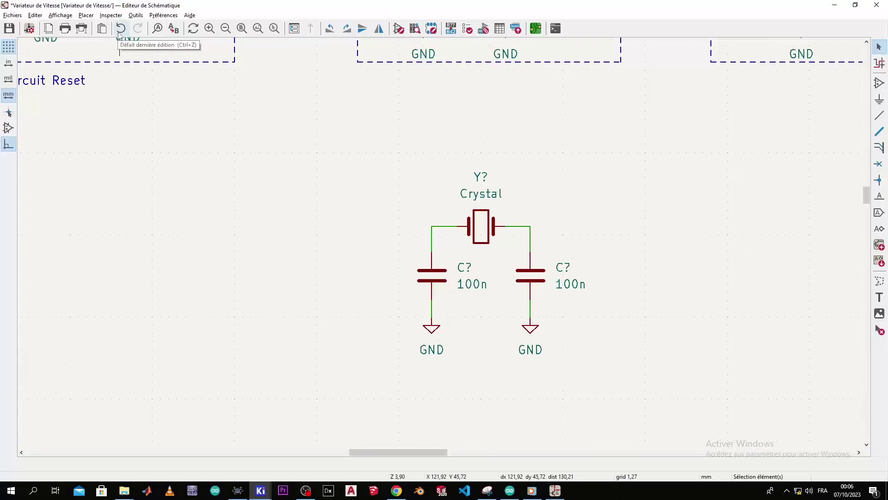
scroll(549, 187, "down", 2)
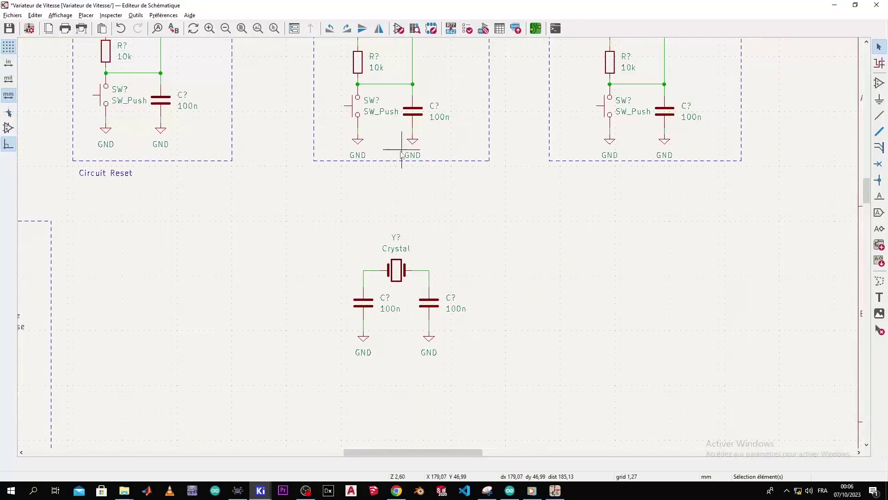
scroll(401, 149, "down", 4)
scroll(420, 232, "up", 3)
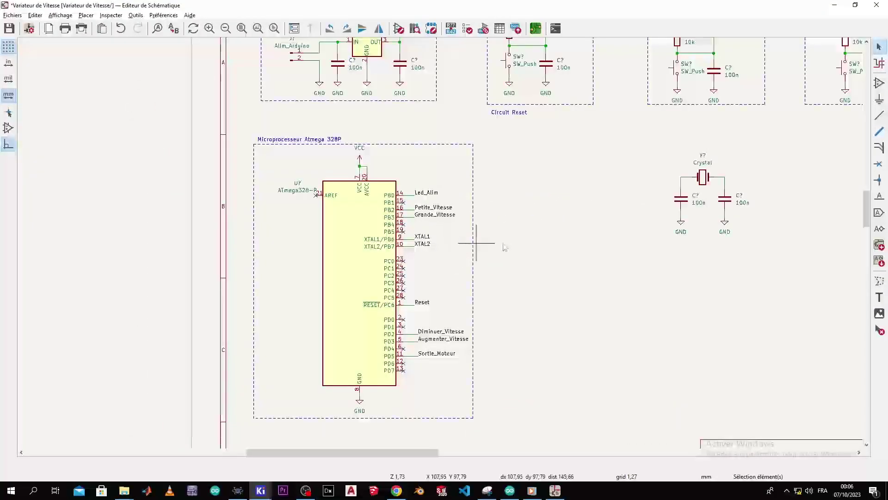
scroll(458, 243, "down", 1)
scroll(470, 248, "up", 3)
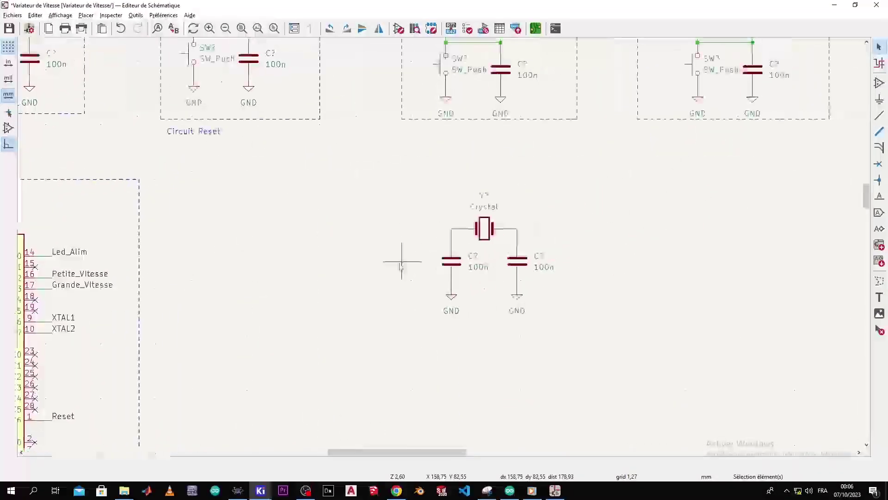
left_click(883, 196)
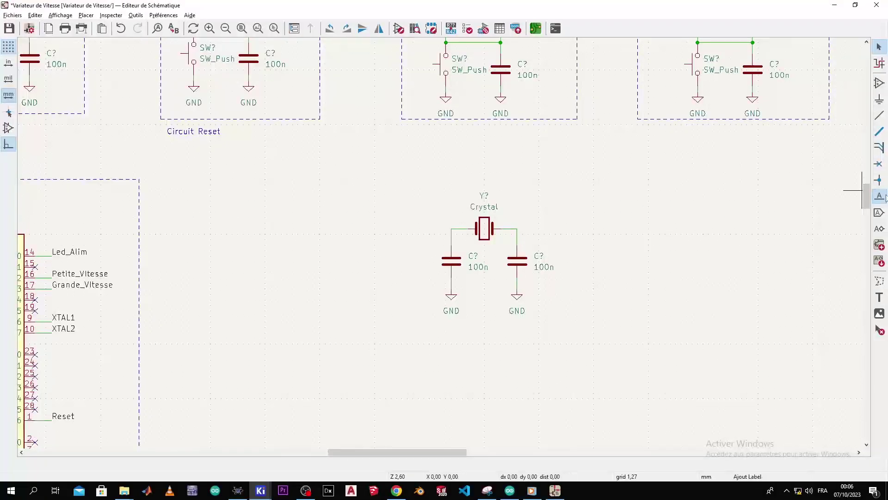
left_click(461, 207)
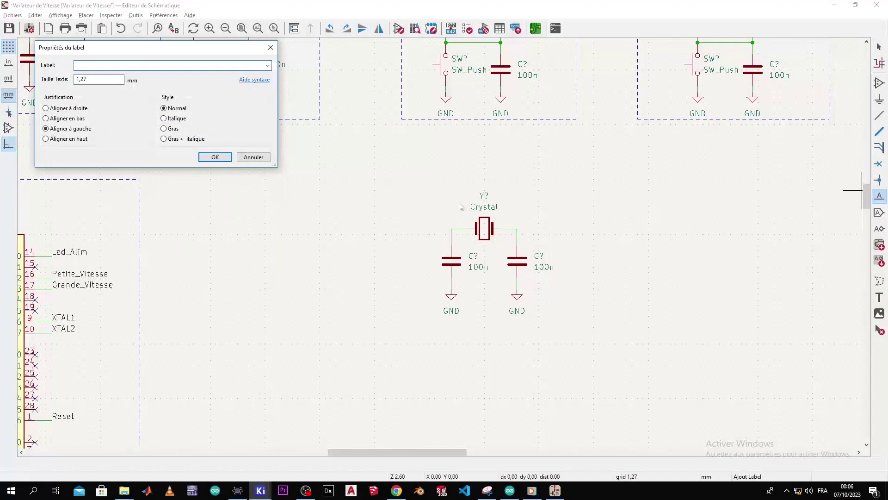
left_click(268, 66)
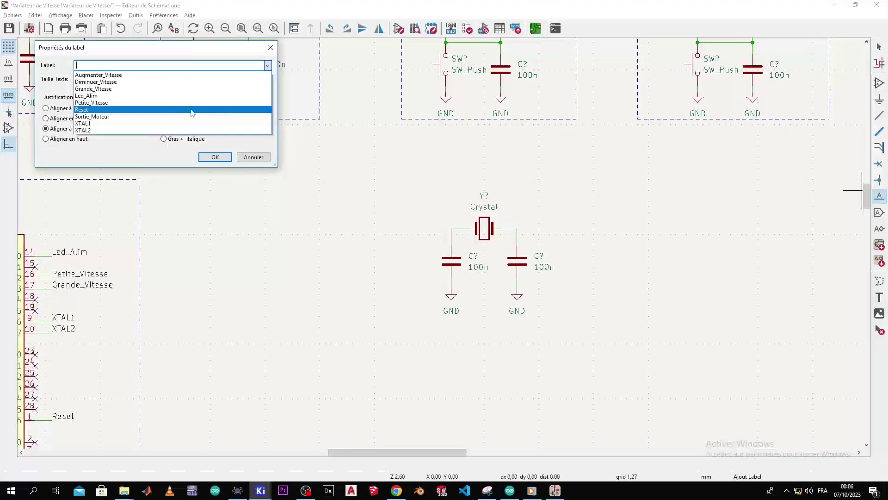
left_click(174, 125)
key("Return")
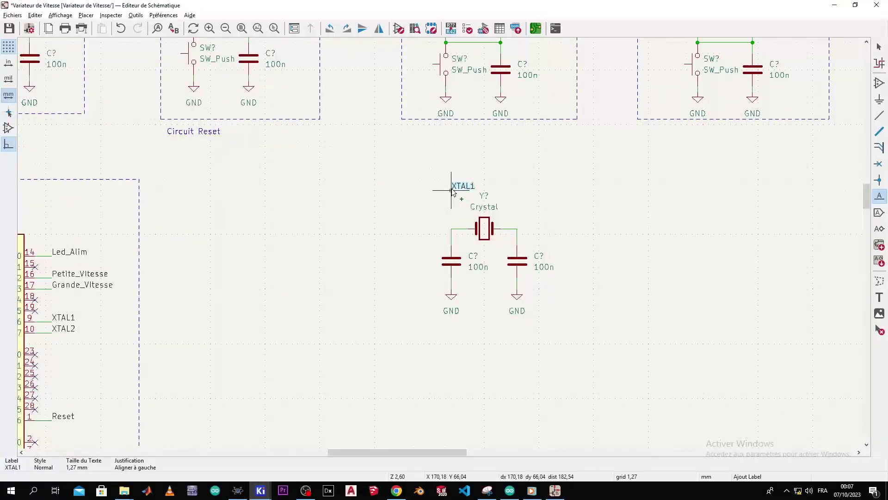
left_click(456, 189)
Step: Place a net label with the existing name XTAL2 above the crystal's right-hand wire corner, level with XTAL1
left_click(418, 163)
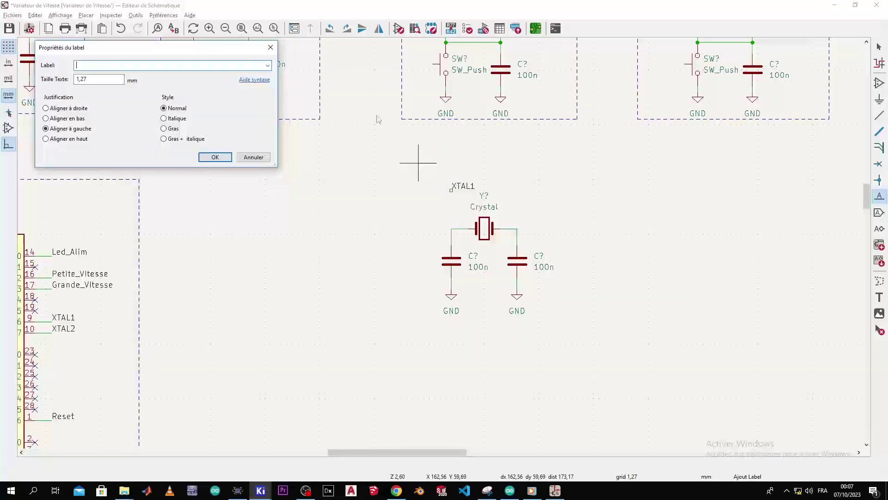
left_click(266, 65)
left_click(253, 137)
left_click(215, 157)
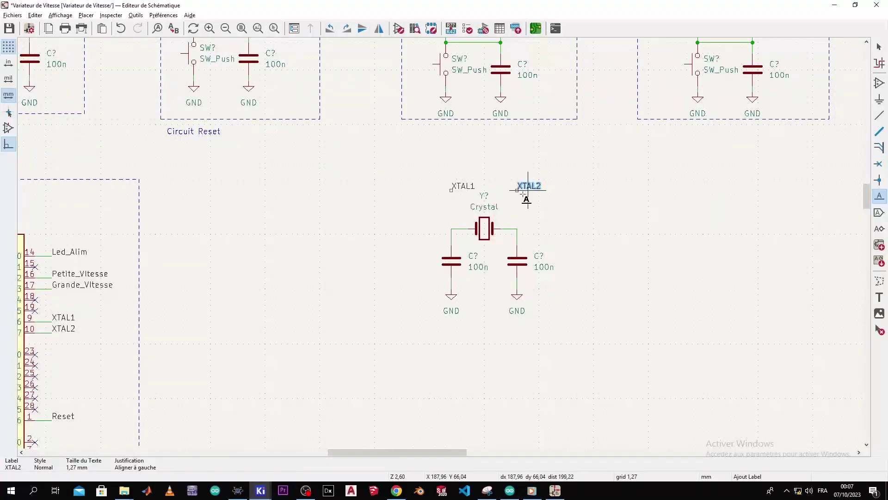
scroll(528, 190, "up", 2)
left_click(439, 243)
key("Escape")
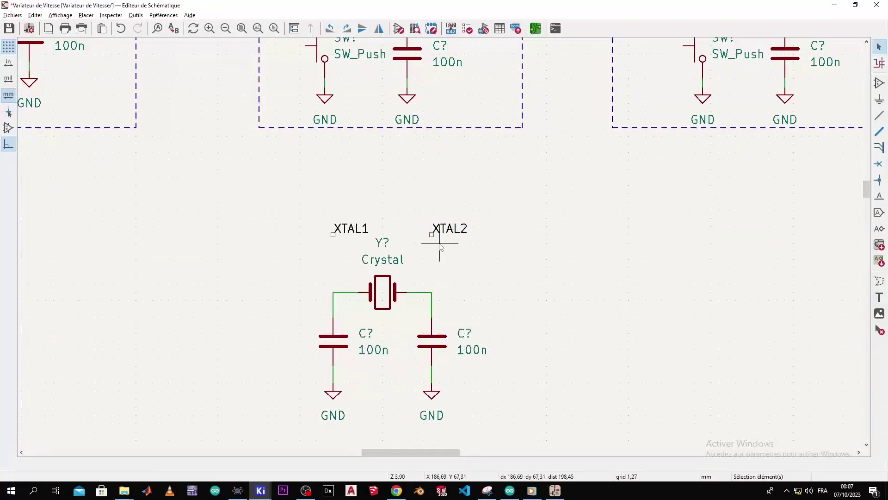
Step: Wire the XTAL2 and XTAL1 labels straight down to the crystal connections beneath them
scroll(438, 238, "down", 5)
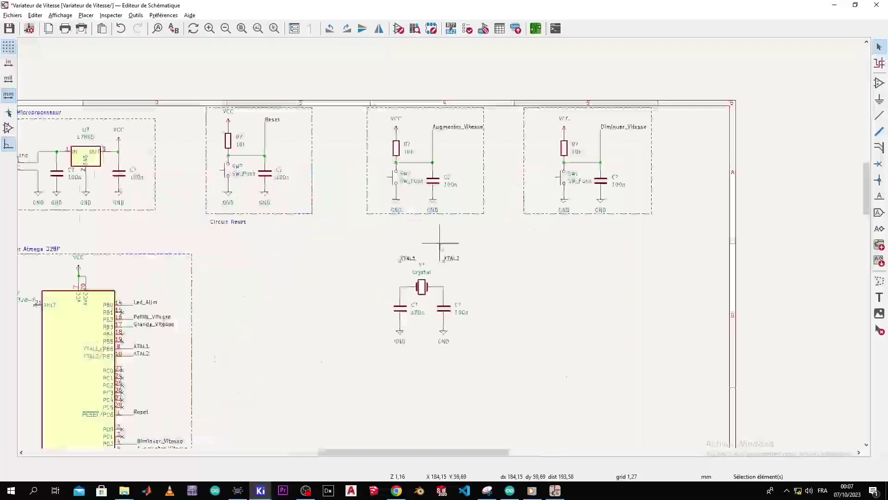
scroll(440, 238, "up", 4)
scroll(387, 292, "up", 4)
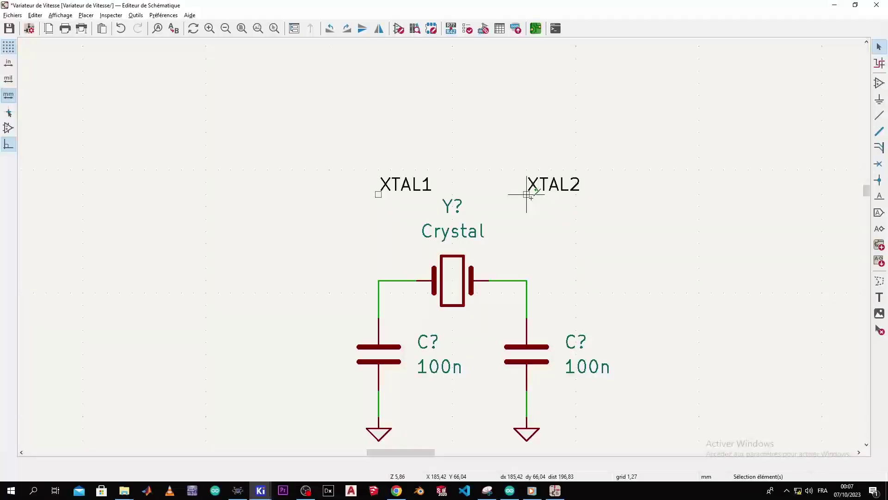
left_click(526, 195)
left_click(526, 279)
key("Escape")
left_click(379, 194)
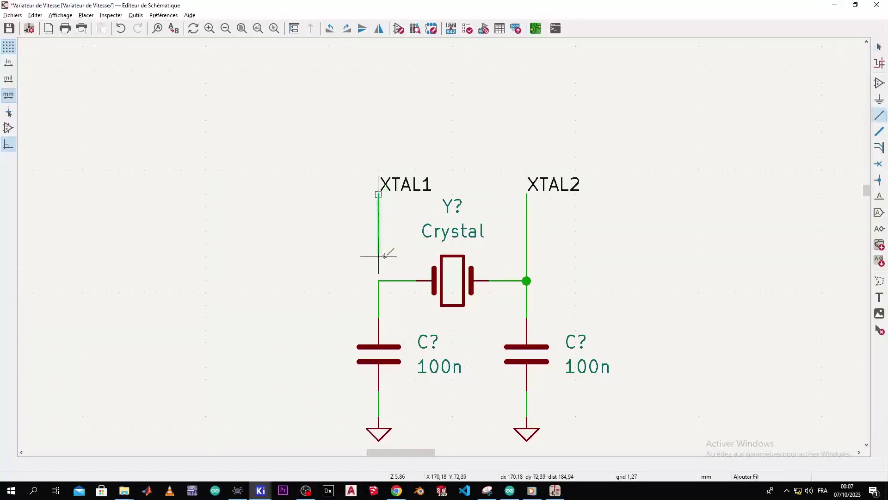
left_click(378, 279)
key("Escape")
scroll(437, 250, "down", 4)
scroll(441, 246, "up", 1)
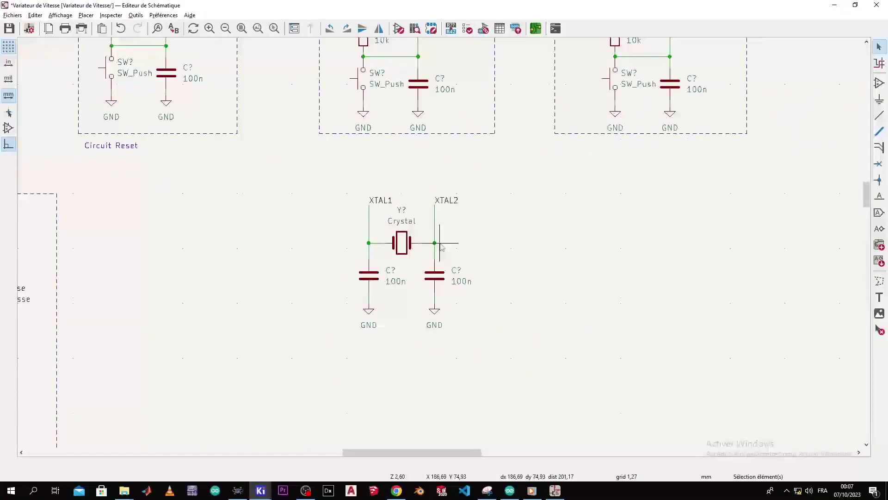
Step: Draw a closed dashed rectangular frame around the crystal circuit, including its XTAL labels and GND symbols
left_click(880, 281)
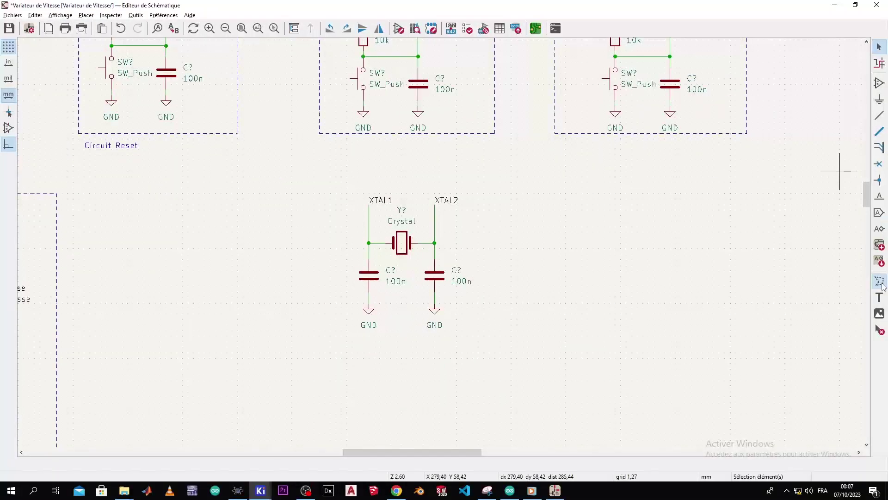
left_click(325, 183)
left_click(500, 335)
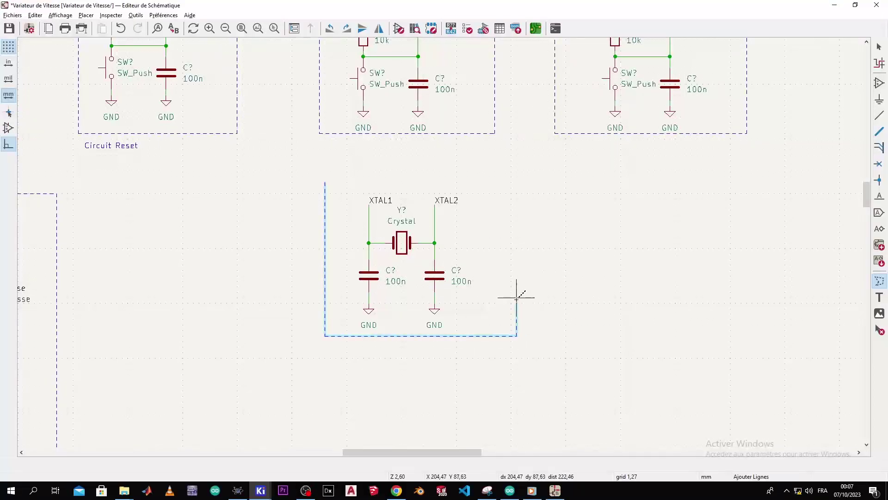
left_click(478, 177)
left_click(326, 178)
double_click(326, 190)
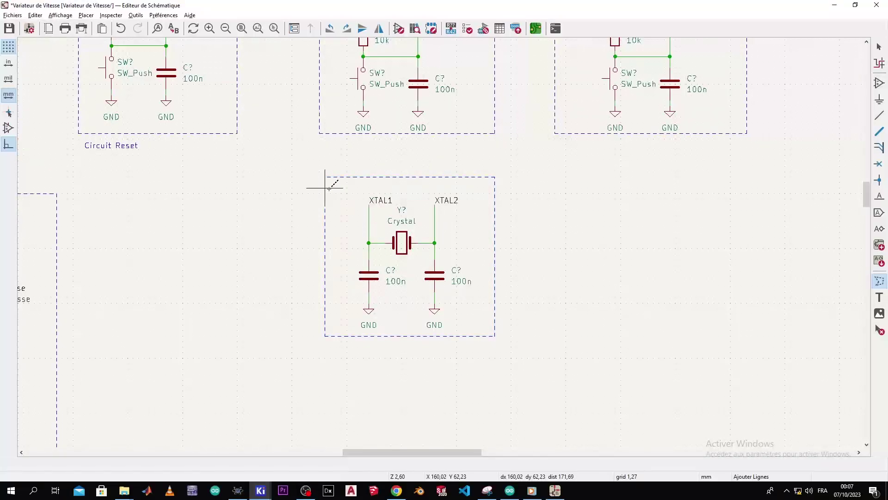
Step: Add the text "Circuit d'oscillation" just above the upper-left corner of the crystal circuit's frame
key("t")
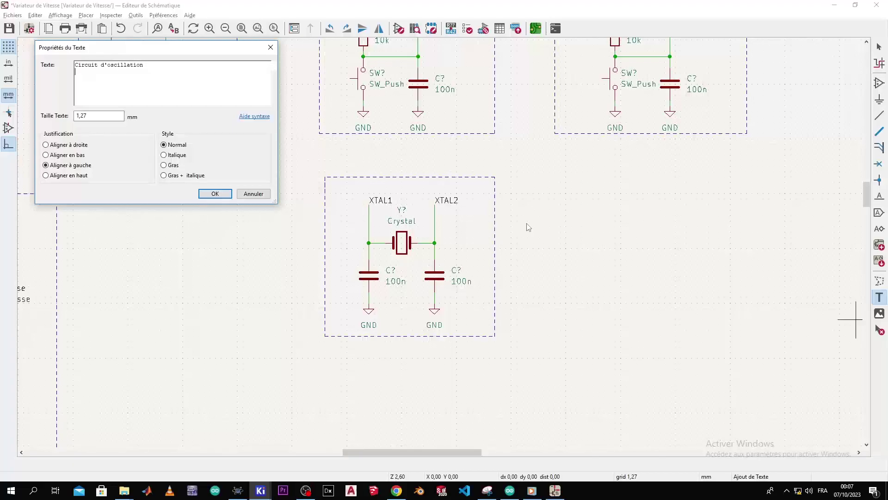
left_click(211, 194)
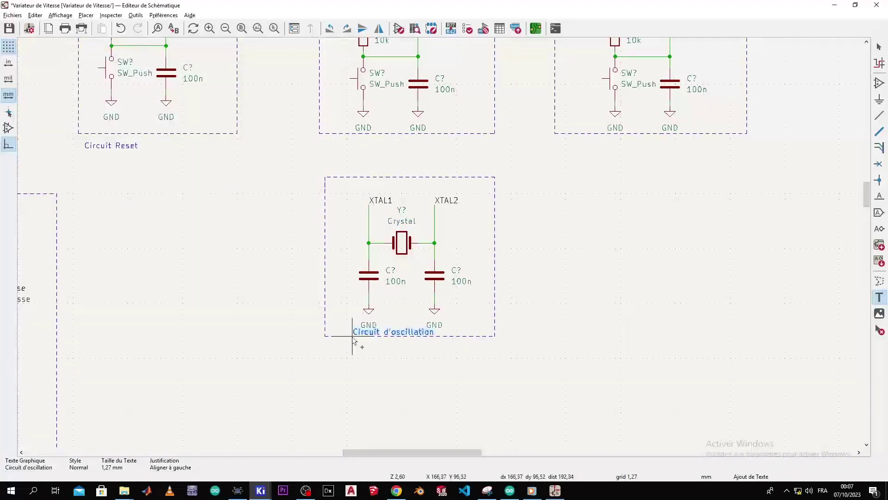
left_click(324, 173)
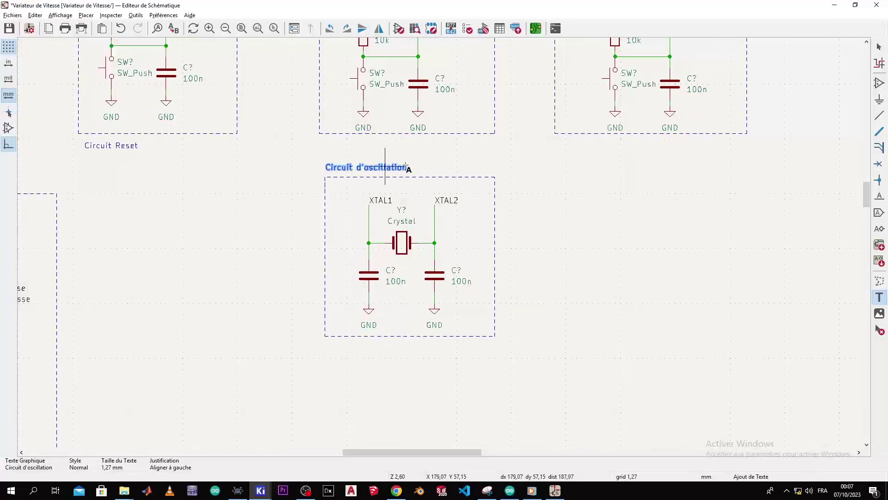
key("Escape")
Step: Move the whole crystal circuit with its frame and title to the right, beneath the Diminuer_Vitesse circuit
left_click_drag(518, 152, 301, 356)
left_click_drag(415, 270, 676, 261)
left_click(438, 222)
scroll(440, 241, "down", 3)
scroll(433, 245, "down", 2)
scroll(439, 242, "up", 3)
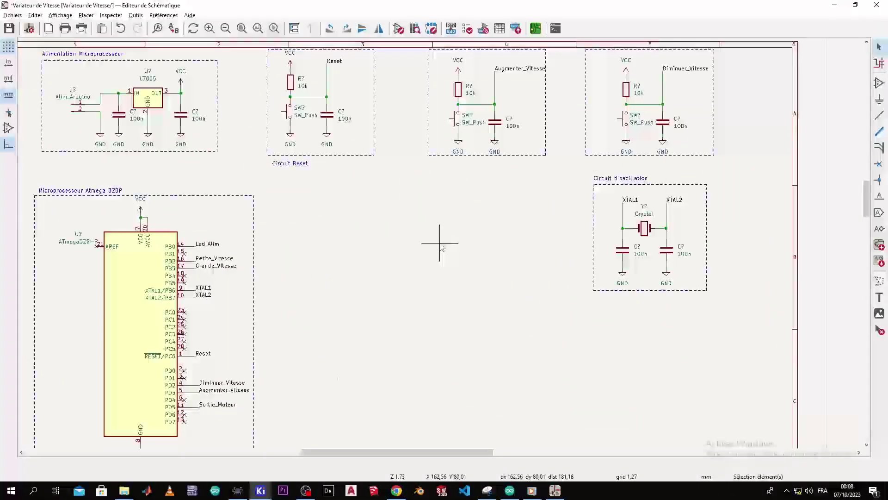
Step: Examine the three LED circuits, with their labels, resistors and grounds, in the Proteus schematic and return to KiCad
key("alt+Tab")
scroll(456, 234, "down", 3)
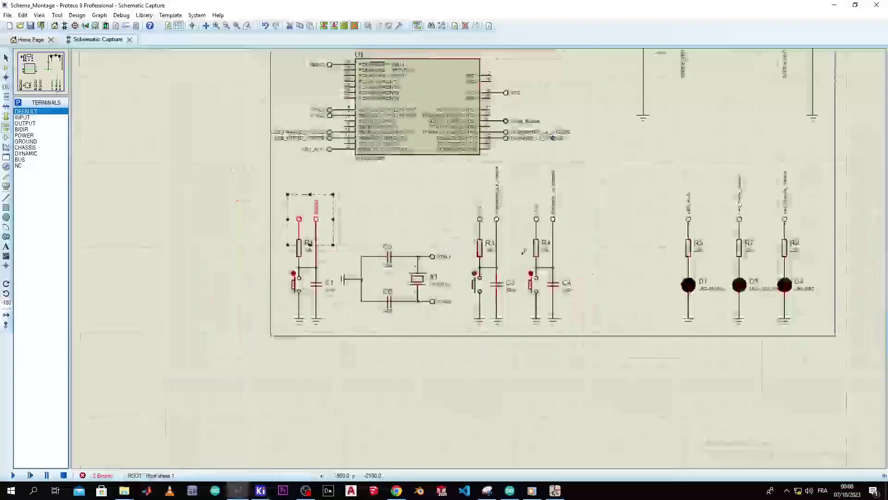
middle_click_drag(557, 263, 456, 262)
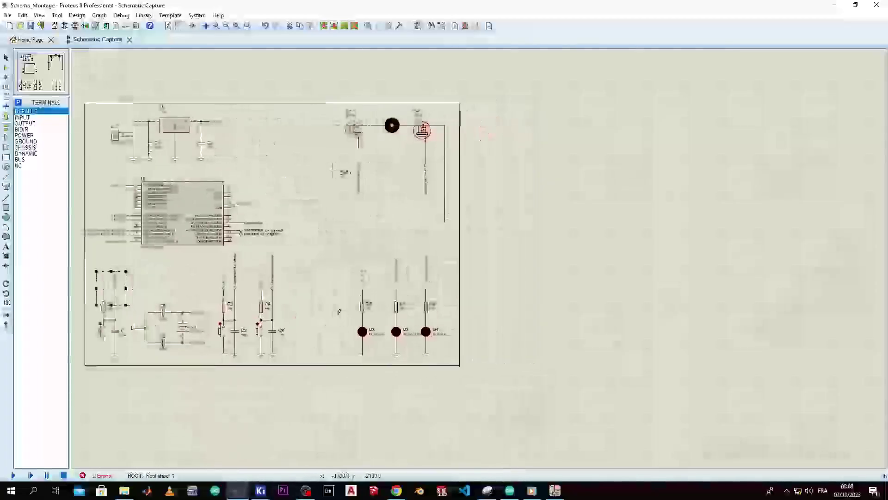
scroll(459, 250, "up", 3)
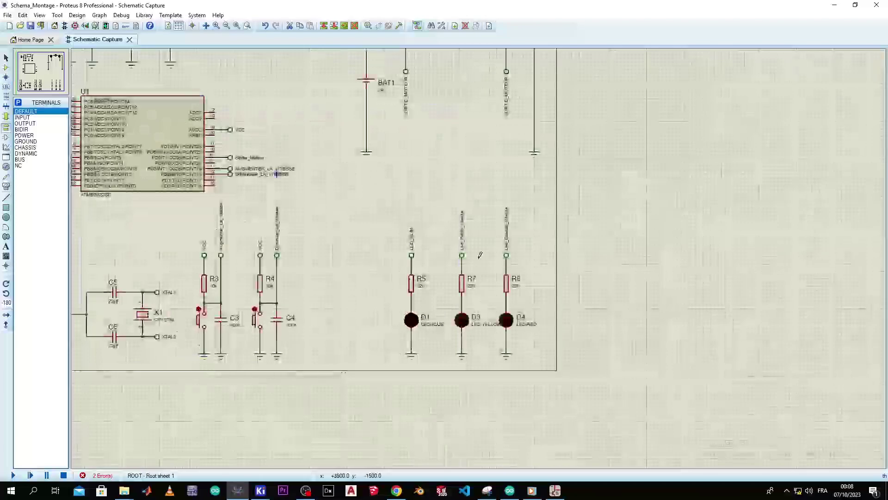
scroll(532, 185, "up", 3)
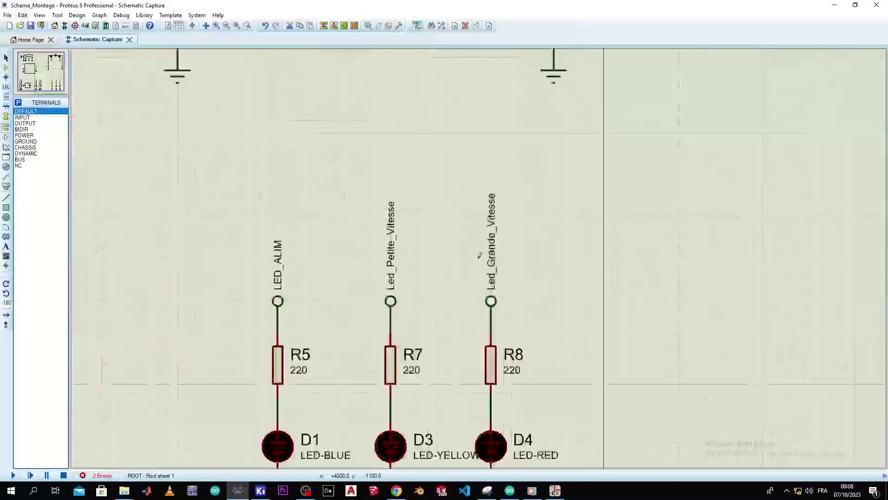
middle_click_drag(514, 121, 496, 138)
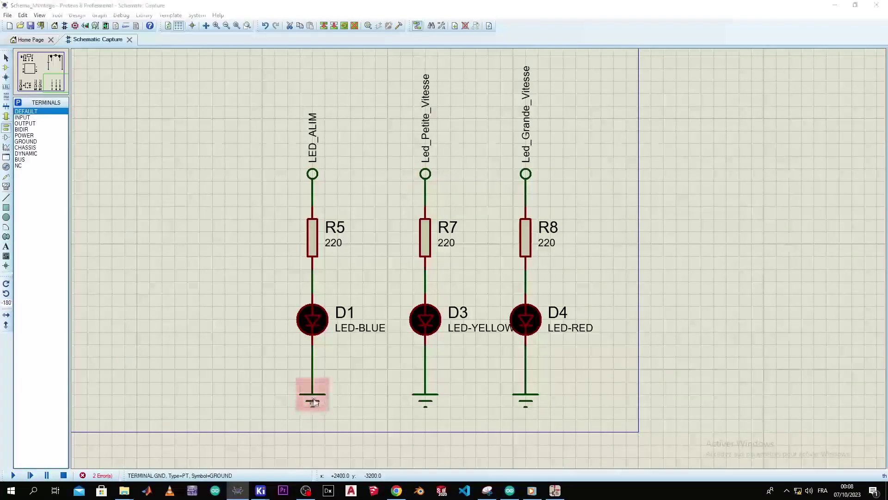
key("alt+Tab")
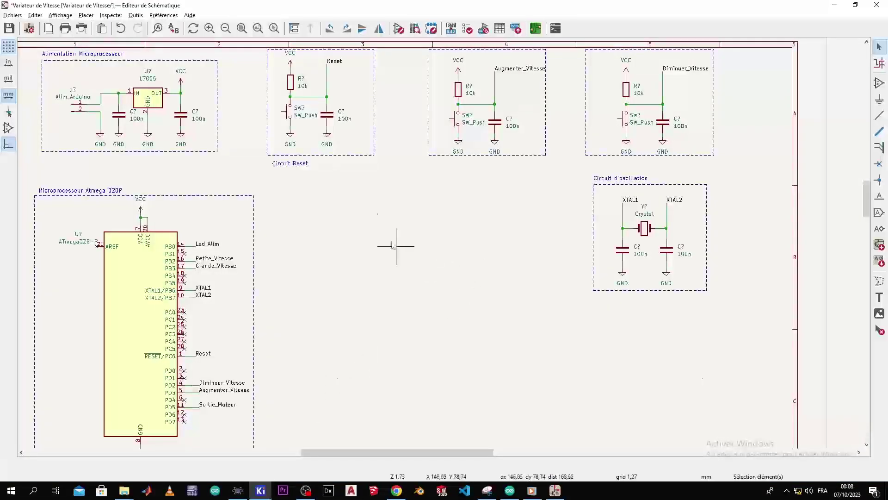
Step: Duplicate the Reset circuit's 10k resistor and place the copy below that circuit, beside the microprocessor frame
left_click(291, 84)
key("ctrl+d")
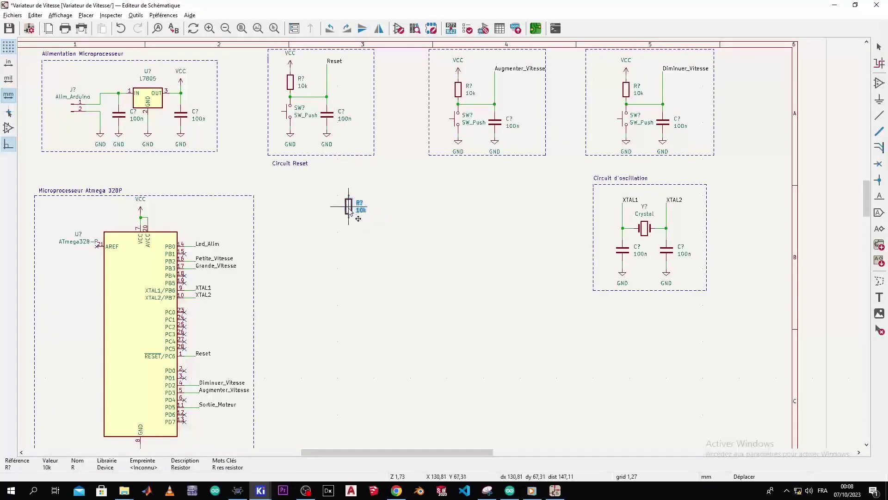
left_click(349, 209)
left_click(334, 118)
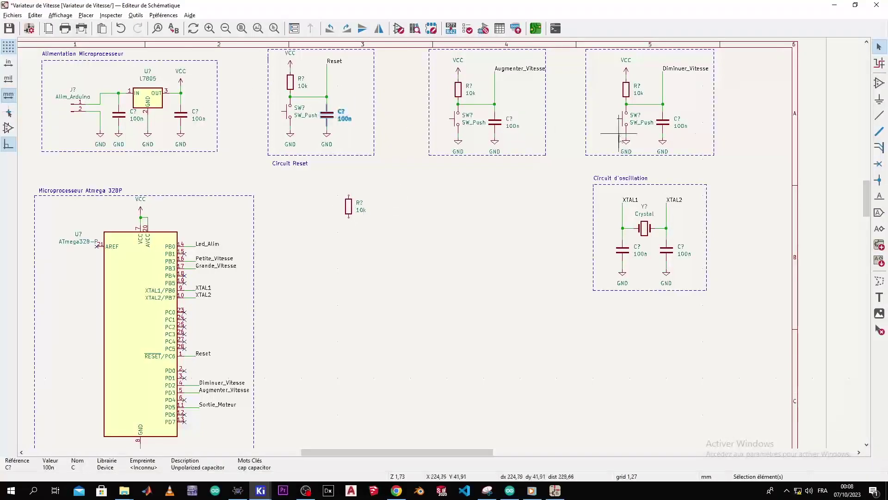
Step: Add an LED symbol rotated clockwise directly beneath the copied resistor and wire it to the resistor's lower pin
left_click(880, 83)
left_click(850, 108)
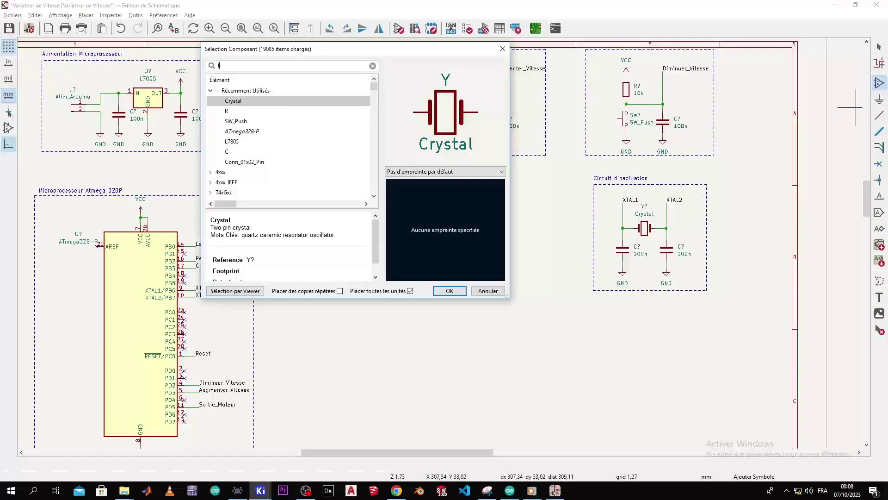
type("led")
double_click(299, 101)
right_click(353, 259)
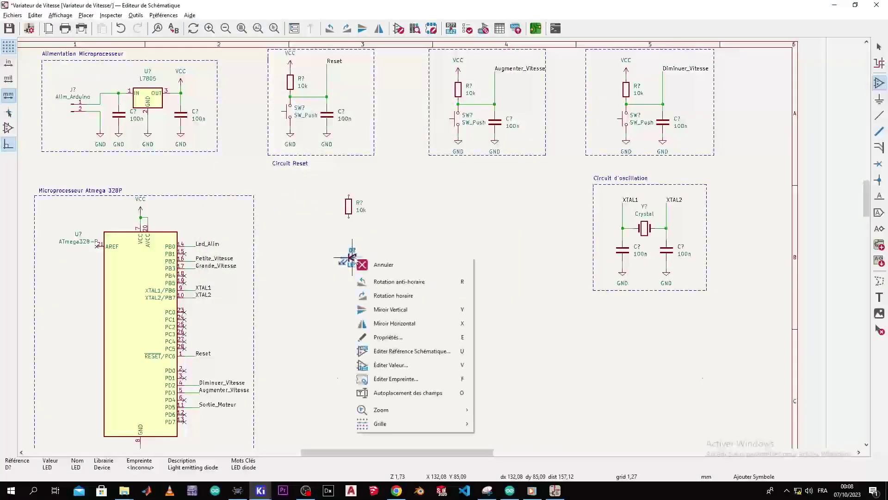
left_click(379, 295)
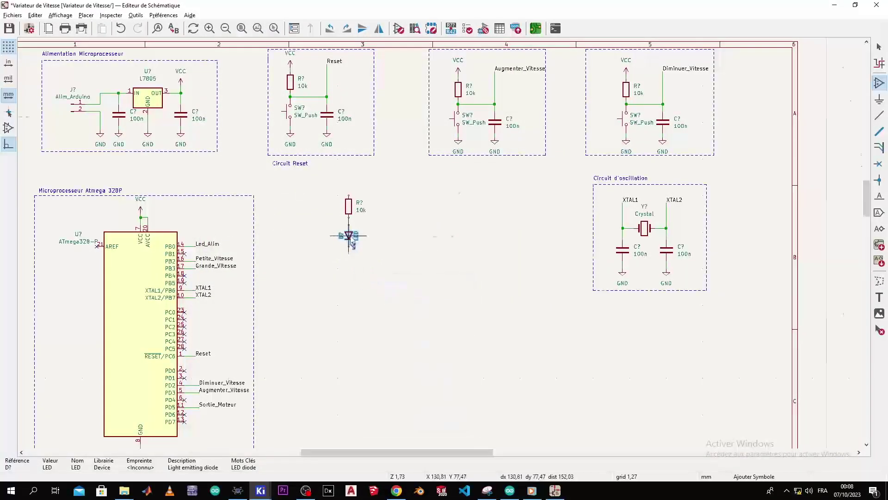
scroll(348, 235, "up", 3)
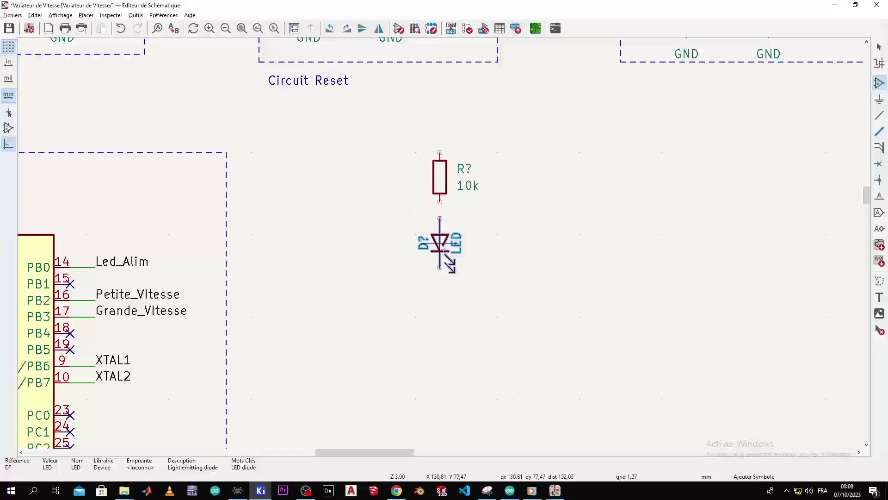
left_click(440, 219)
key("Escape")
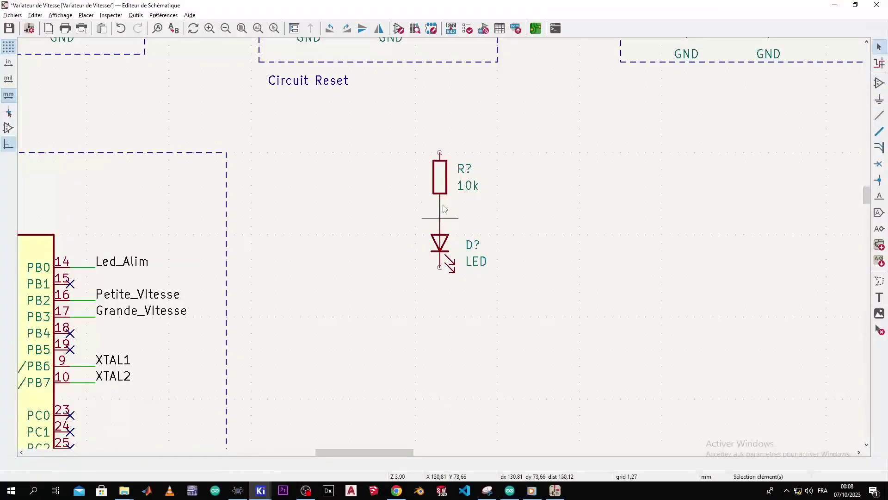
Step: Copy the GND symbol from the Reset circuit beneath the LED and wire it to the LED's lower pin
scroll(420, 55, "down", 2)
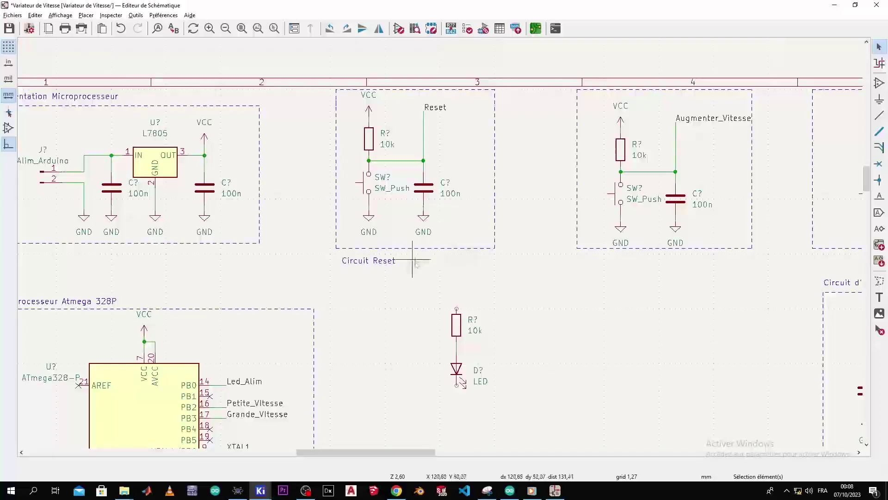
left_click(374, 225)
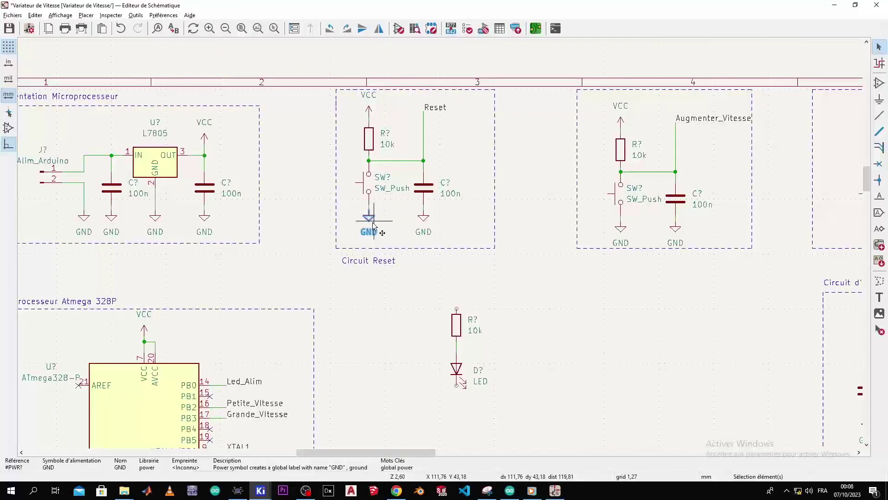
key("m")
scroll(412, 259, "down", 3)
scroll(444, 246, "up", 4)
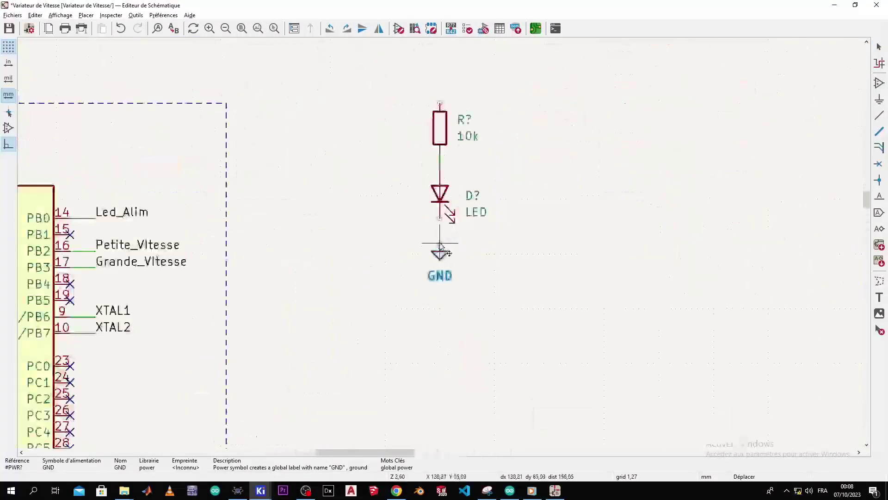
left_click(440, 227)
scroll(440, 227, "up", 4)
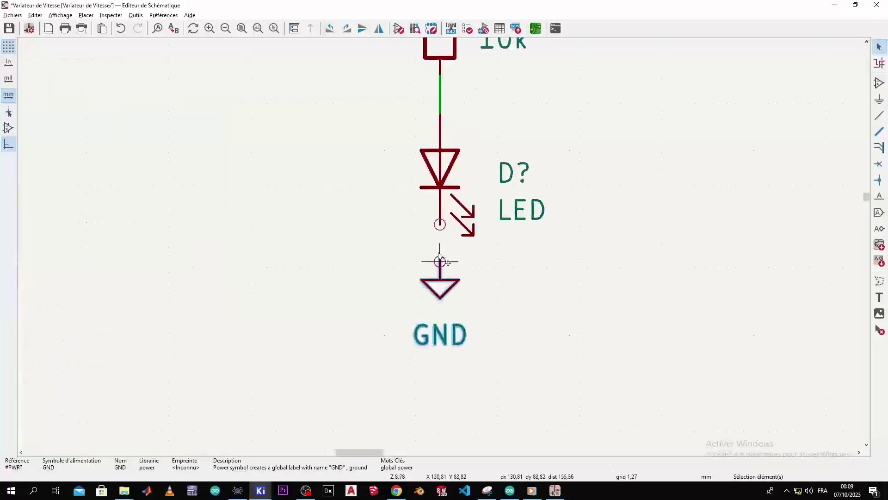
scroll(440, 231, "down", 3)
scroll(440, 235, "up", 1)
scroll(440, 235, "down", 1)
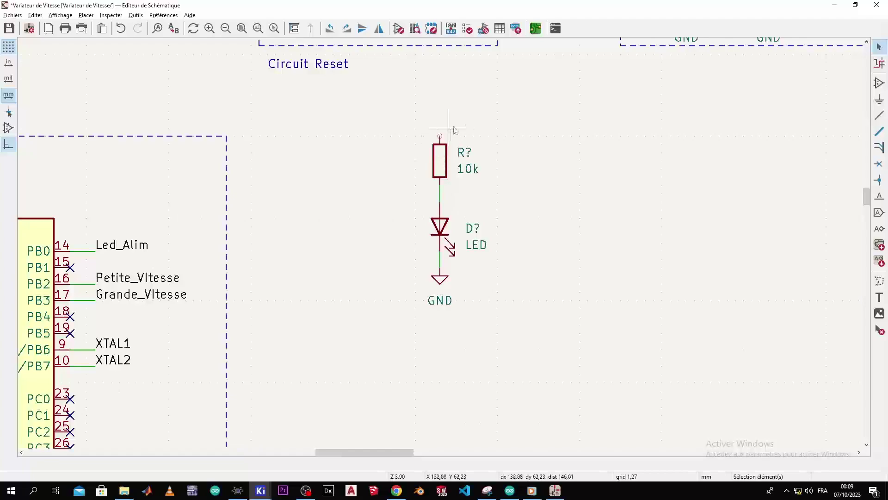
Step: Move the resistor slightly down, closer to the LED
left_click(445, 159)
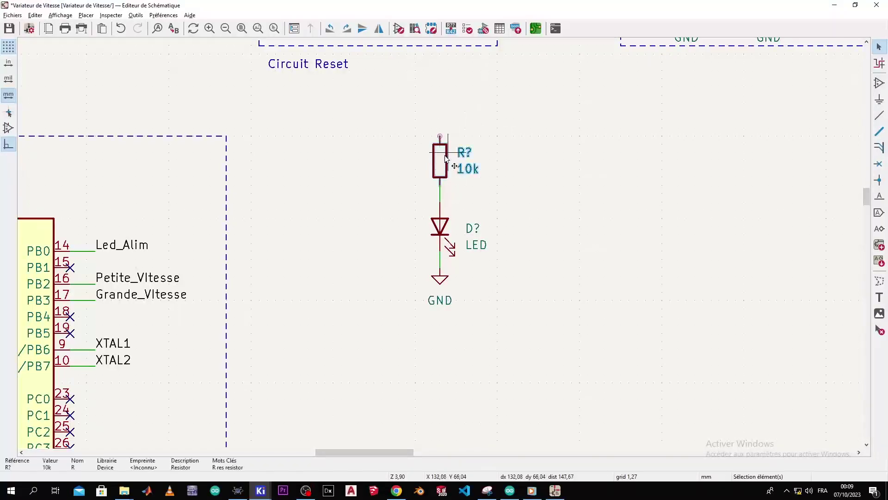
left_click_drag(446, 158, 445, 167)
left_click(555, 175)
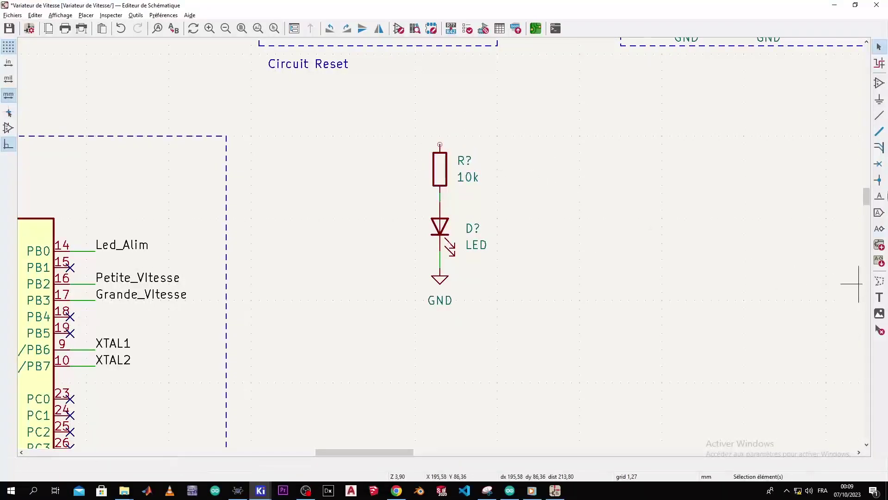
Step: Place the existing net label Led_Alim above the resistor and wire it to the resistor's upper pin
left_click(880, 197)
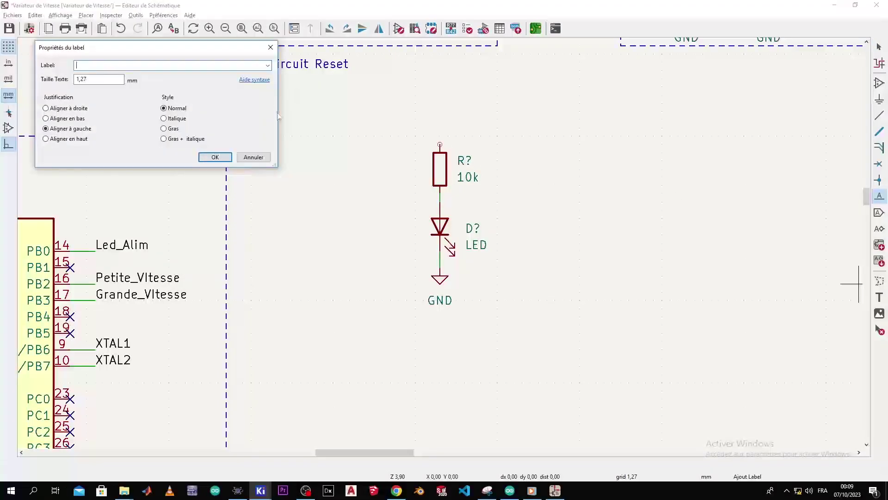
left_click(268, 65)
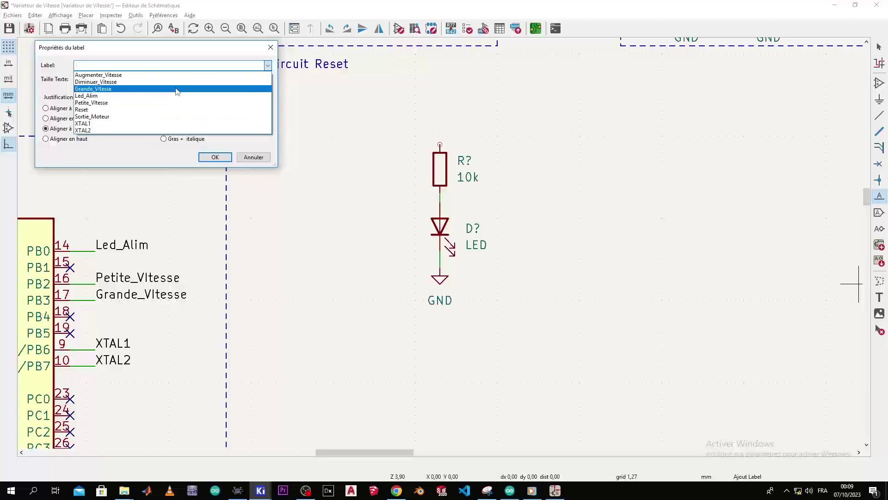
left_click(175, 96)
left_click(228, 158)
left_click(443, 125)
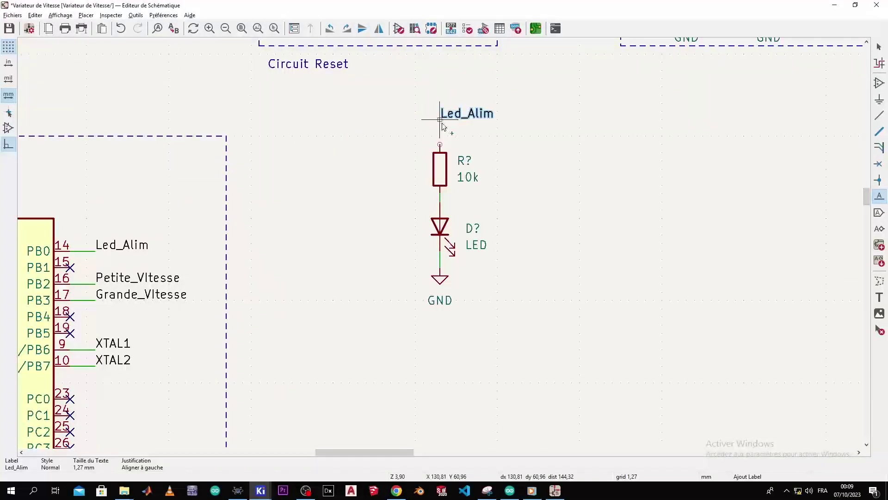
key("Escape")
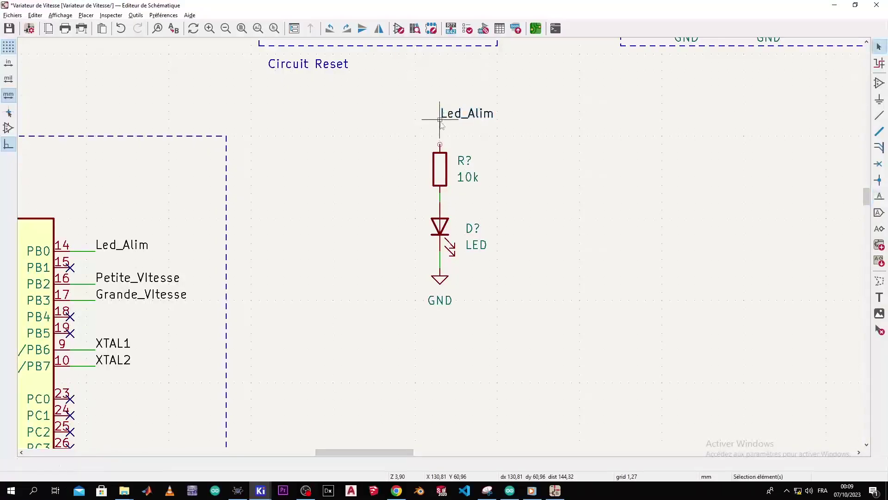
Step: Set the value of the LED circuit's resistor to 200
left_click(471, 178)
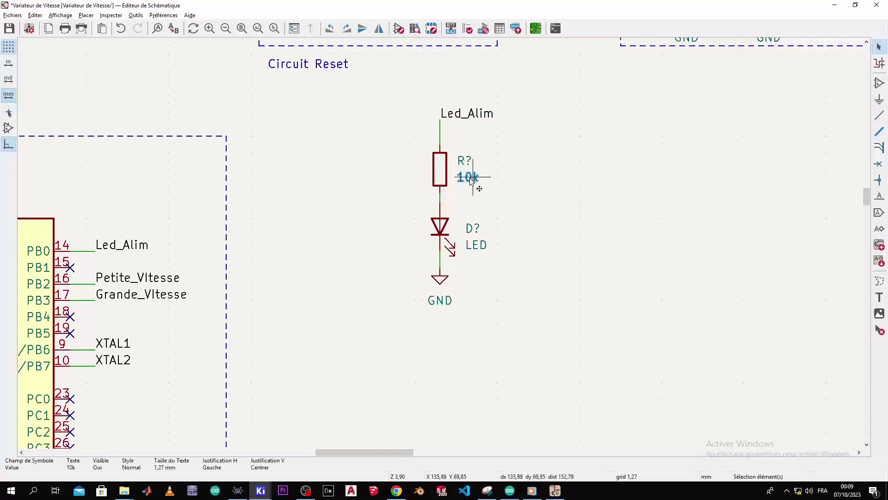
double_click(471, 179)
type("200")
key("Return")
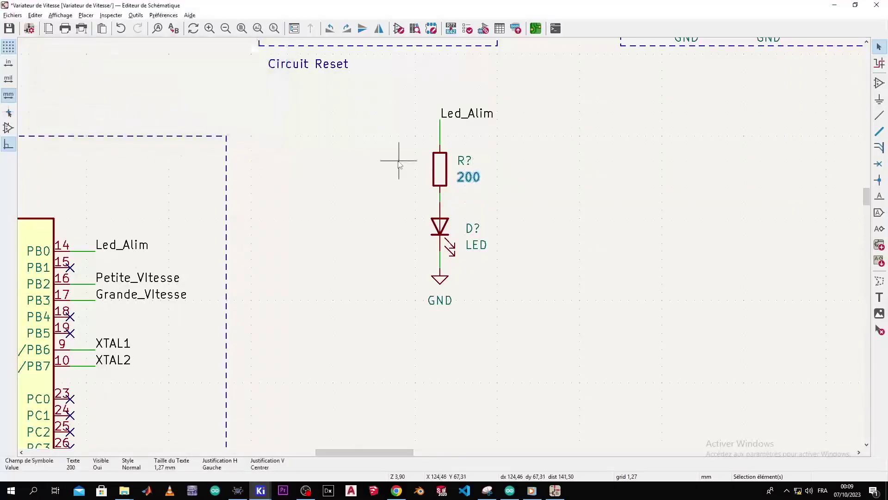
left_click(522, 186)
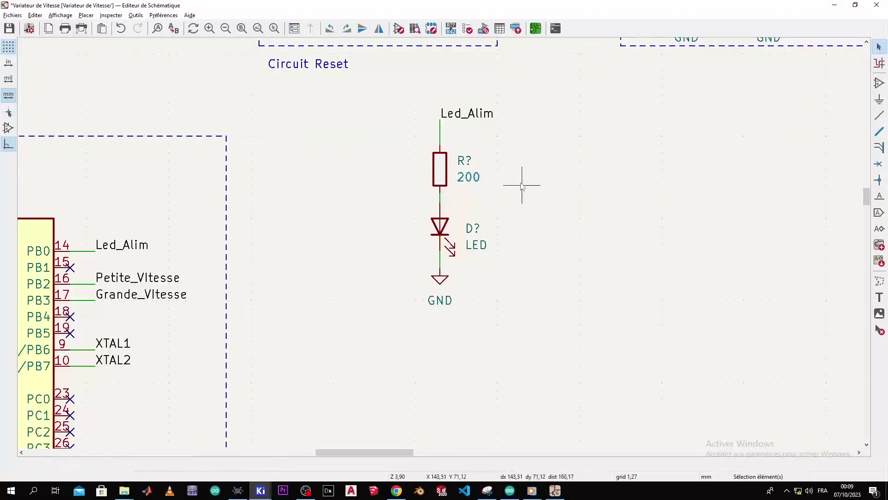
Step: Duplicate the complete Led_Alim circuit twice, aligning the copies side by side to its right, and save the schematic
left_click_drag(398, 89, 518, 324)
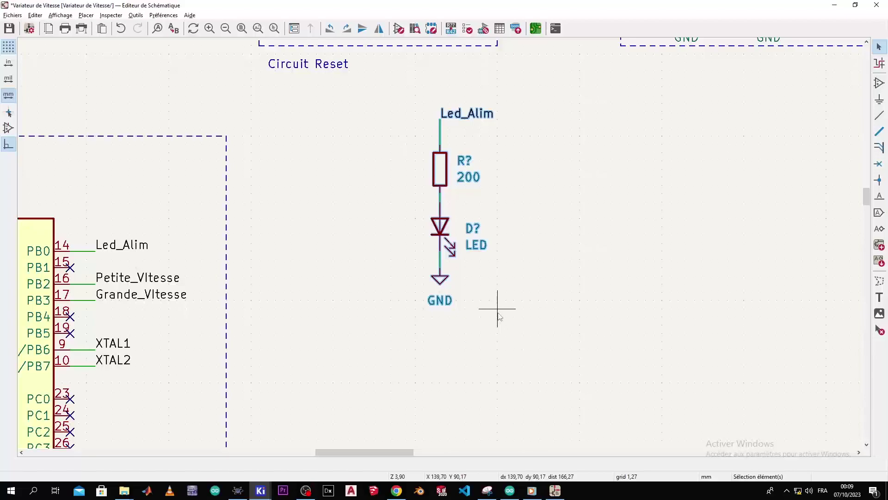
key("ctrl+d")
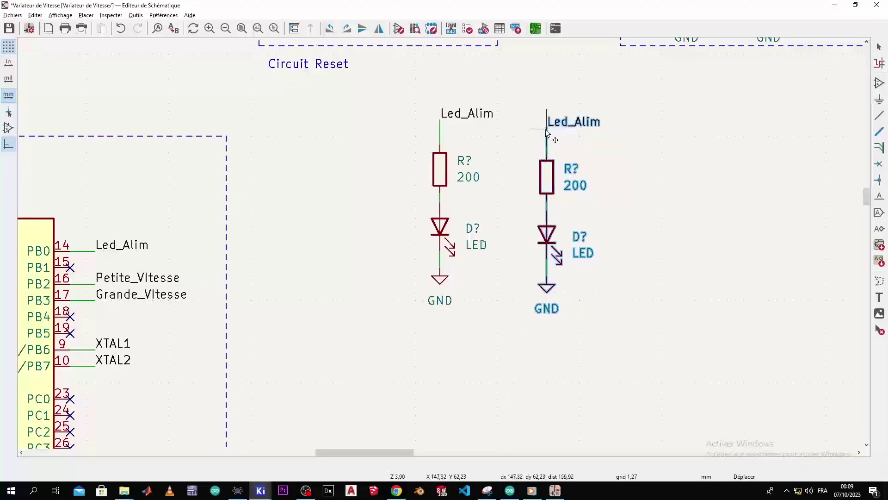
left_click(550, 127)
key("ctrl+s")
key("ctrl+d")
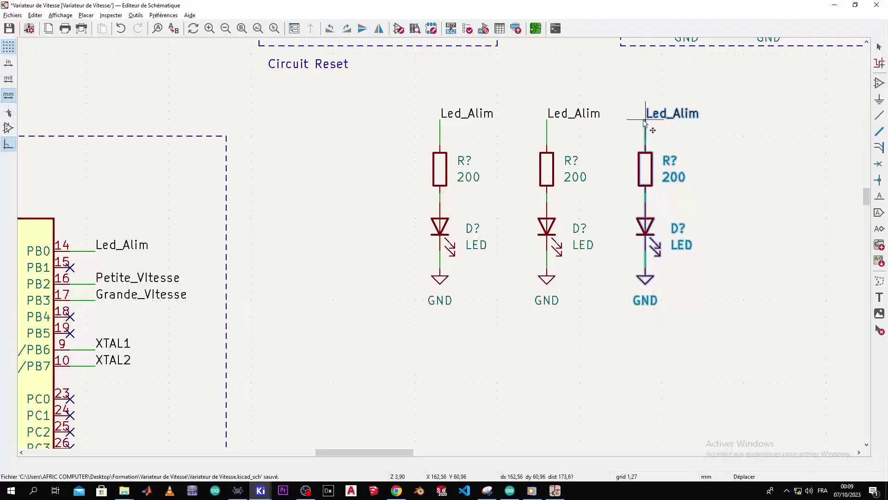
left_click(643, 122)
left_click(696, 174)
scroll(697, 174, "down", 5)
scroll(439, 243, "up", 4)
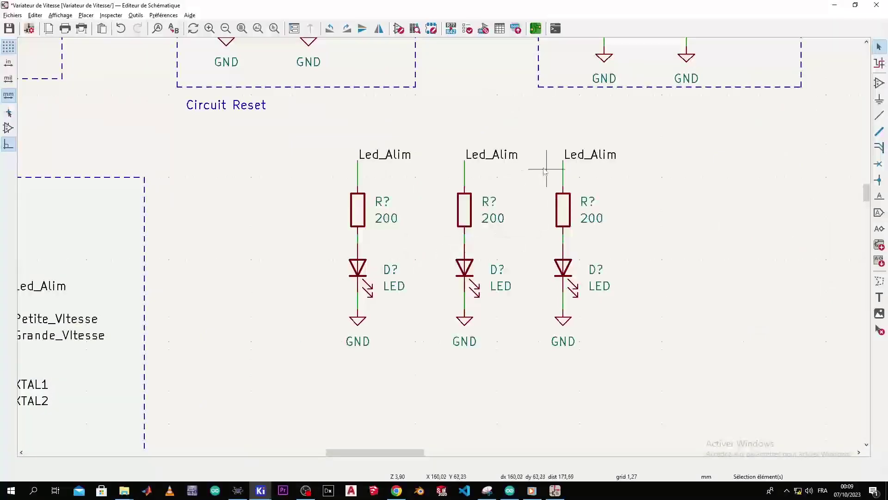
double_click(498, 157)
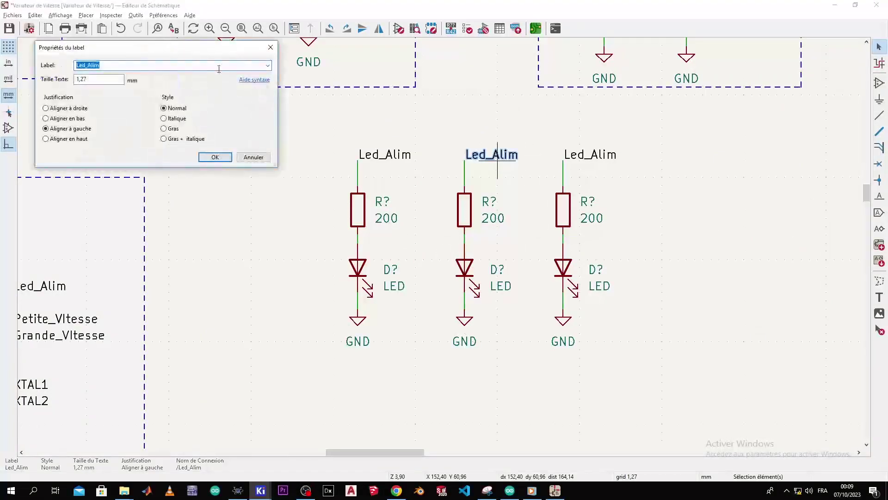
left_click(268, 66)
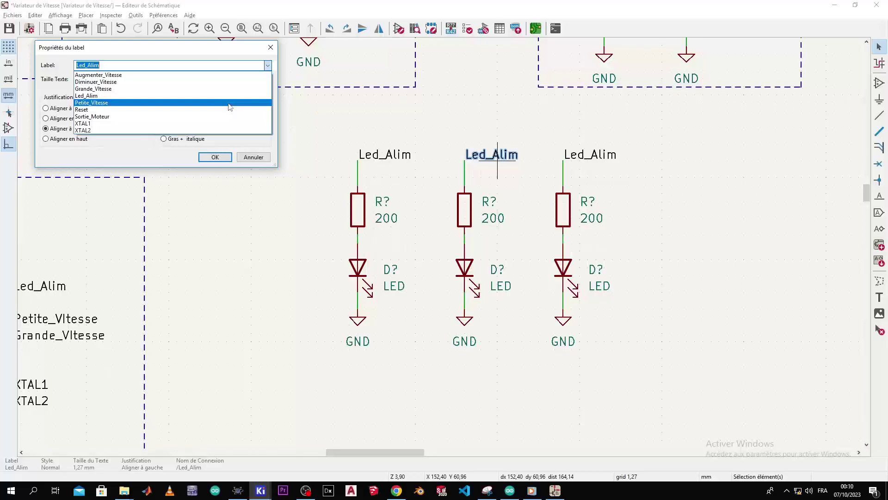
key("Escape")
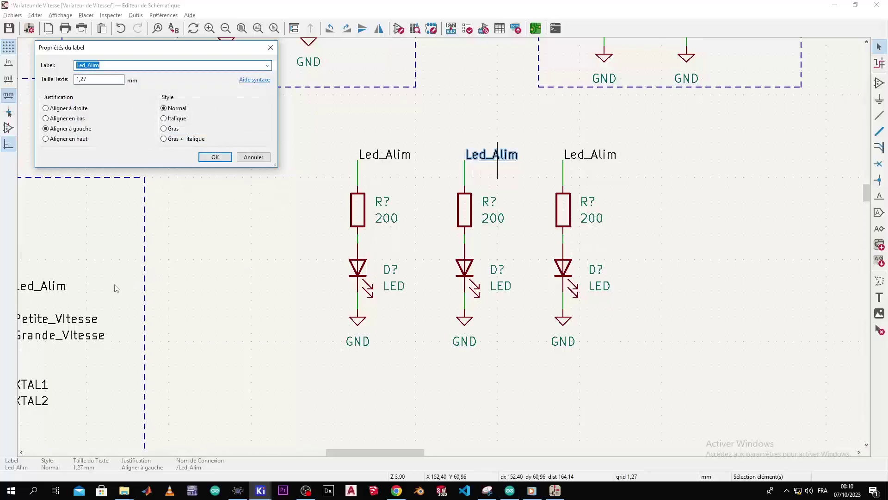
left_click(271, 48)
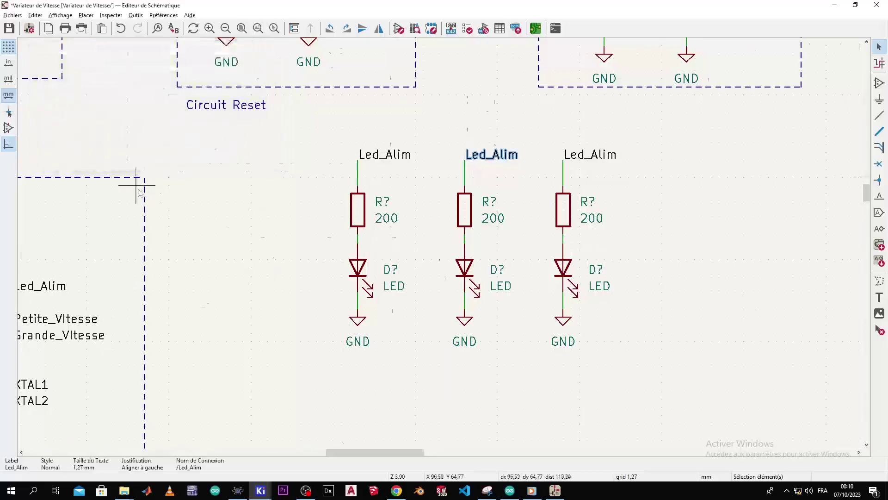
Step: Compare the microcontroller's LED net labels with the LED labels in the Proteus schematic and return to KiCad
scroll(151, 298, "down", 2)
middle_click_drag(410, 280, 324, 239)
scroll(324, 239, "down", 4)
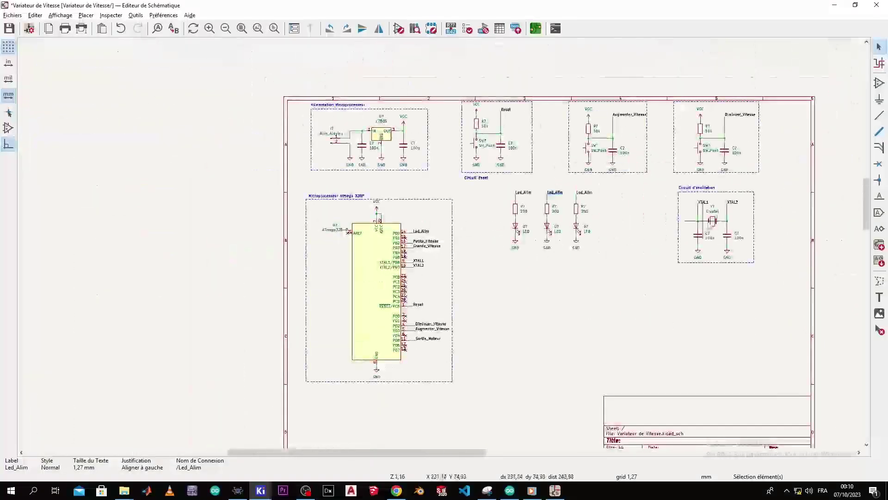
scroll(432, 240, "up", 6)
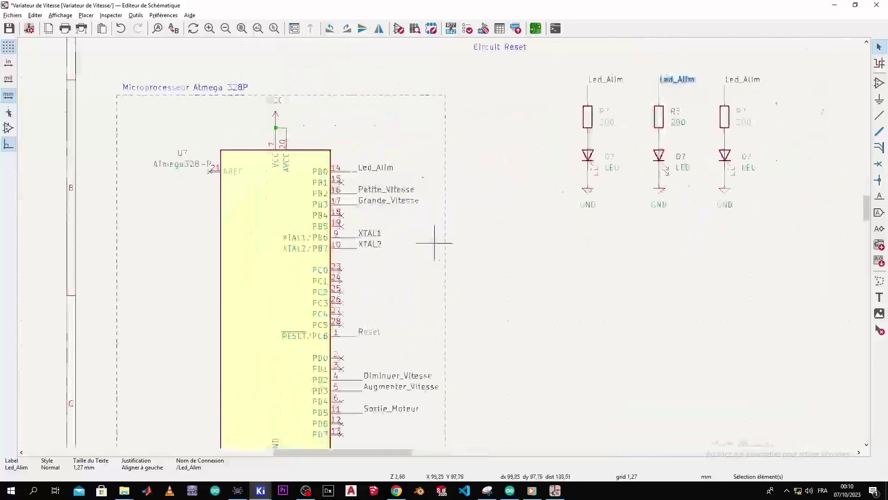
key("alt+Tab")
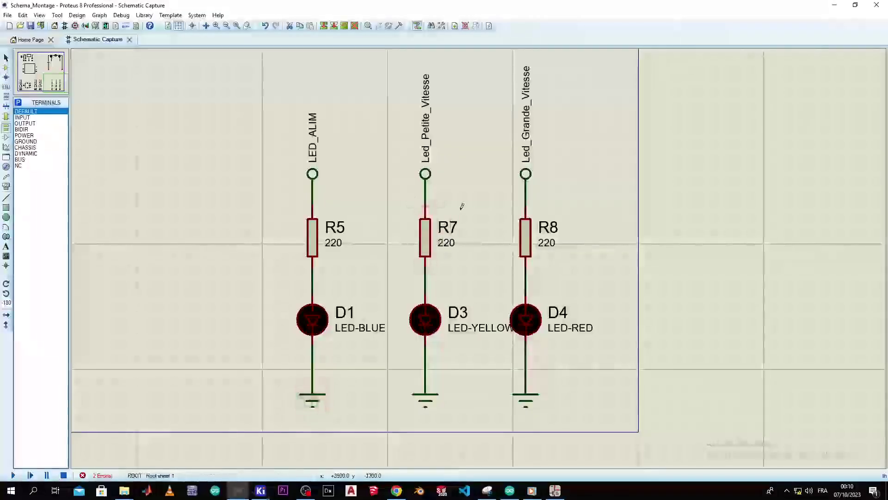
scroll(462, 207, "down", 2)
scroll(201, 185, "up", 3)
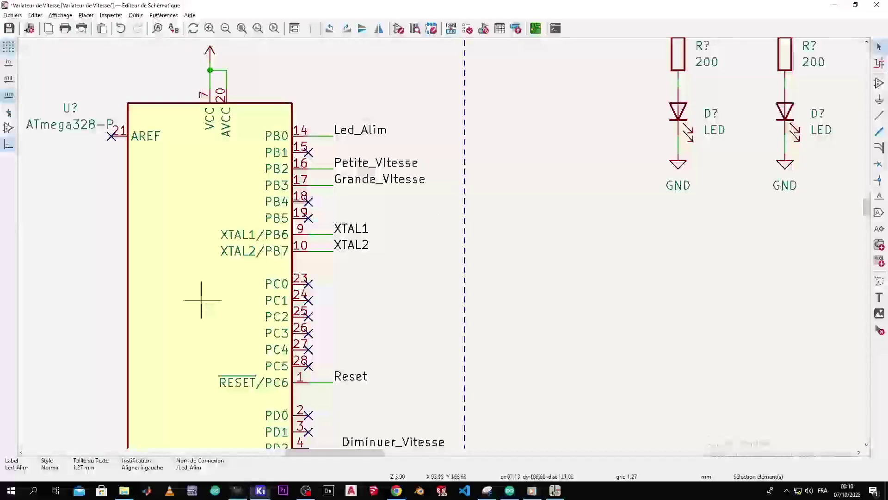
key("alt+Tab")
Step: Rename the net label on microcontroller pin PB2 as LED_Petite_VItesse
double_click(357, 163)
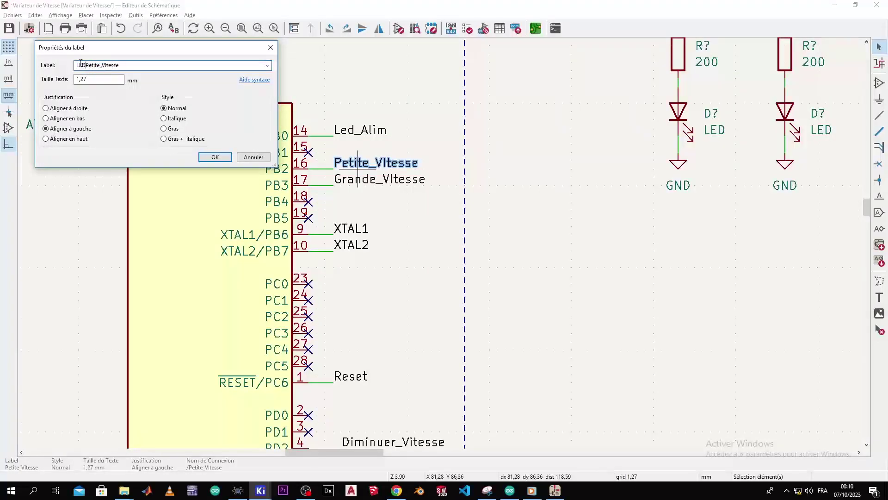
key("Return")
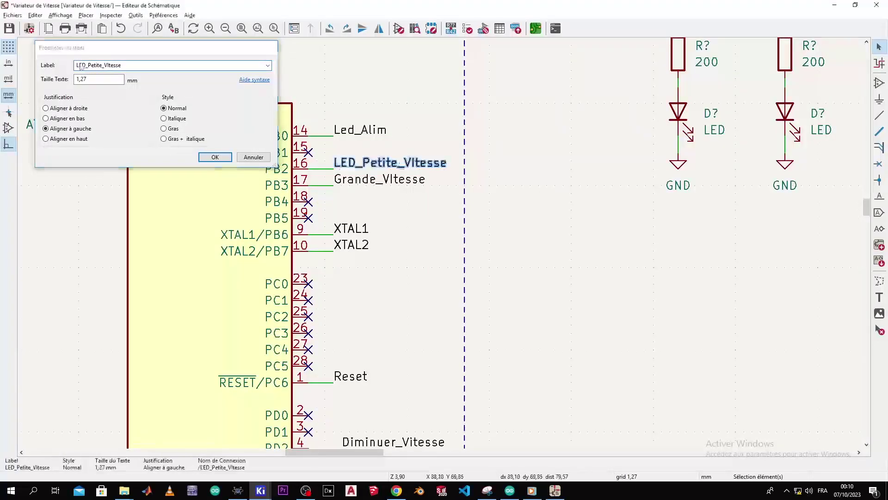
Step: Rename the net label on microcontroller pin PB3 as LED_Grande_VItesse
double_click(350, 181)
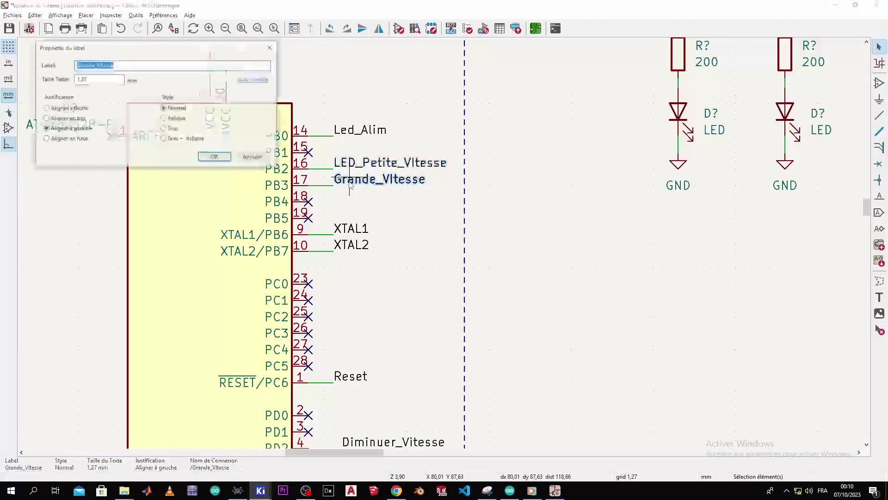
left_click(76, 65)
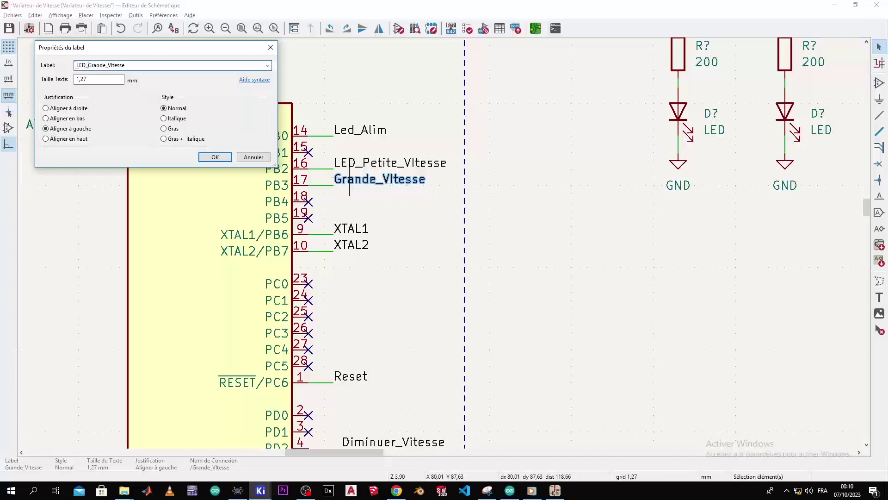
key("Return")
left_click(476, 138)
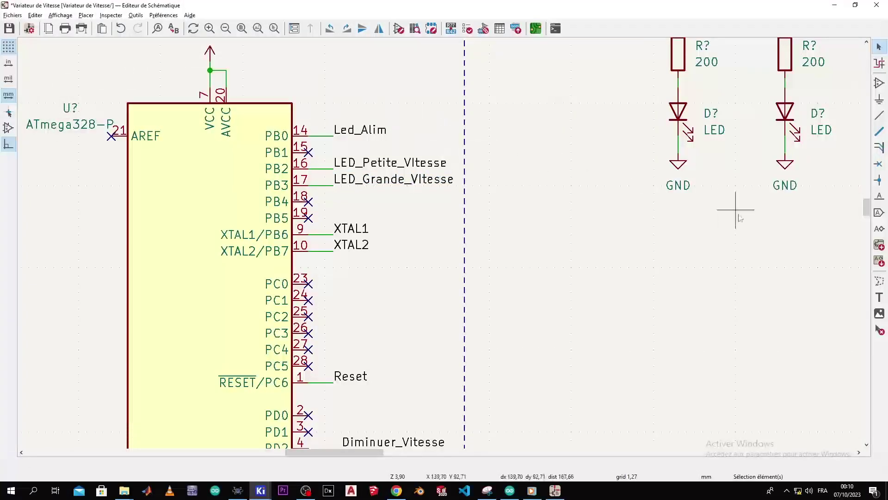
Step: Change the net label of the middle LED circuit to the existing net LED_Petite_VItesse
scroll(739, 216, "down", 5)
scroll(449, 235, "up", 4)
scroll(441, 243, "up", 2)
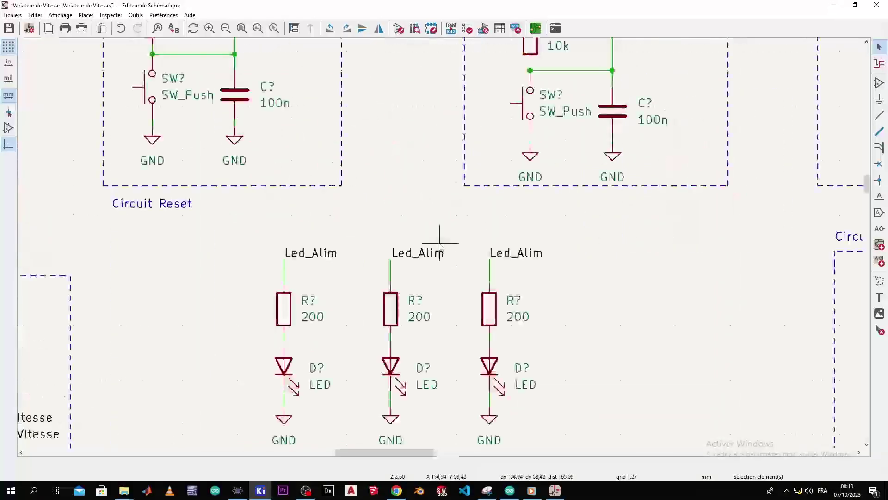
double_click(415, 252)
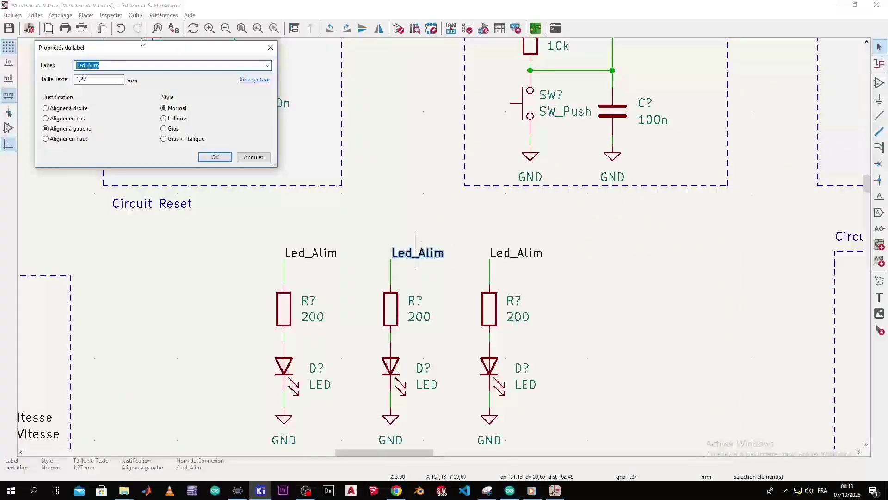
left_click(267, 65)
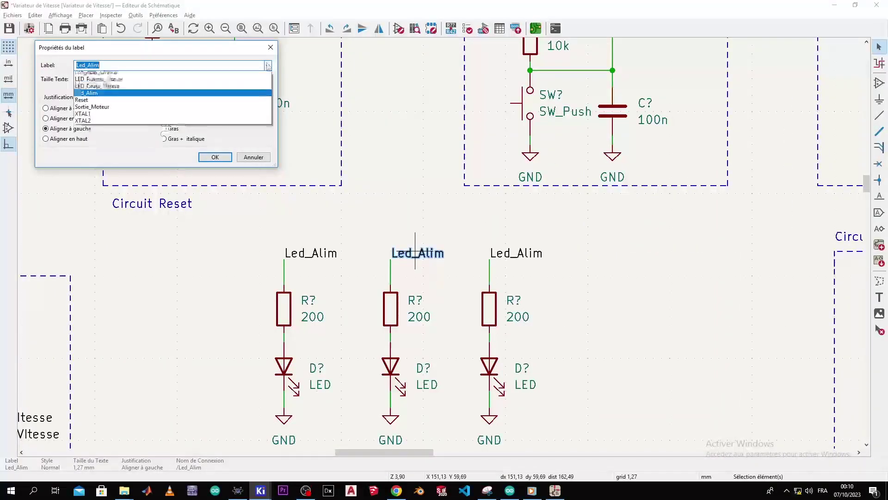
left_click(212, 95)
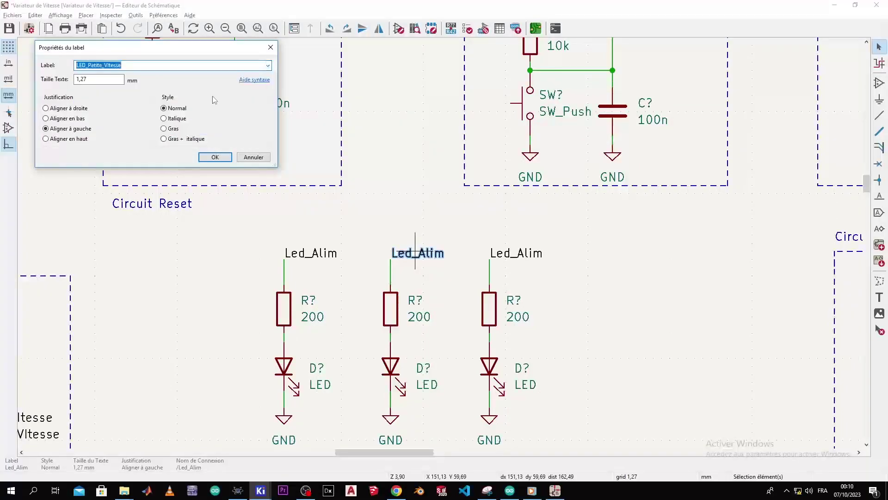
key("Return")
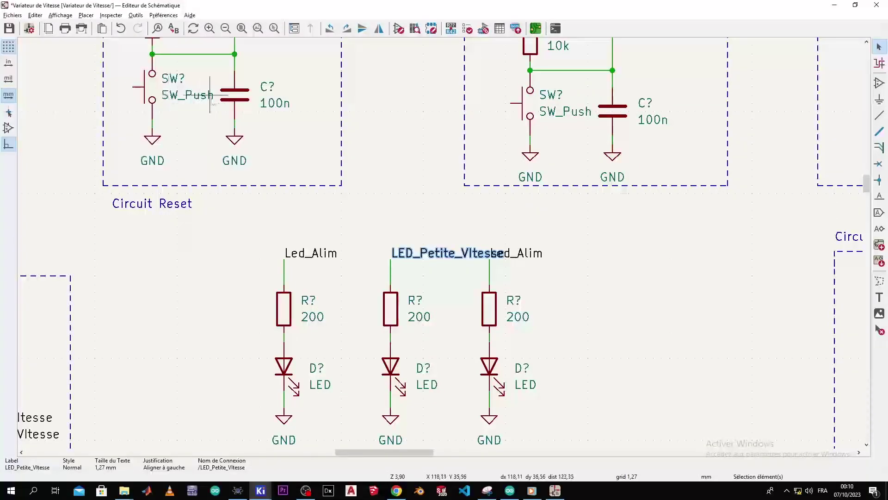
Step: Change the net label of the rightmost LED circuit to the existing net LED_Grande_VItesse
left_click(517, 256)
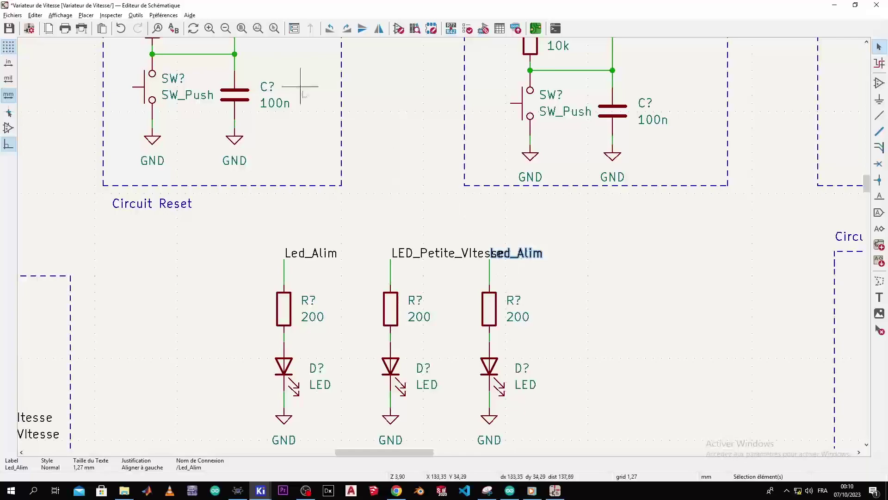
double_click(531, 251)
left_click(267, 65)
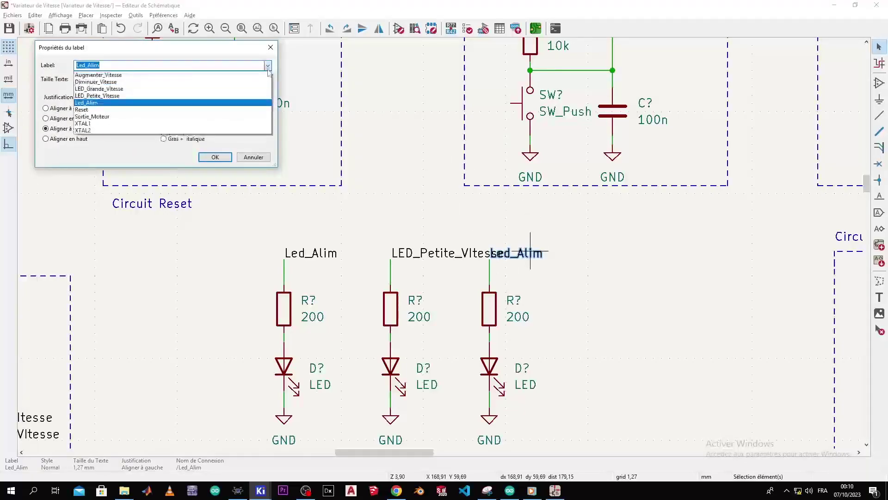
left_click(254, 90)
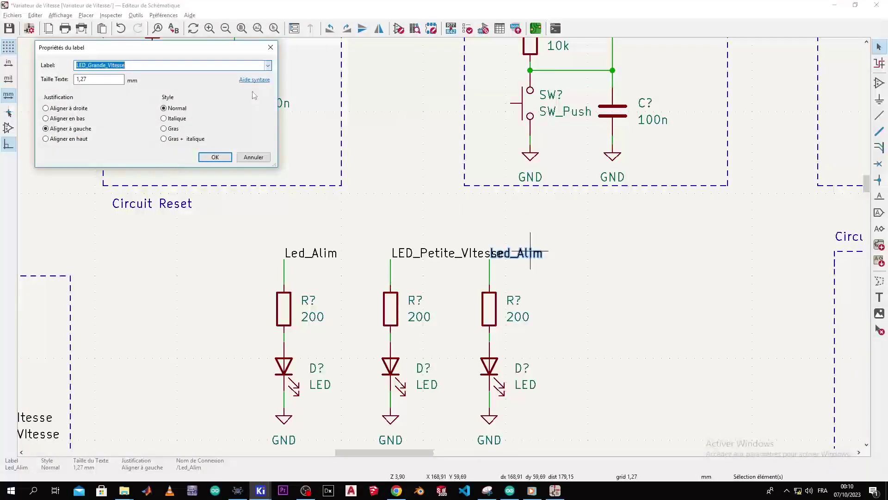
left_click(230, 157)
Step: Move the complete LED_Petite_VItesse circuit to the right of the LED_Grande_VItesse circuit so their labels do not overlap
left_click_drag(616, 228, 481, 445)
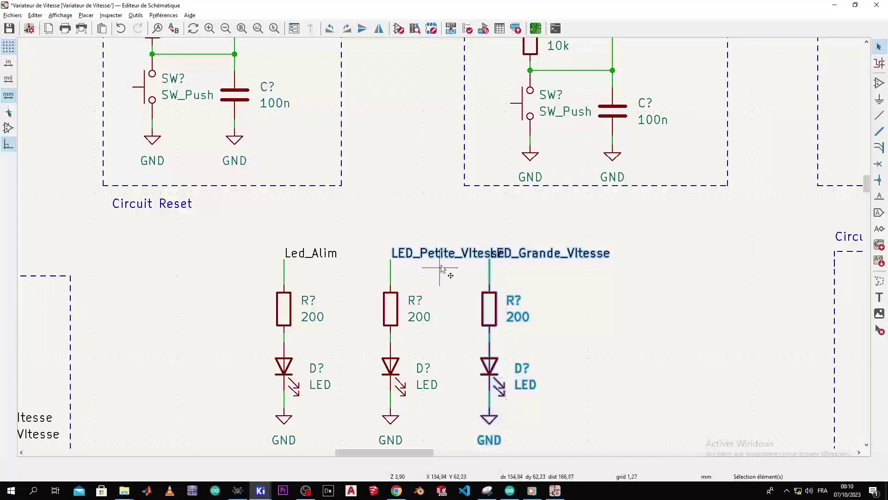
left_click(370, 223)
left_click_drag(370, 223, 439, 421)
scroll(435, 403, "down", 5)
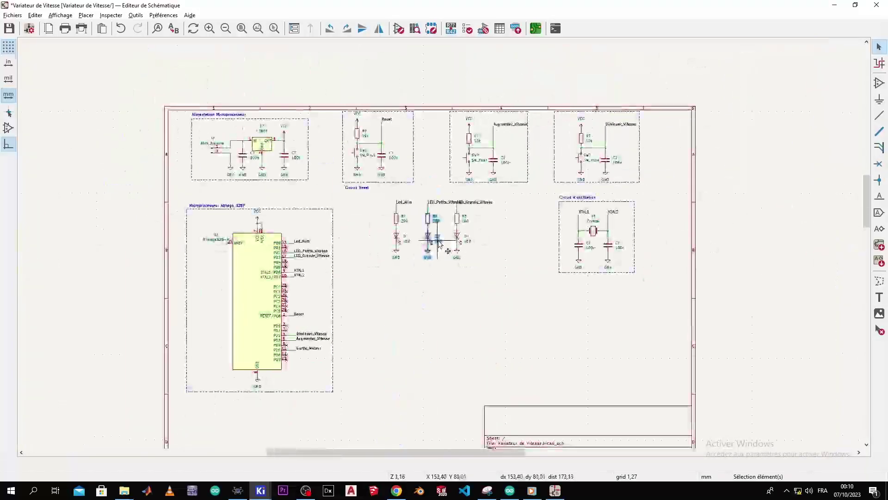
scroll(439, 237, "up", 3)
left_click_drag(439, 236, 601, 236)
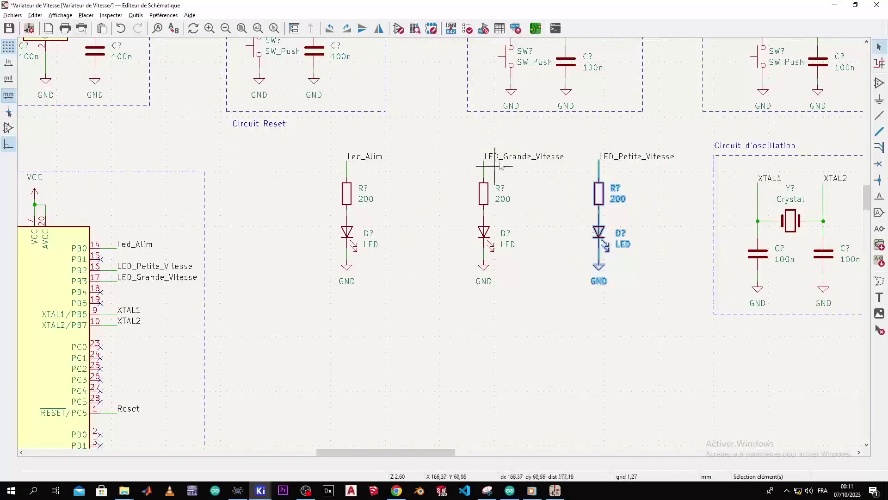
Step: Shift the LED_Grande_VItesse and LED_Petite_VItesse circuits slightly left to space the three LED circuits evenly
left_click_drag(563, 137, 462, 279)
left_click_drag(476, 237, 469, 214)
left_click(470, 214)
left_click_drag(634, 134, 583, 280)
left_click_drag(600, 210, 589, 216)
left_click(590, 217)
left_click(631, 231)
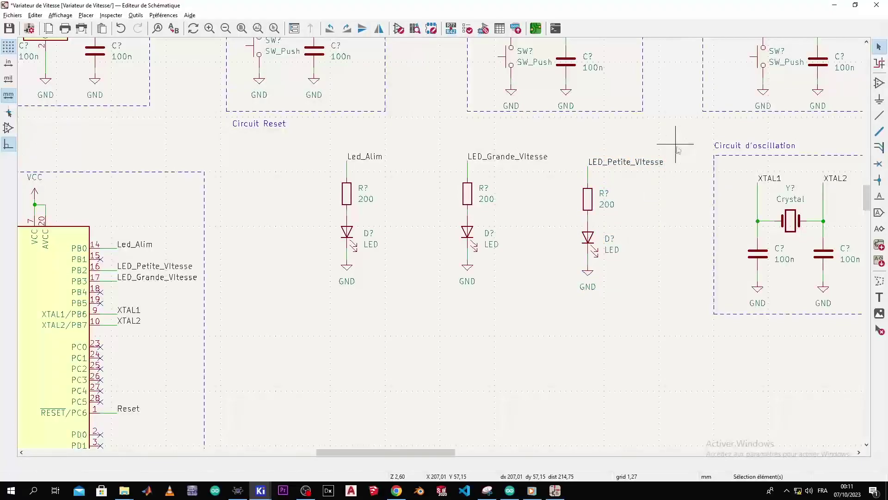
Step: Draw a closed rectangular dashed frame around the three LED circuits with graphic lines
left_click(879, 281)
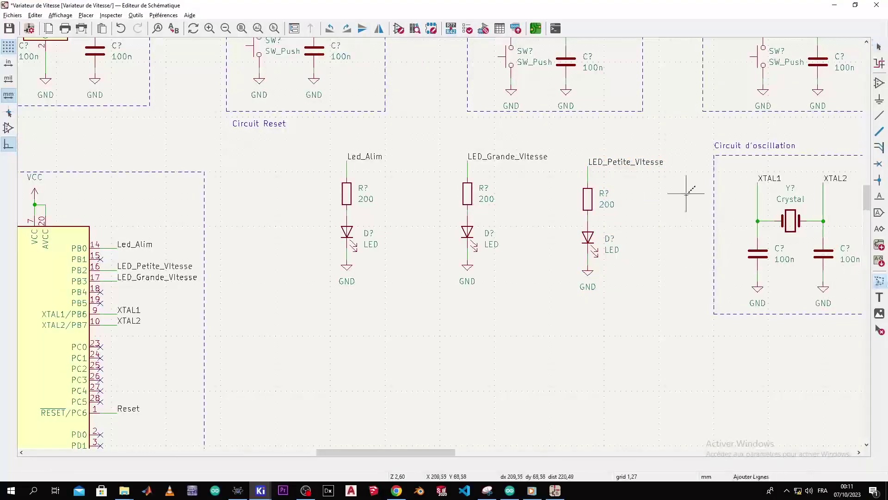
left_click(675, 138)
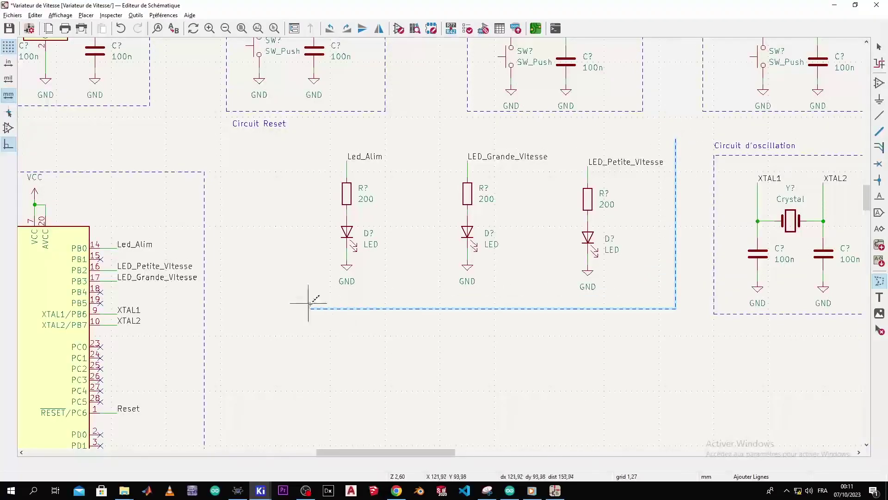
left_click(308, 286)
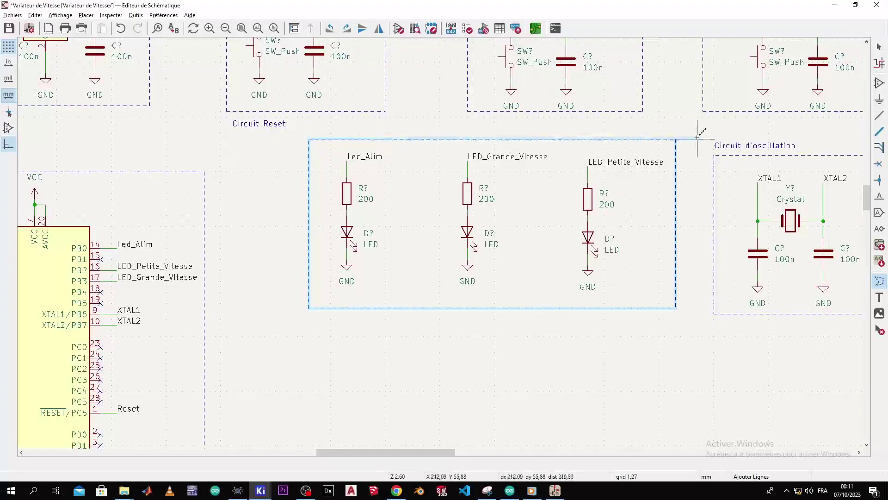
double_click(675, 139)
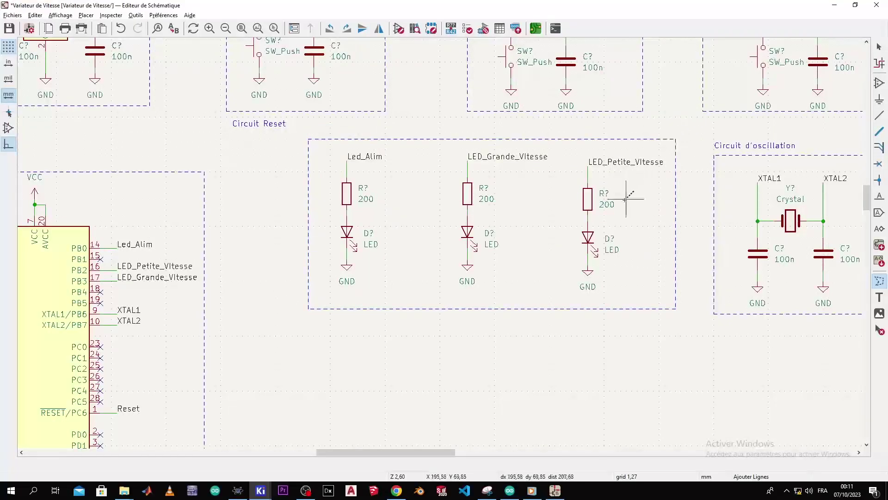
Step: Place the text "Signalisation Visuelle" centrally above the frame of the LED circuits
key("t")
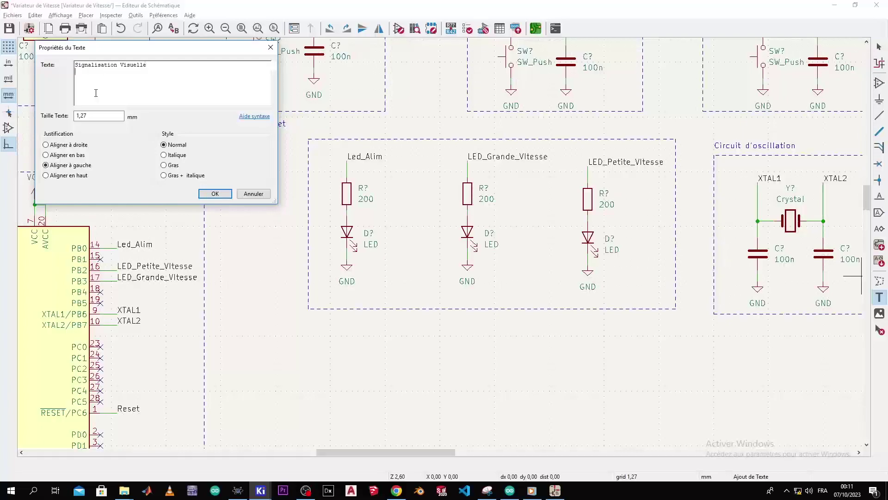
left_click(215, 193)
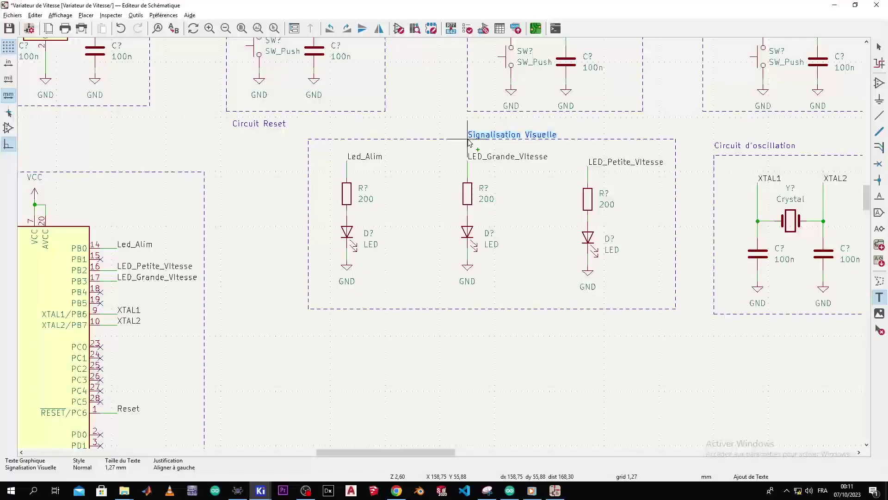
left_click(467, 138)
left_click(517, 265)
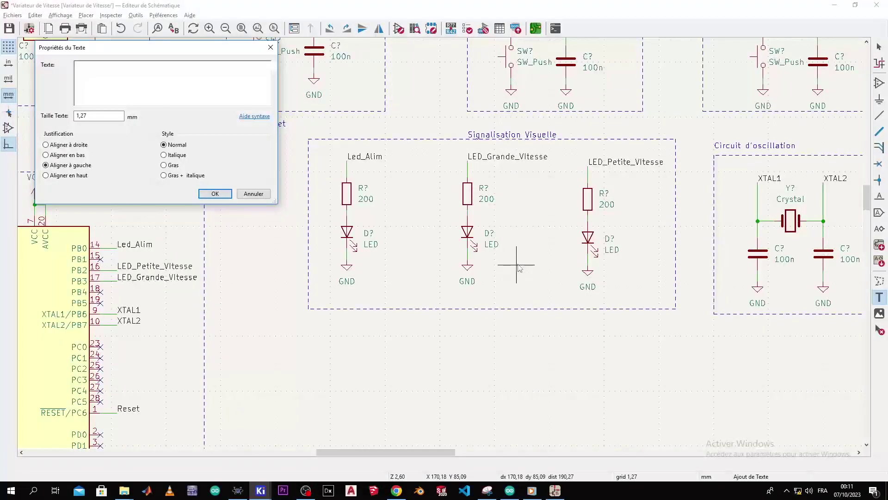
key("Escape")
Step: Move the whole framed LED block with its title slightly down and left, clear of the circuits above
scroll(330, 107, "down", 3)
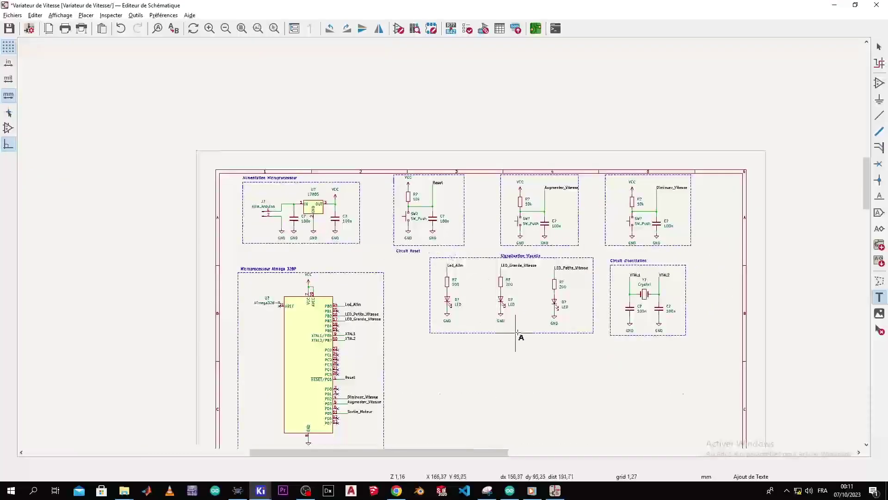
scroll(477, 287, "down", 2)
scroll(445, 245, "up", 5)
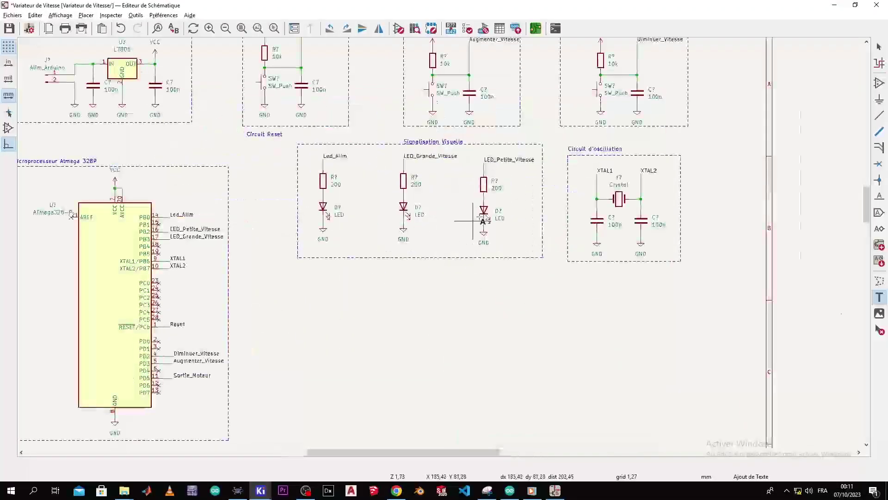
left_click(540, 170)
key("Escape")
key("Escape")
left_click_drag(558, 142, 275, 273)
left_click_drag(410, 181, 393, 192)
left_click(402, 309)
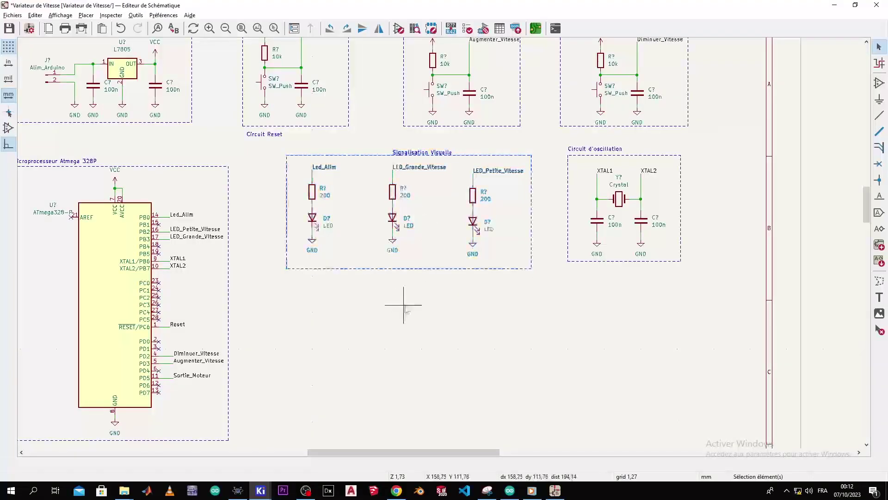
Step: Examine the motor circuit with its two IRF540 transistors and battery in the Proteus schematic, and return to KiCad
scroll(439, 245, "down", 2)
scroll(415, 279, "up", 2)
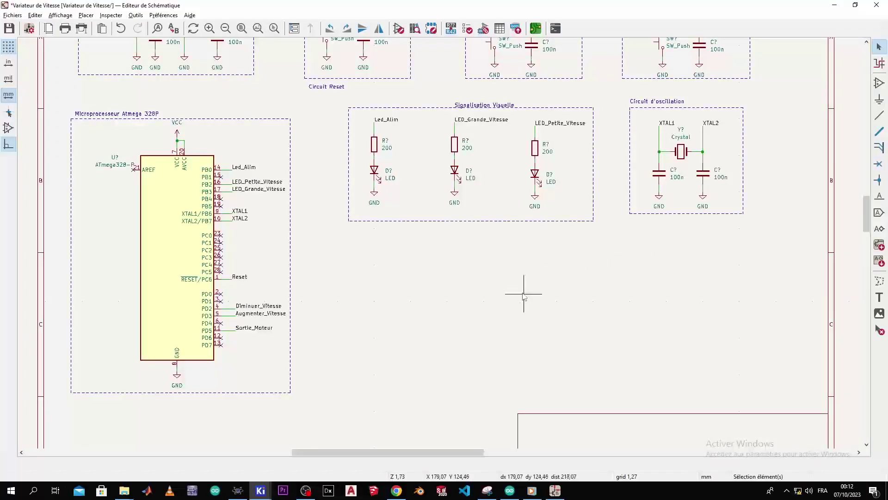
key("alt+Tab")
scroll(684, 193, "down", 2)
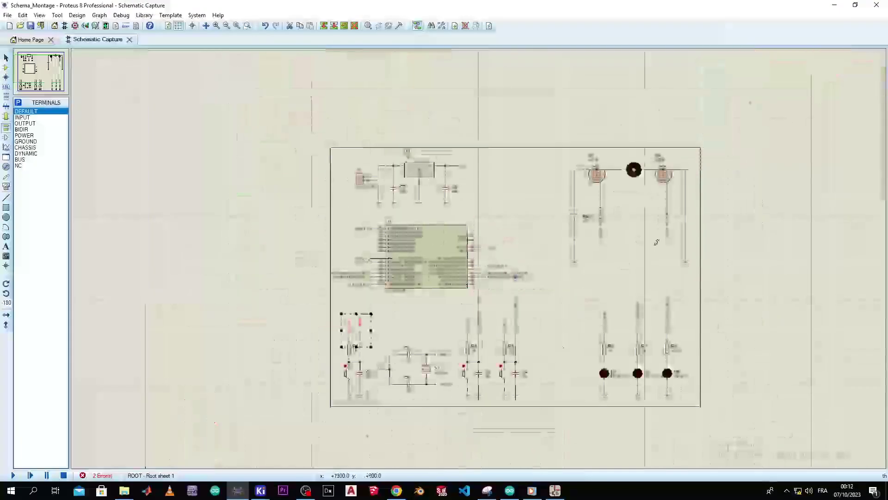
scroll(658, 242, "up", 2)
middle_click_drag(394, 218, 472, 317)
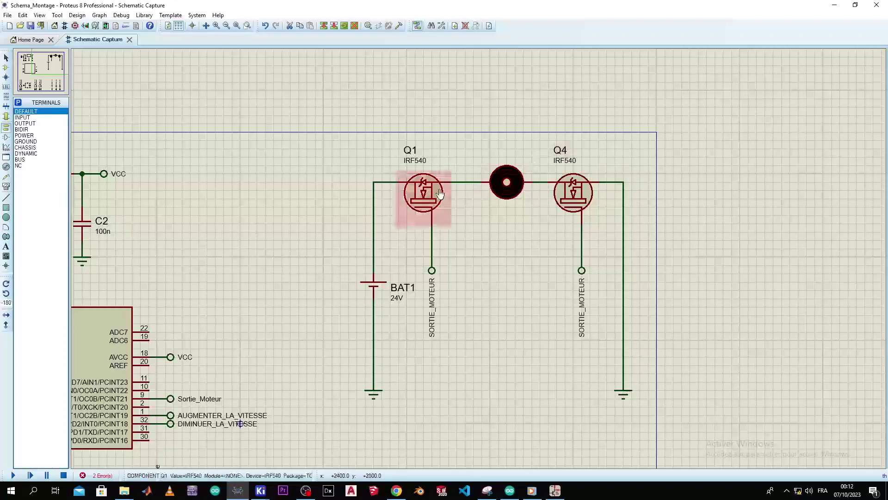
left_click(424, 192)
left_click(576, 190)
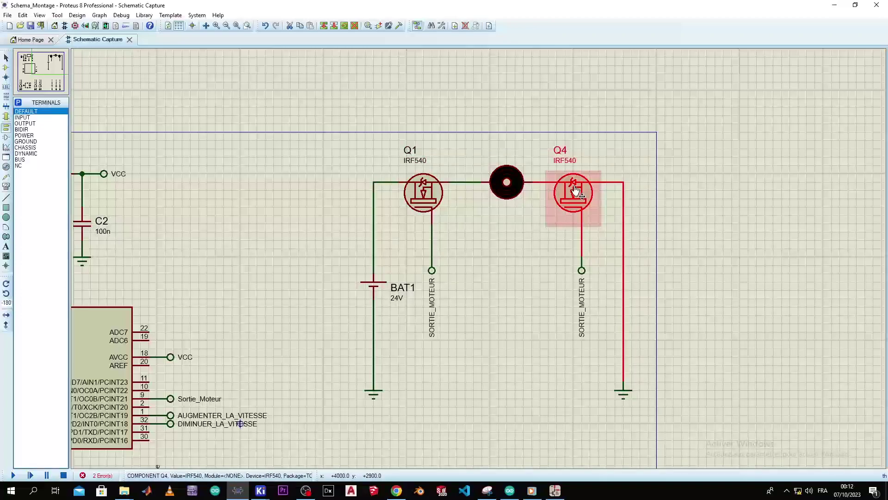
key("alt+Tab")
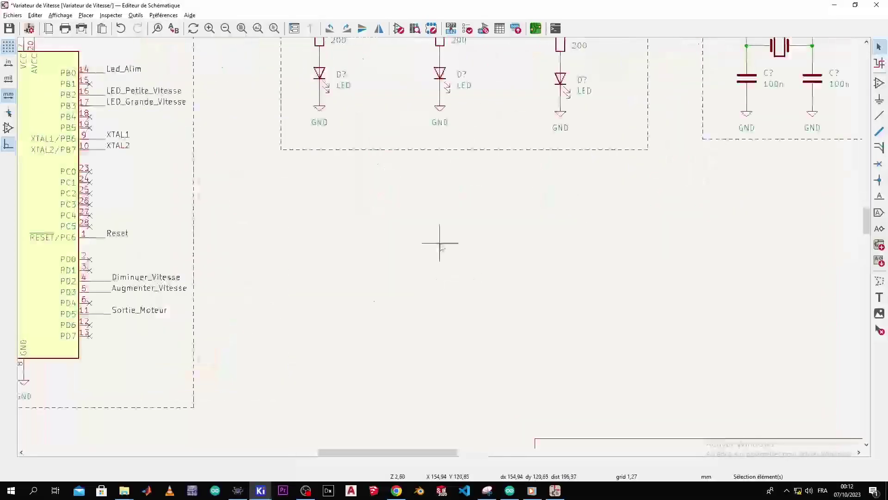
Step: Place a Conn_01x02_Pin connector in the free area below the LED frame
left_click(878, 84)
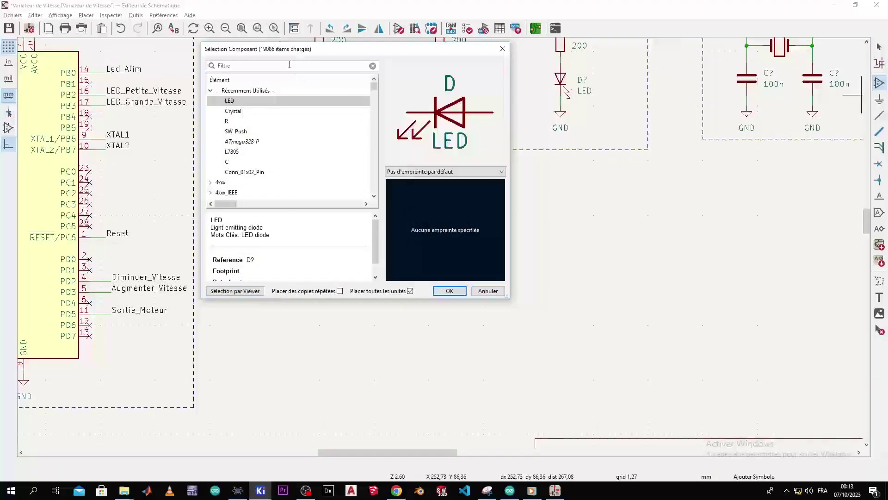
type("CONN")
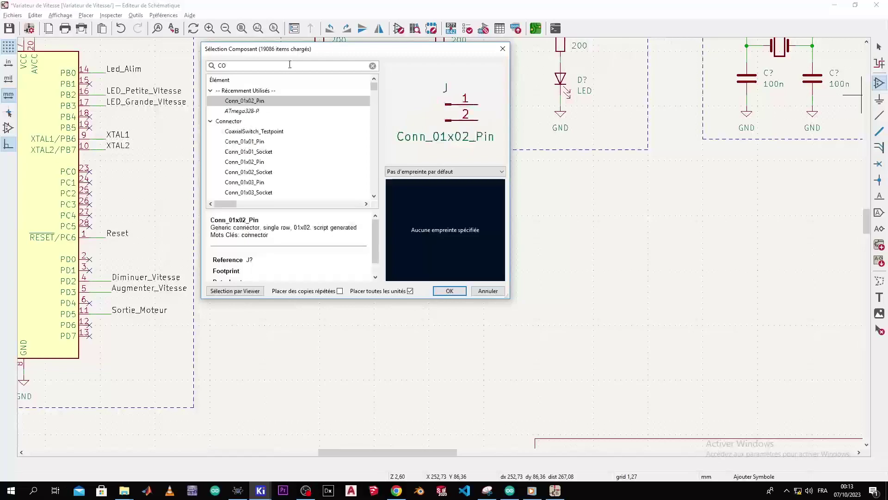
double_click(273, 101)
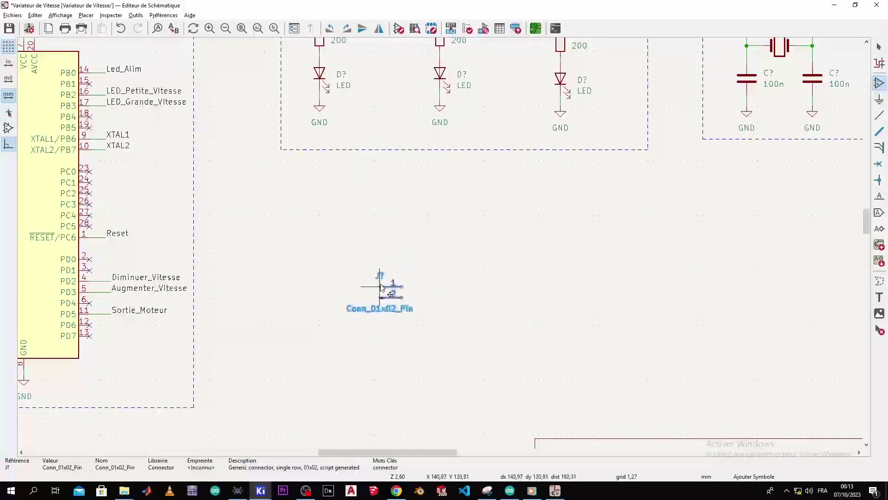
left_click(379, 286)
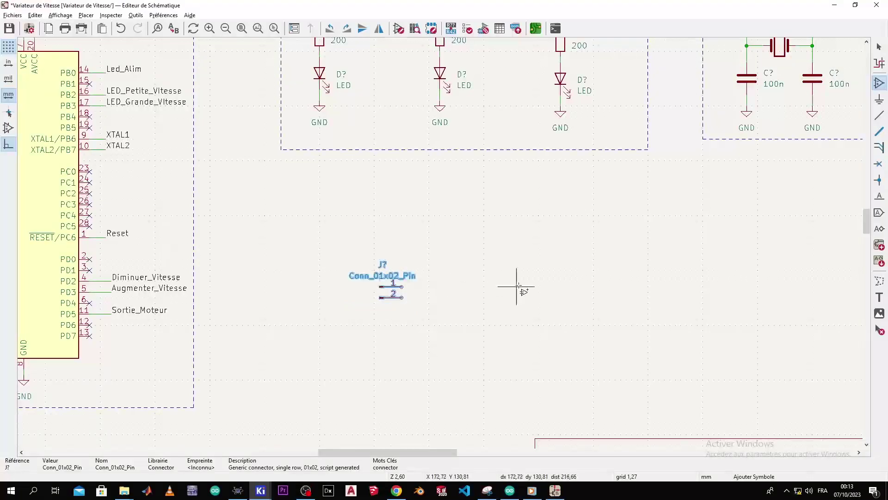
Step: Place a second Conn_01x02_Pin above and to the right of the first, rotated counterclockwise so its pins stand vertically
left_click(519, 219)
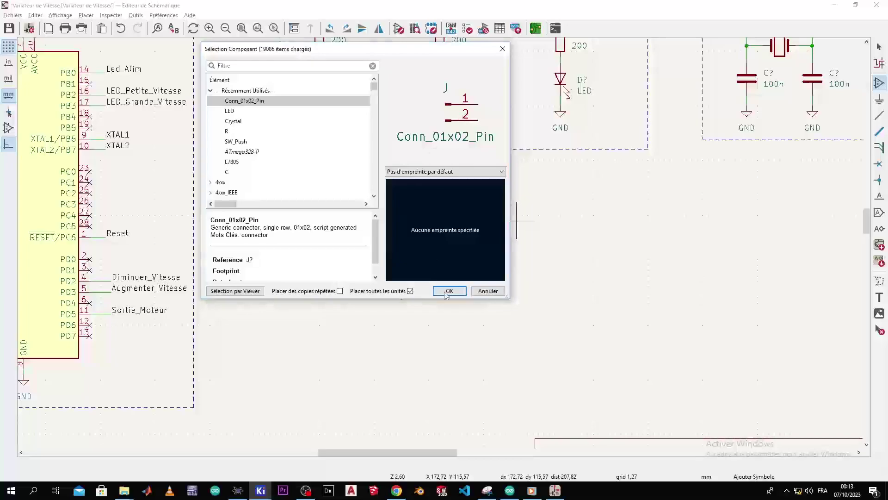
left_click(448, 291)
right_click(534, 200)
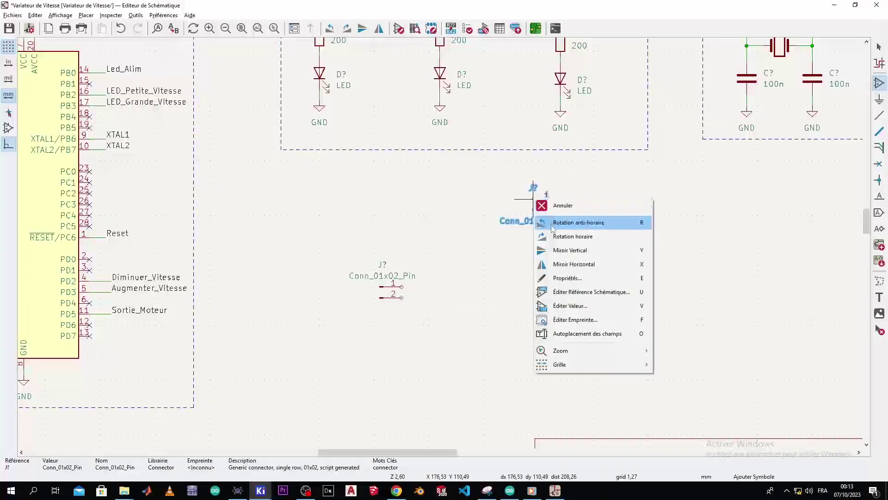
left_click(579, 222)
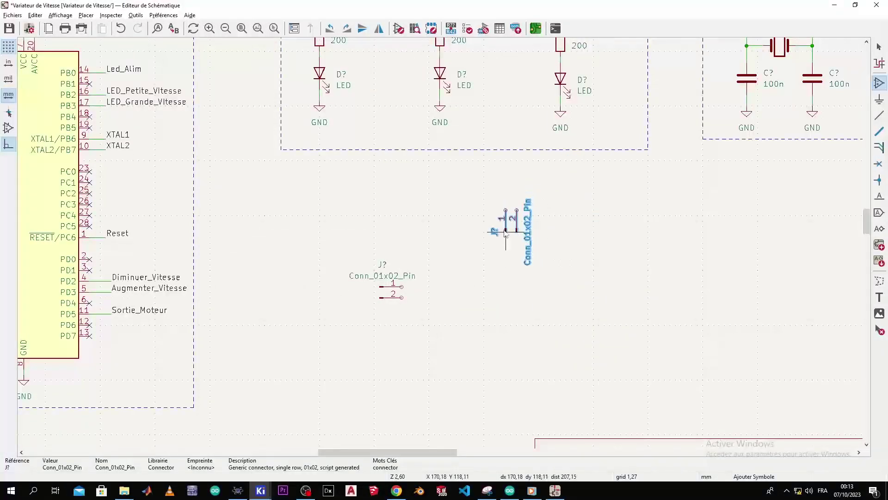
left_click(539, 238)
Step: Set the value of the vertical connector to "Moteur" and of the horizontal connector to "Alim_Moteur"
double_click(544, 229)
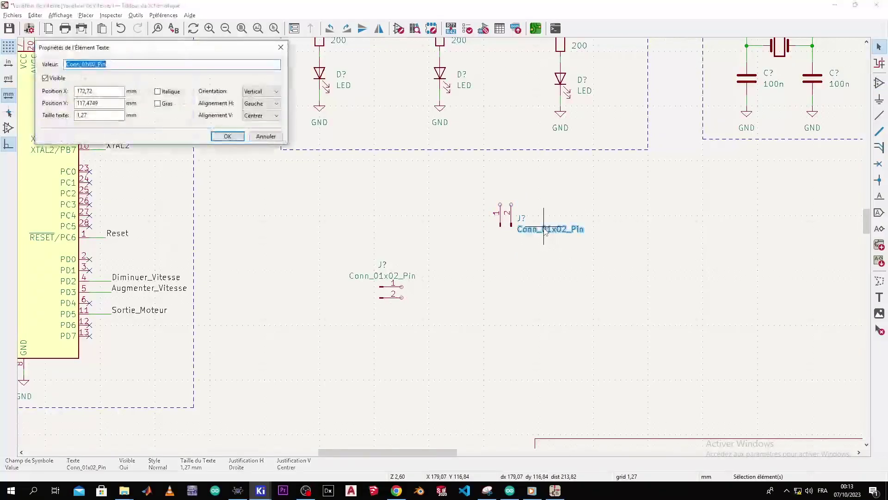
type("m")
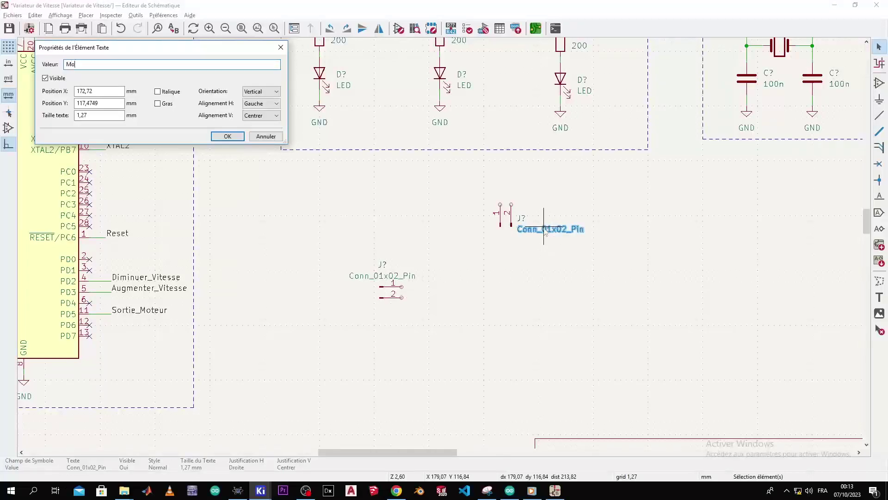
key("Return")
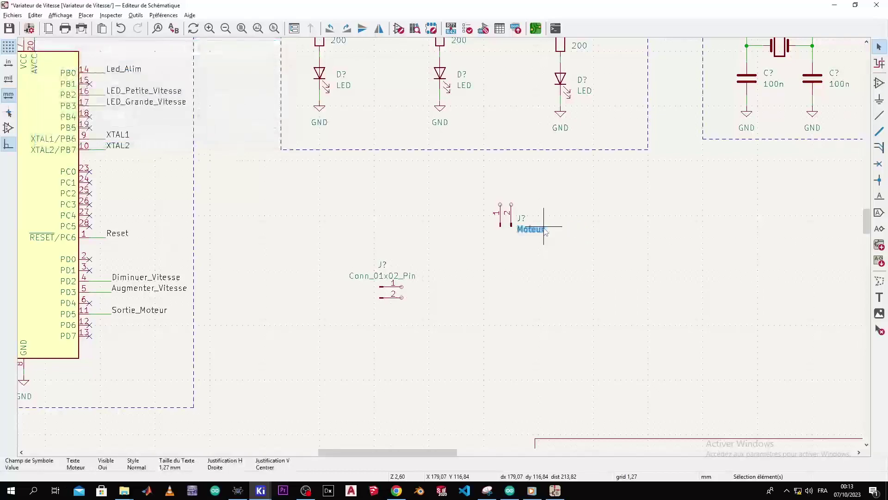
double_click(363, 277)
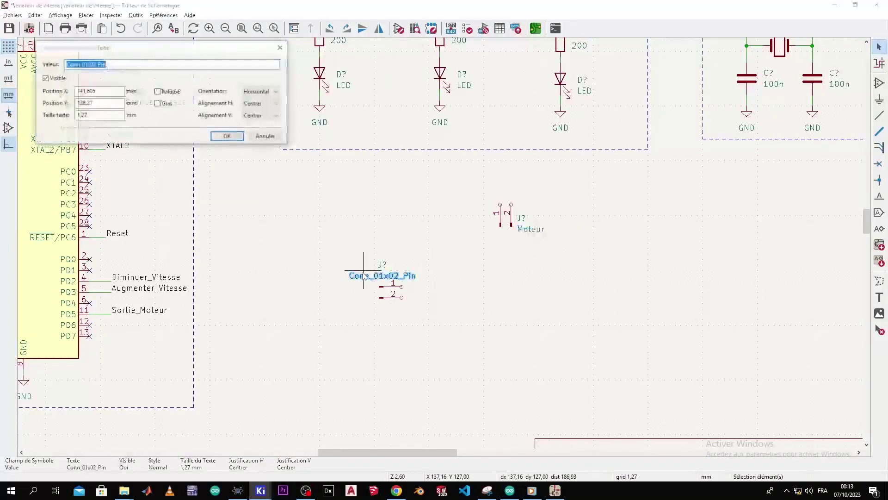
type("Alim_Moteur")
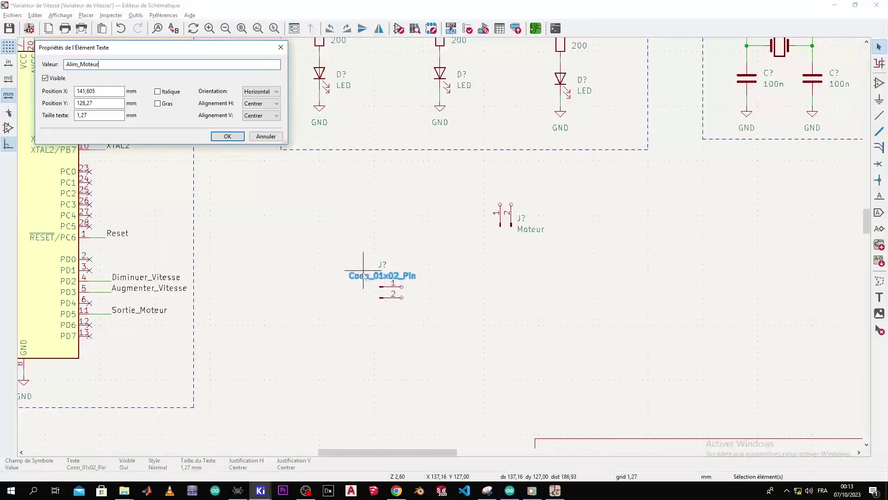
key("Return")
left_click(432, 234)
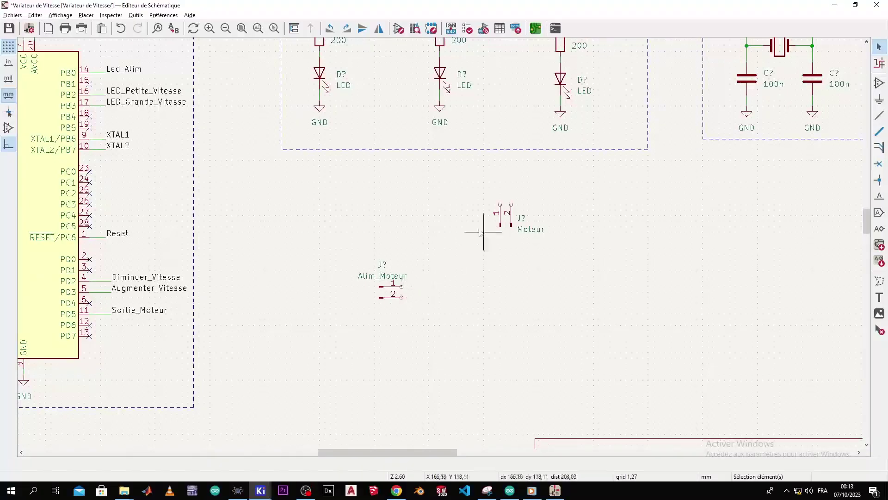
Step: Place an IRF540N transistor between the Alim_Moteur and Moteur connectors, rotated counterclockwise so its gate points down
left_click(880, 82)
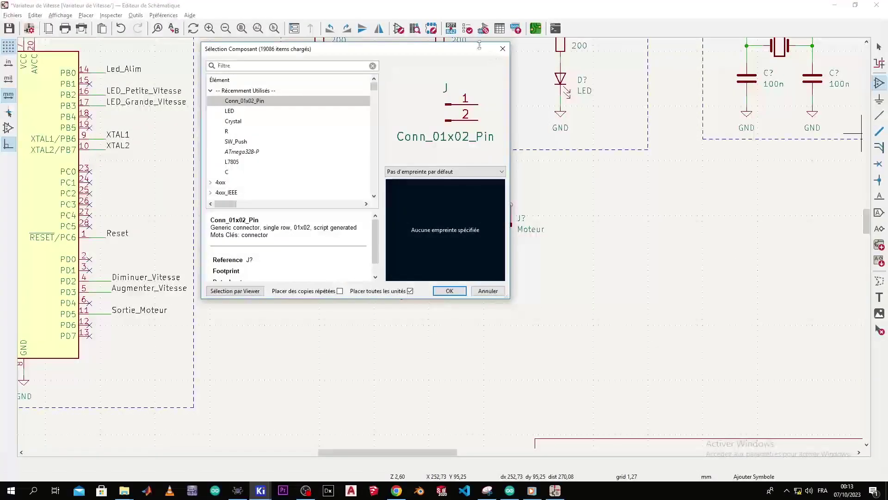
left_click_drag(480, 51, 565, 130)
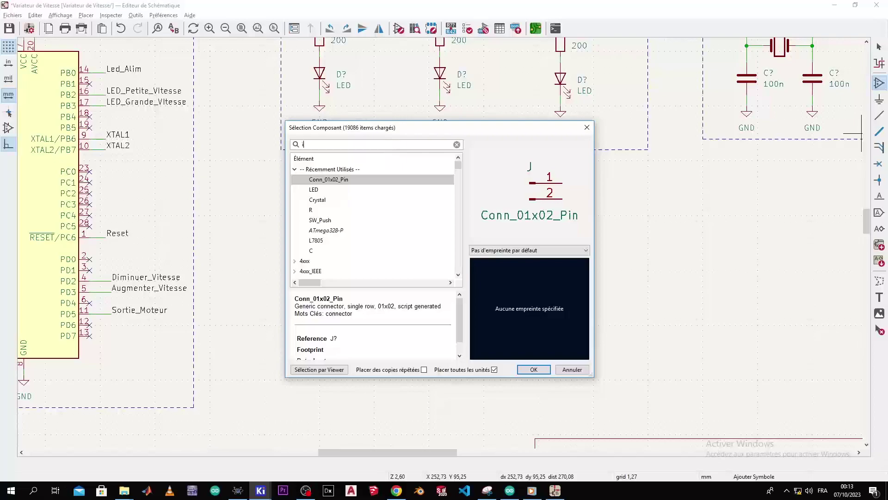
type("rf")
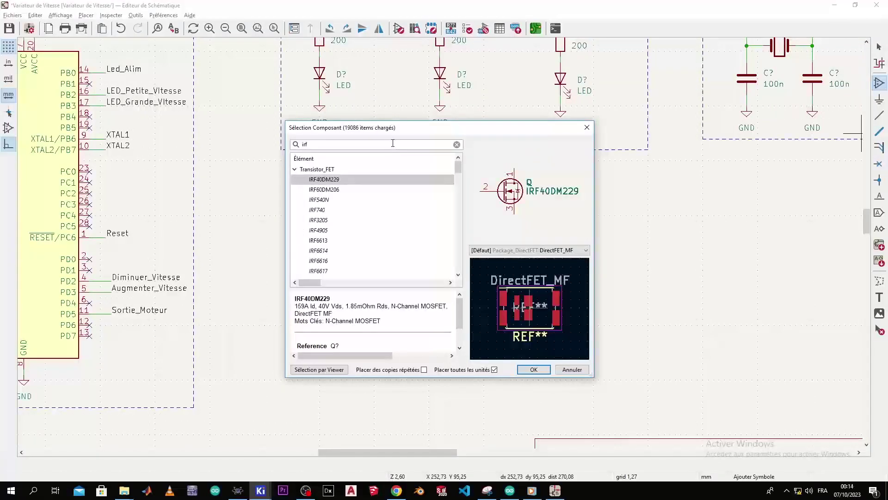
type("54")
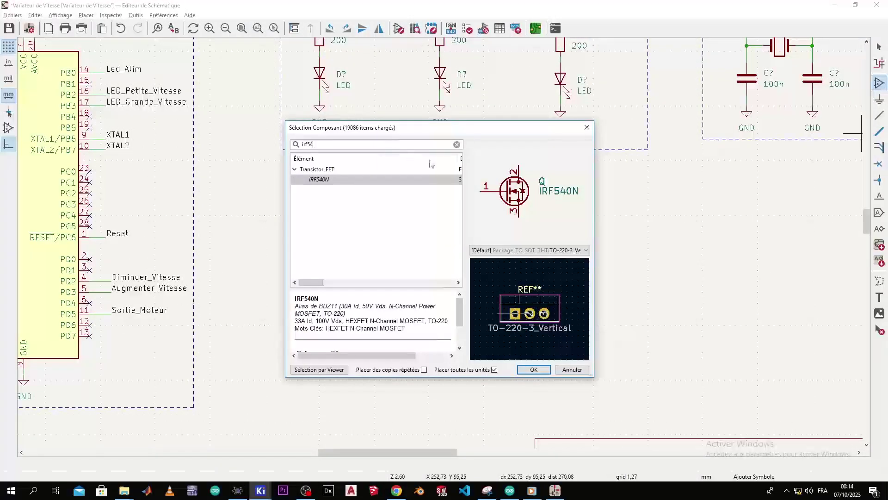
key("Return")
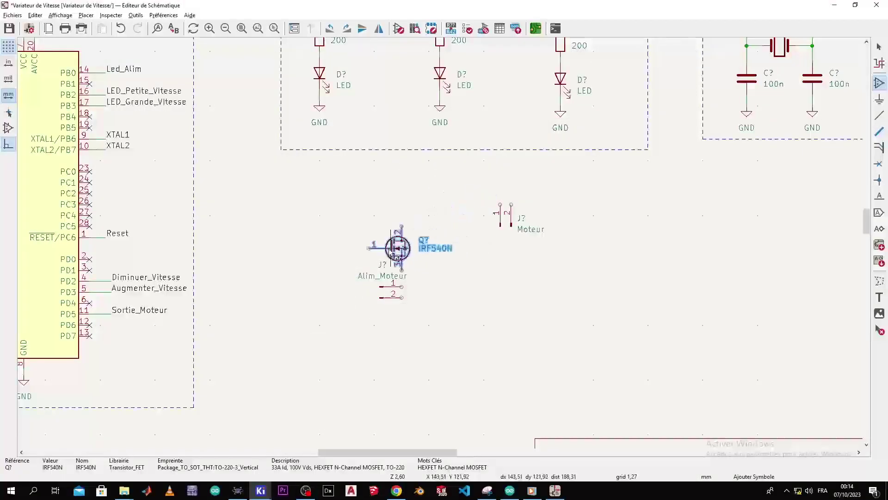
scroll(397, 252, "up", 3)
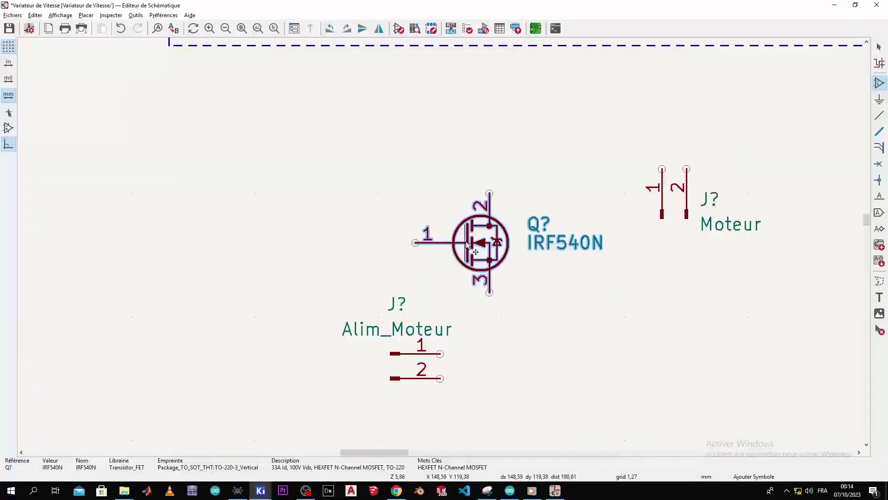
right_click(498, 244)
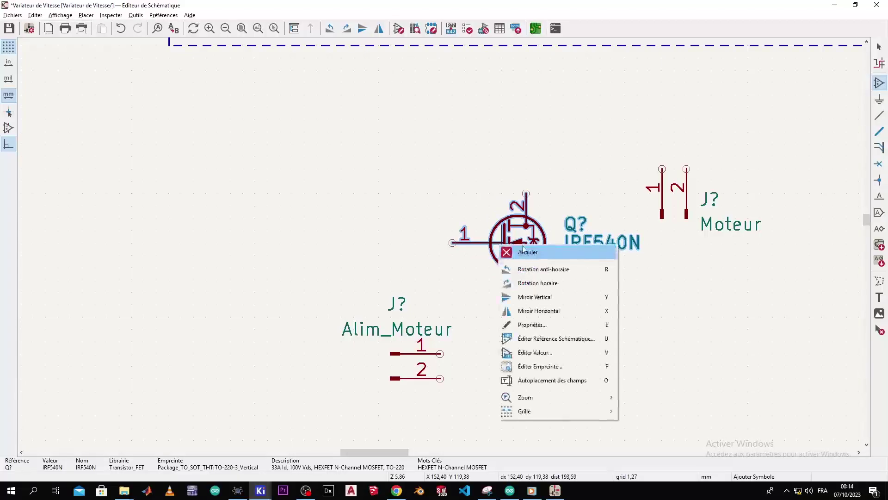
left_click(533, 269)
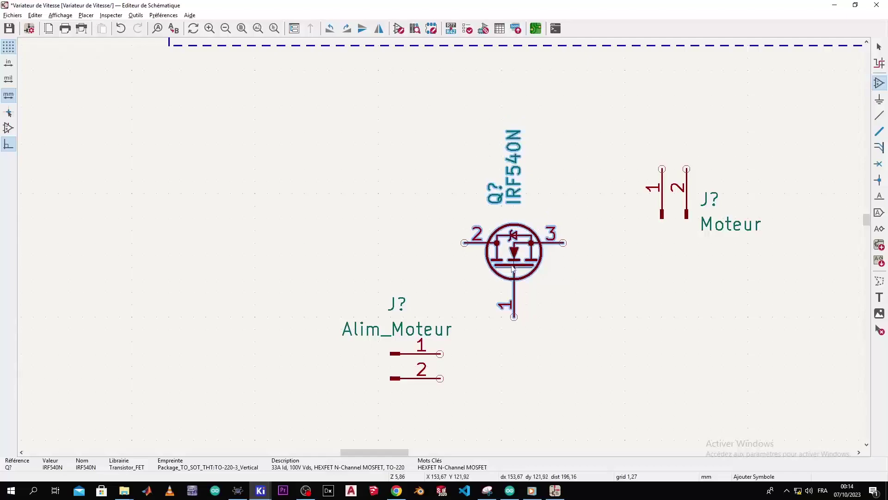
left_click(510, 276)
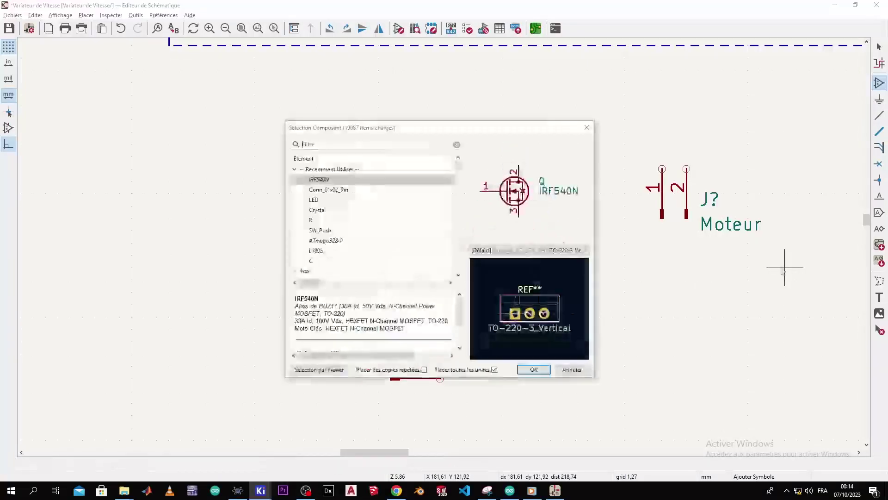
Step: Place a second IRF540N to the right of the Moteur connector, rotated counterclockwise and level with the first transistor
left_click(532, 369)
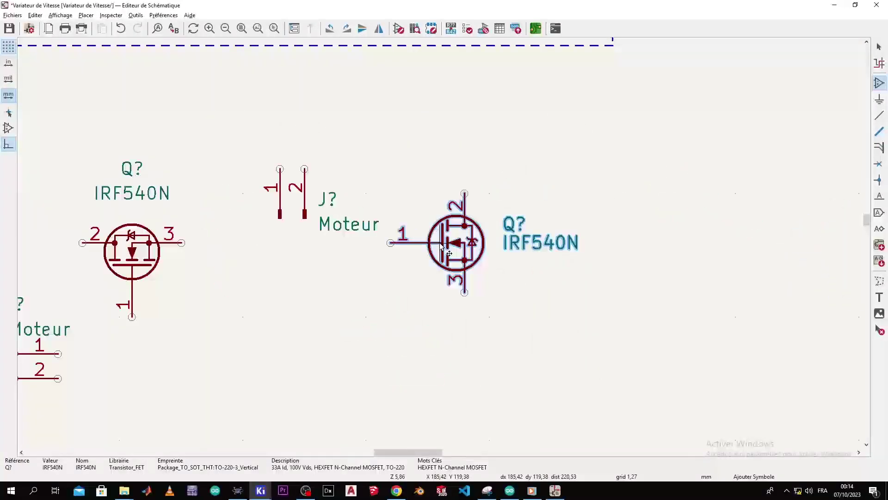
right_click(440, 242)
left_click(471, 269)
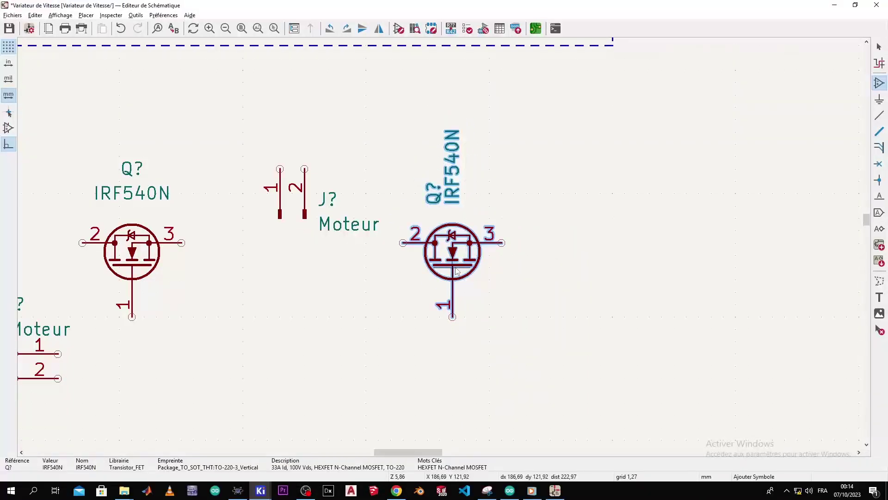
left_click(457, 271)
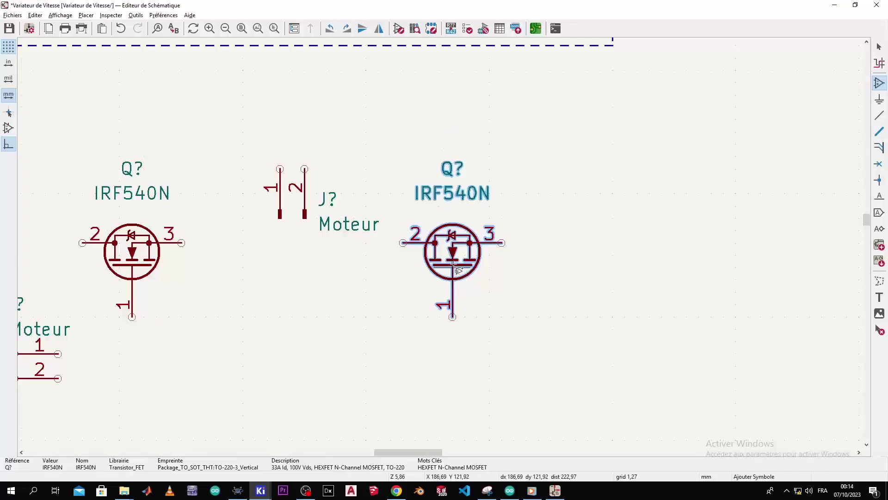
key("Escape")
scroll(440, 242, "down", 2)
scroll(426, 242, "up", 2)
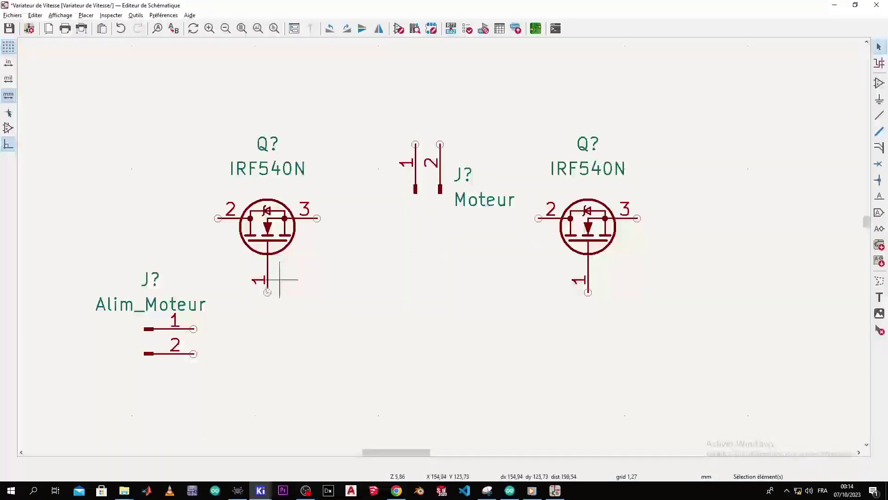
Step: Move the Alim_Moteur connector slightly left and wire its pin 1 to pin 2 of the left IRF540N
left_click_drag(222, 281, 121, 393)
key("m")
left_click(100, 336)
left_click(170, 324)
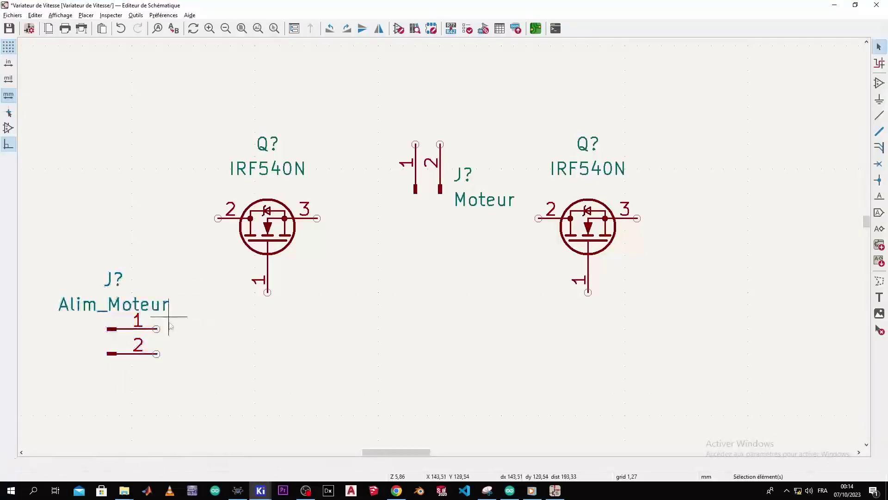
left_click(156, 328)
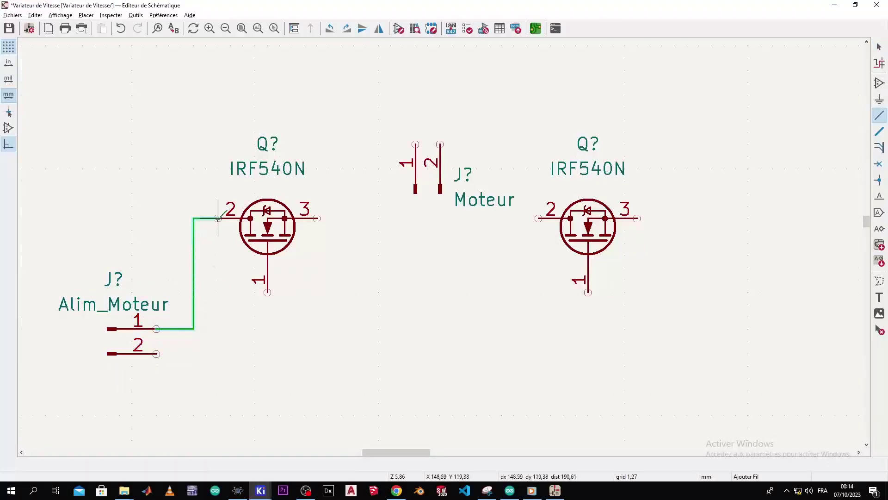
left_click(218, 218)
left_click(317, 218)
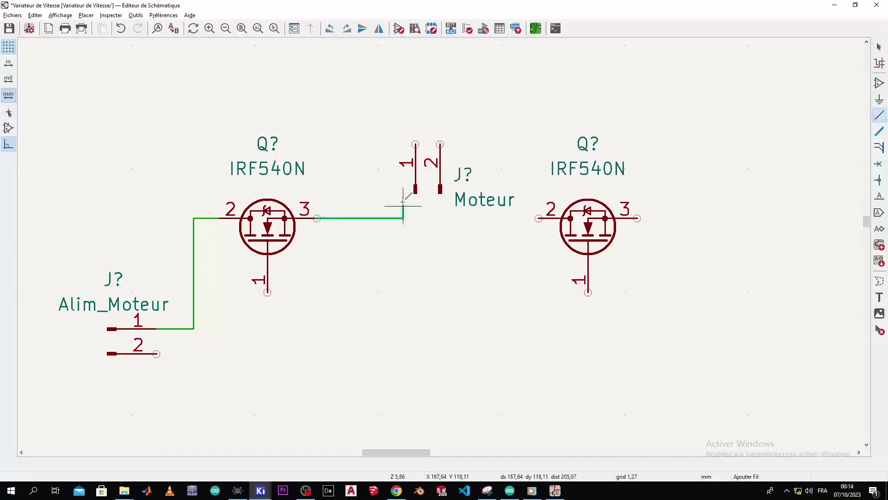
key("Escape")
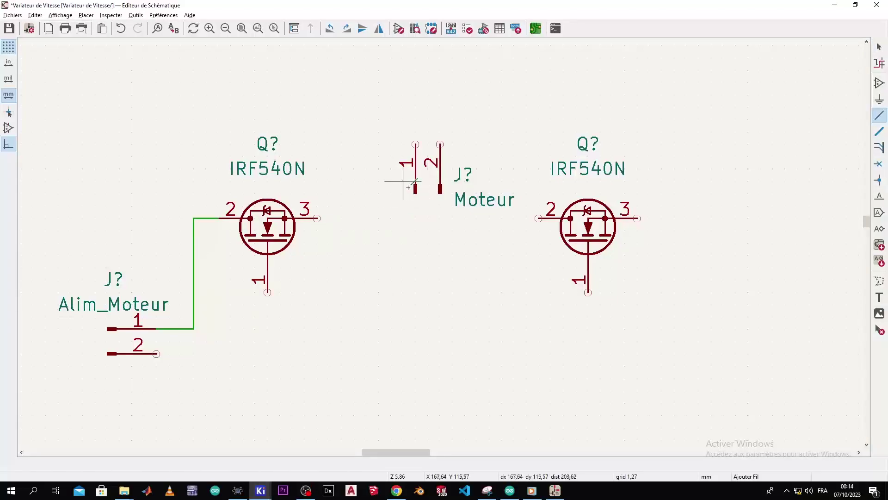
key("Escape")
Step: Rotate the Moteur connector by 180° so its pins point down, and move it slightly up between the two transistors
left_click(415, 191)
right_click(415, 192)
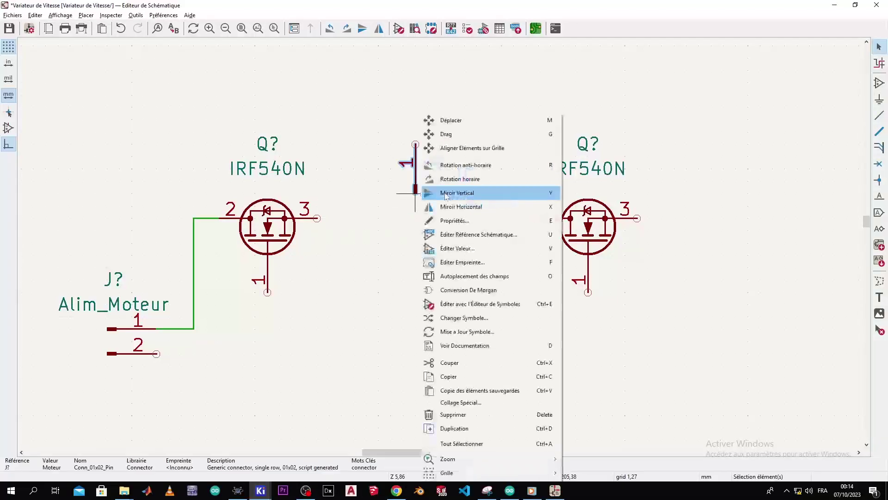
left_click(454, 165)
right_click(459, 172)
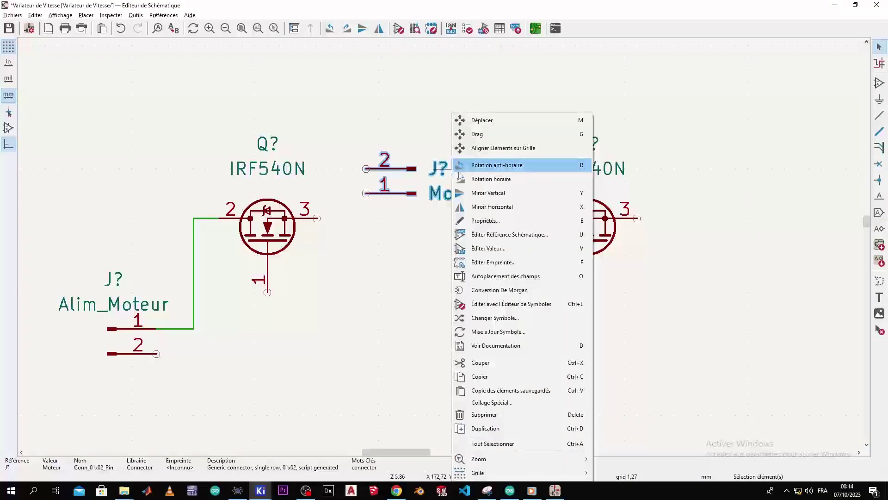
left_click(460, 166)
left_click_drag(417, 198, 428, 132)
Step: Wire Moteur pin 2 to pin 3 of the left IRF540N and Moteur pin 1 to pin 2 of the right IRF540N
left_click(403, 181)
left_click(316, 218)
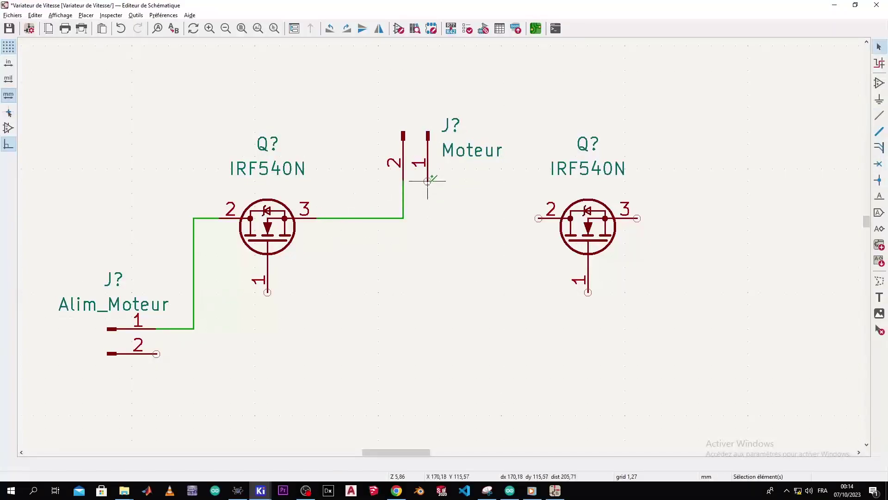
key("w")
left_click(538, 218)
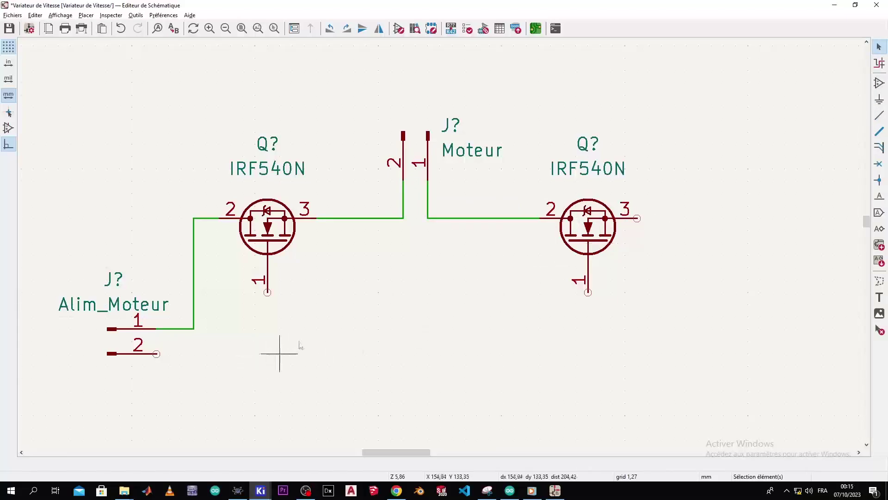
scroll(279, 363, "down", 1)
scroll(432, 251, "up", 1)
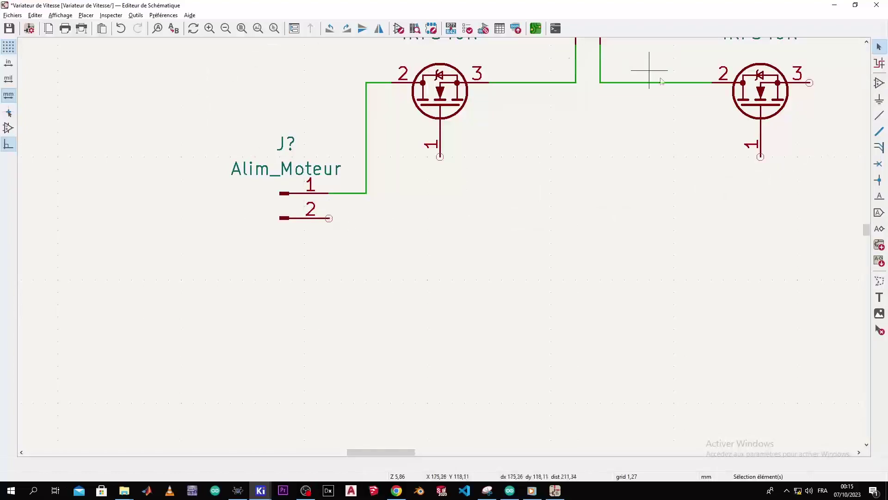
Step: Duplicate the middle LED's GND symbol twice, placing one copy below the Alim_Moteur connector and one directly below the right IRF540N
scroll(440, 53, "down", 2)
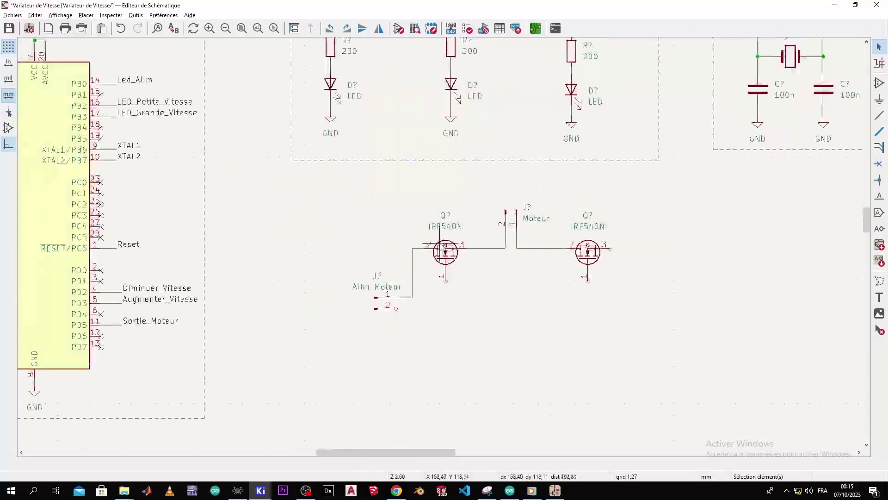
left_click(451, 124)
key("ctrl+d")
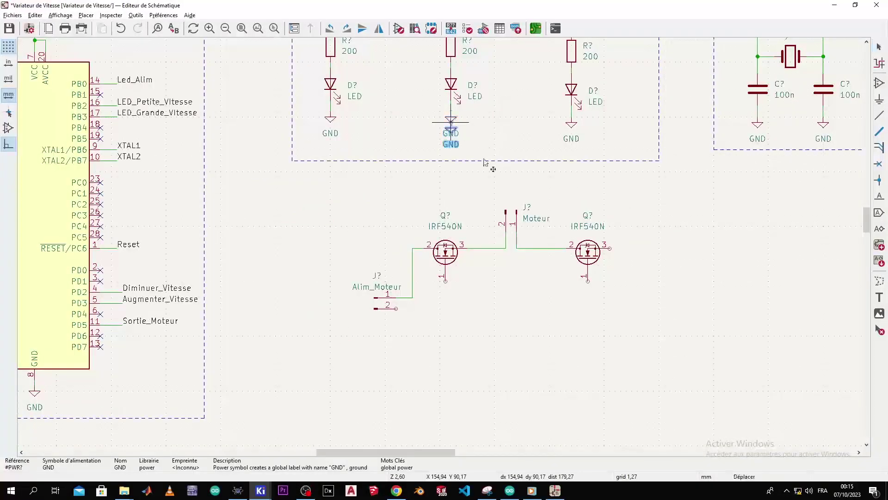
scroll(470, 323, "down", 1)
scroll(424, 244, "up", 2)
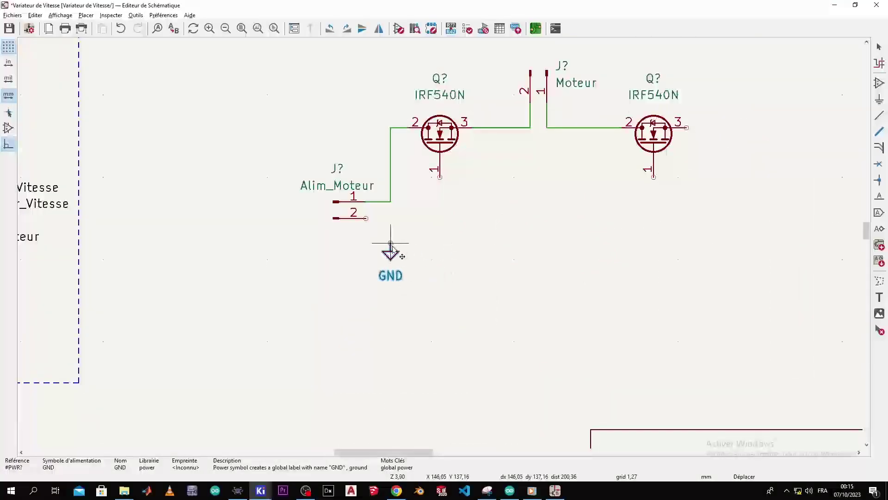
left_click(391, 260)
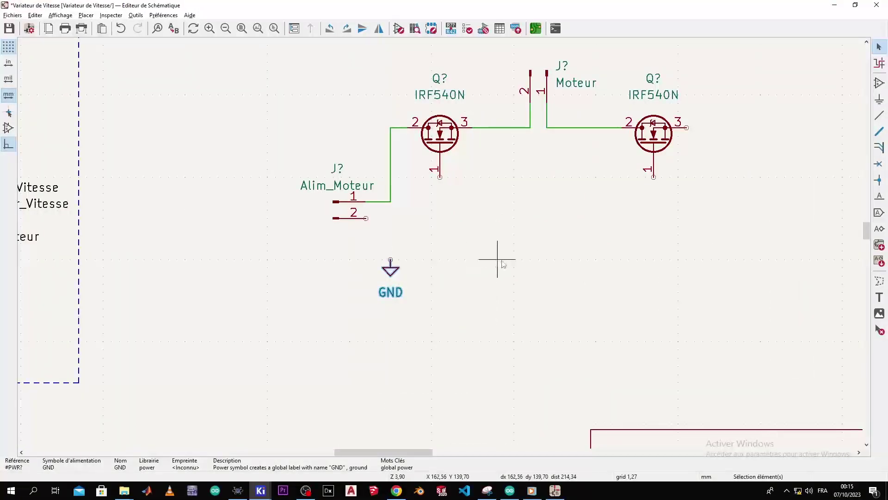
key("ctrl+d")
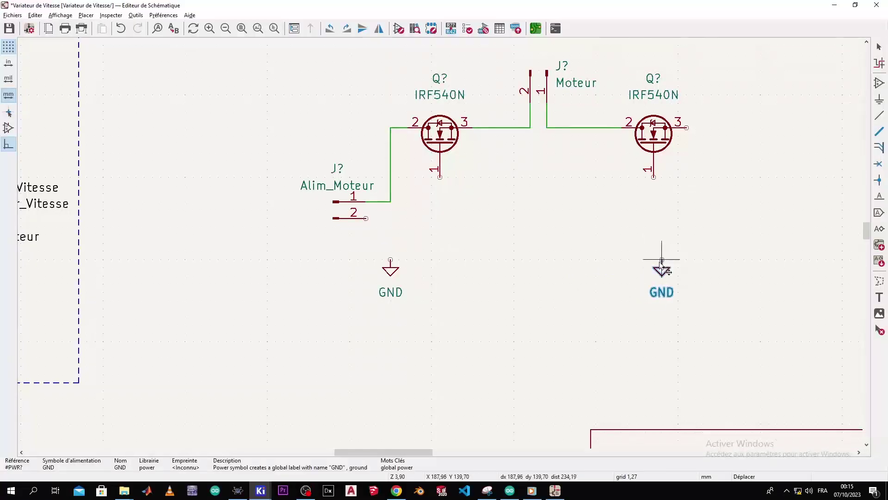
left_click(655, 262)
Step: Wire pin 2 of the Alim_Moteur connector to the GND symbol below it
scroll(440, 287, "up", 2)
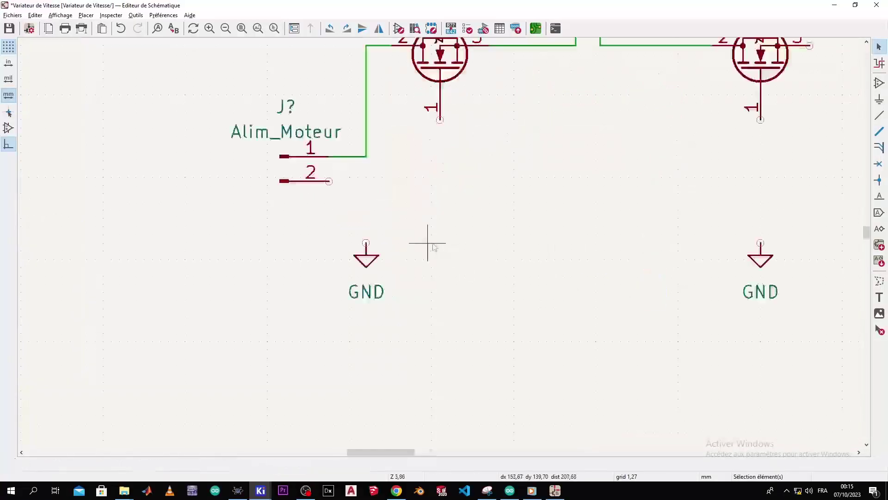
left_click(366, 243)
left_click(329, 181)
key("w")
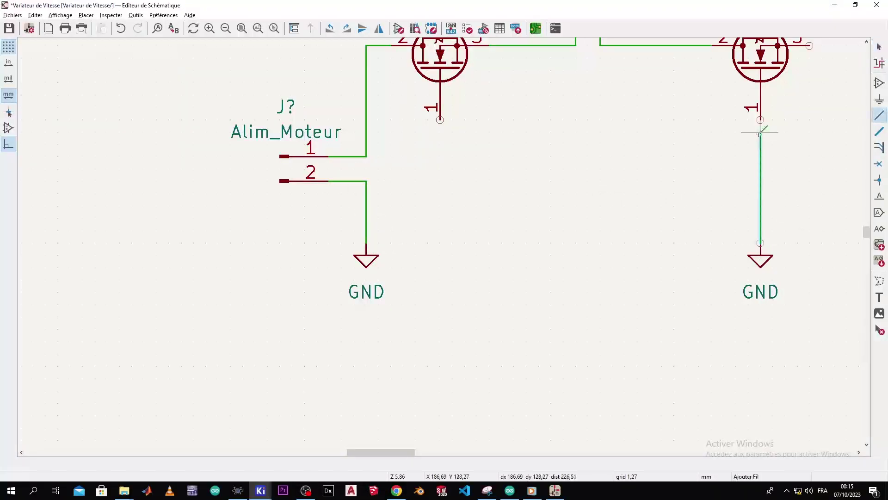
right_click(776, 241)
left_click(799, 246)
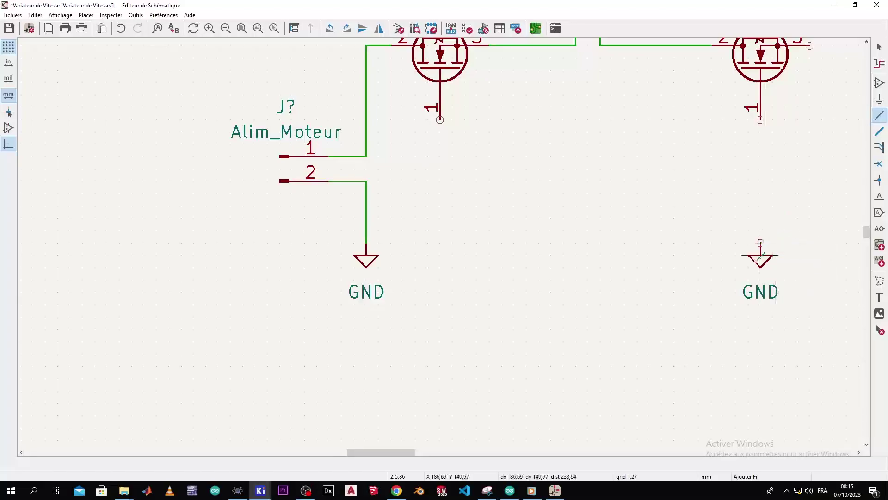
key("Escape")
double_click(759, 258)
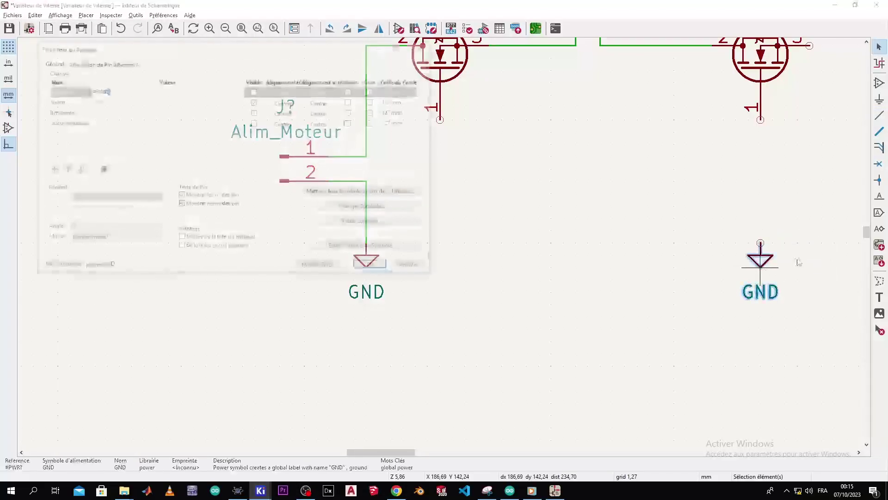
key("Escape")
Step: Move the right GND symbol directly below pin 3 of the right IRF540N and wire that pin to it
left_click_drag(763, 267, 810, 243)
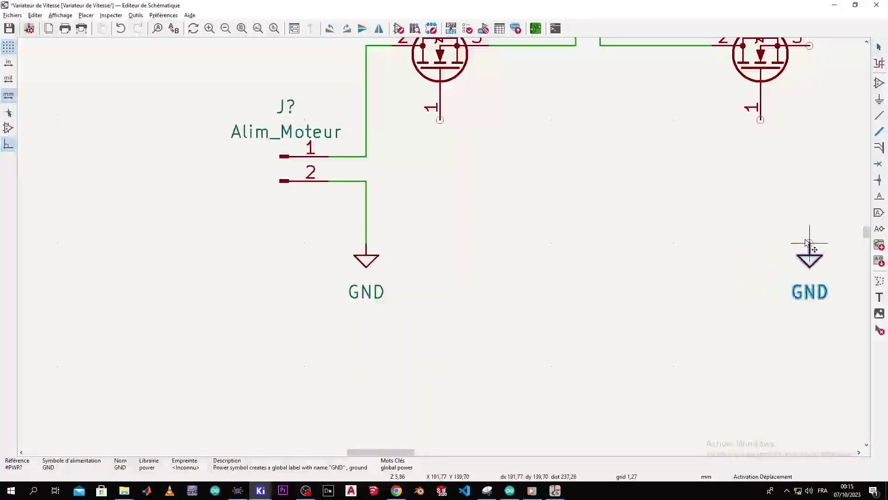
left_click(810, 243)
scroll(810, 240, "down", 3)
scroll(440, 242, "up", 3)
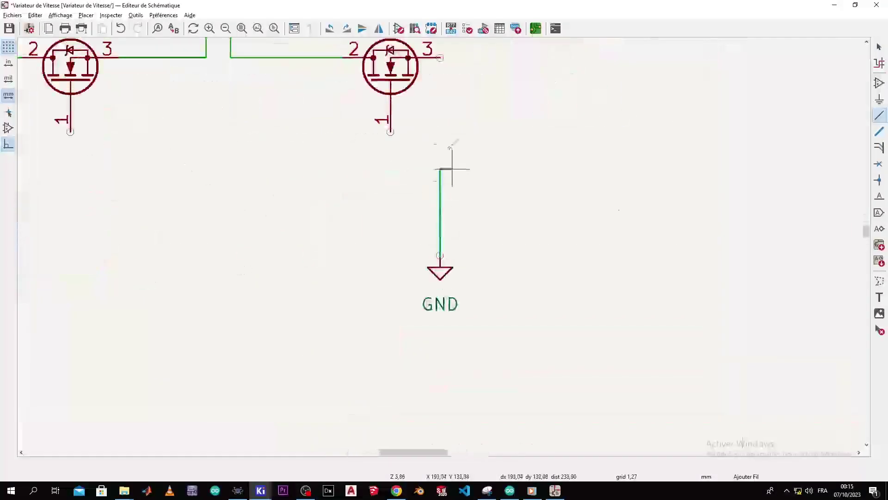
key("Escape")
left_click(440, 58)
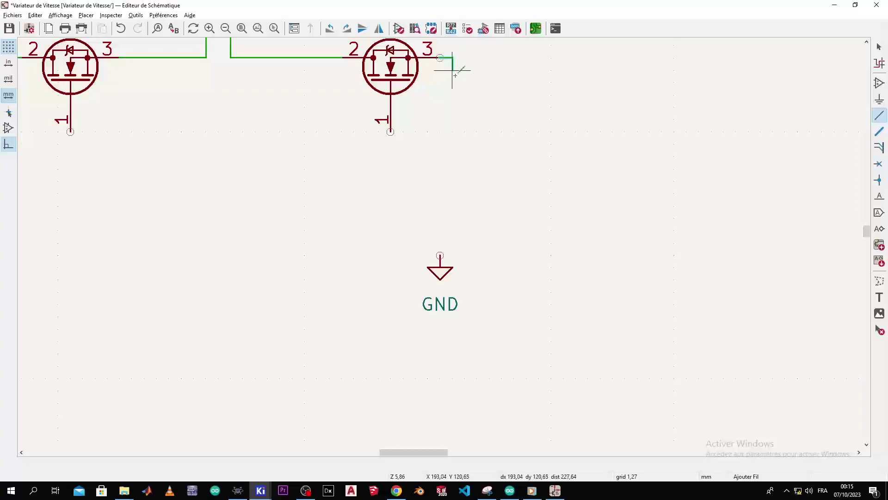
left_click(440, 255)
Step: Shift the GND symbol under the right IRF540N slightly to the right together with its wire to pin 3
key("Escape")
left_click(443, 276)
left_click_drag(443, 276, 468, 276)
scroll(514, 196, "down", 2)
left_click(440, 244)
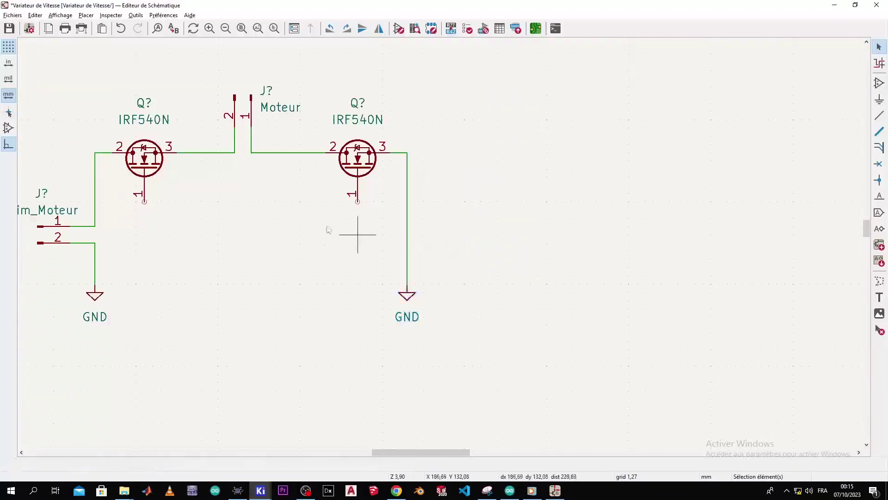
Step: Switch to the Proteus reference to examine the labels on both IRF540 gates, and return to the KiCad schematic
scroll(259, 226, "down", 2)
scroll(440, 244, "up", 2)
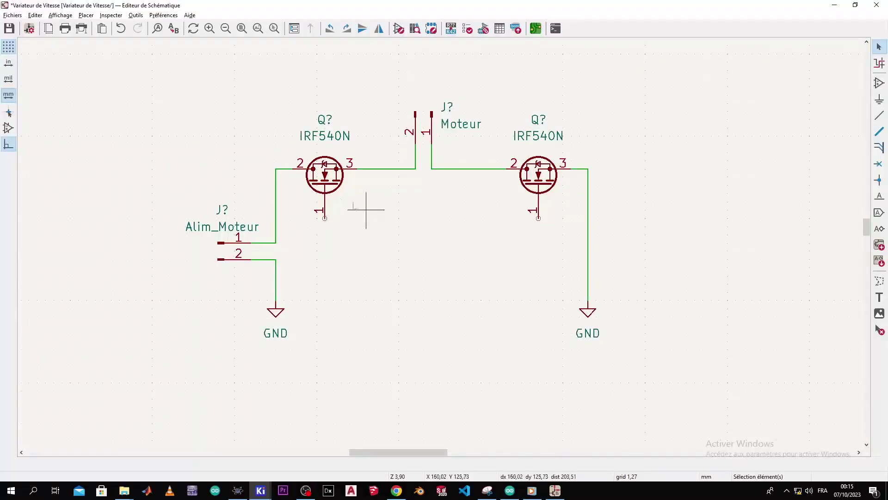
scroll(440, 244, "down", 1)
scroll(537, 240, "down", 2)
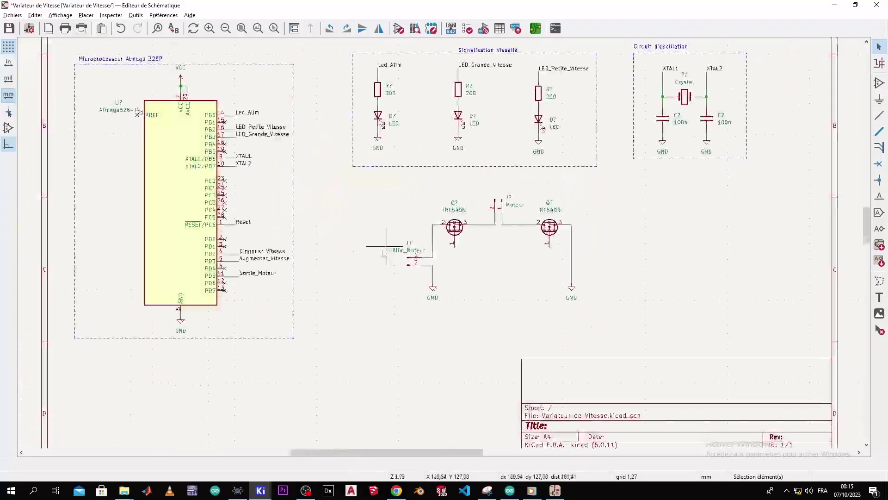
key("alt+Tab")
scroll(502, 197, "up", 2)
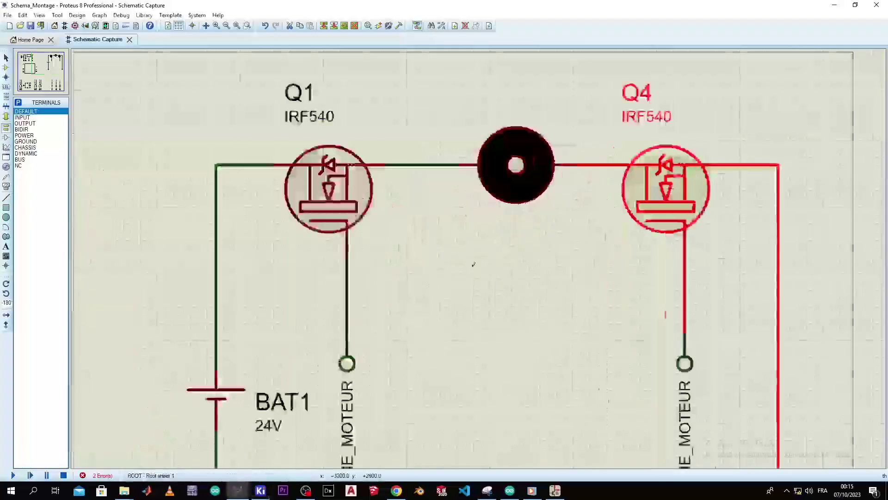
middle_click_drag(388, 350, 393, 222)
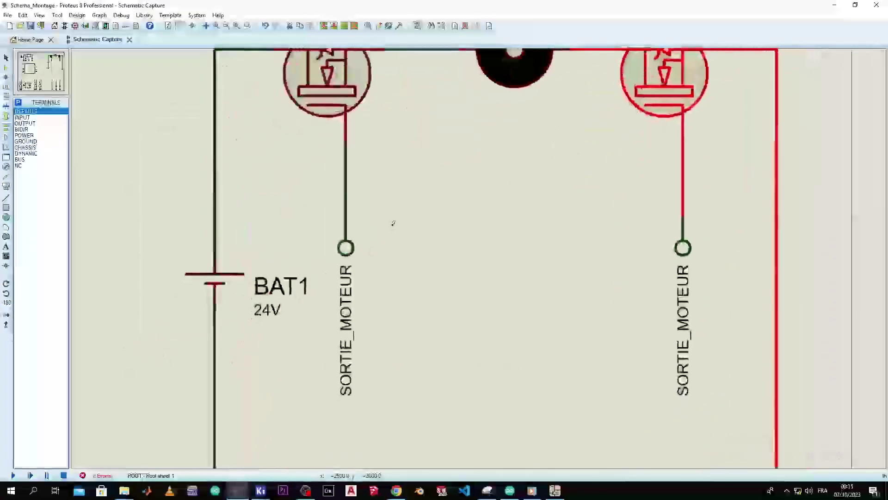
key("alt+Tab")
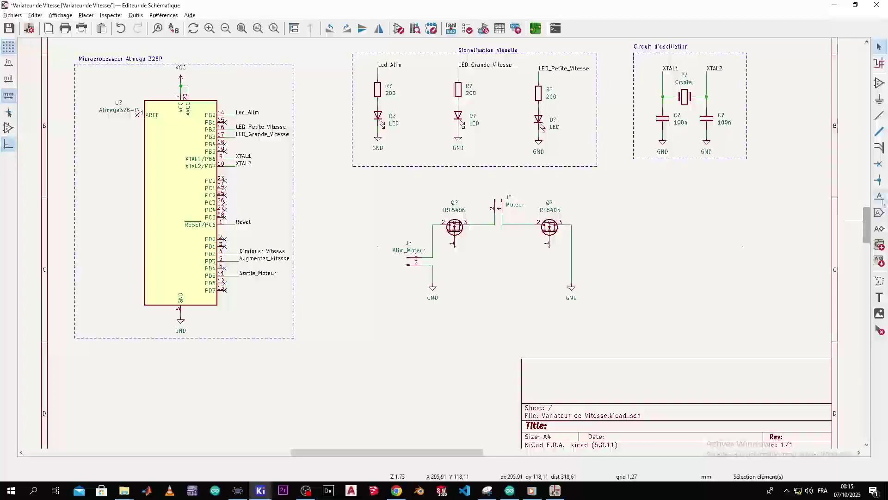
Step: Add the existing net label Sortie_Moteur below pin 1 of the left IRF540N
key("l")
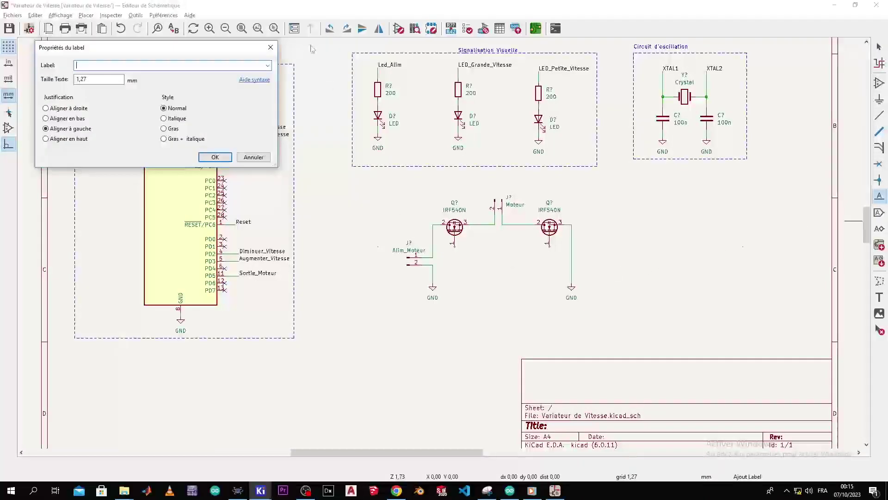
left_click(268, 65)
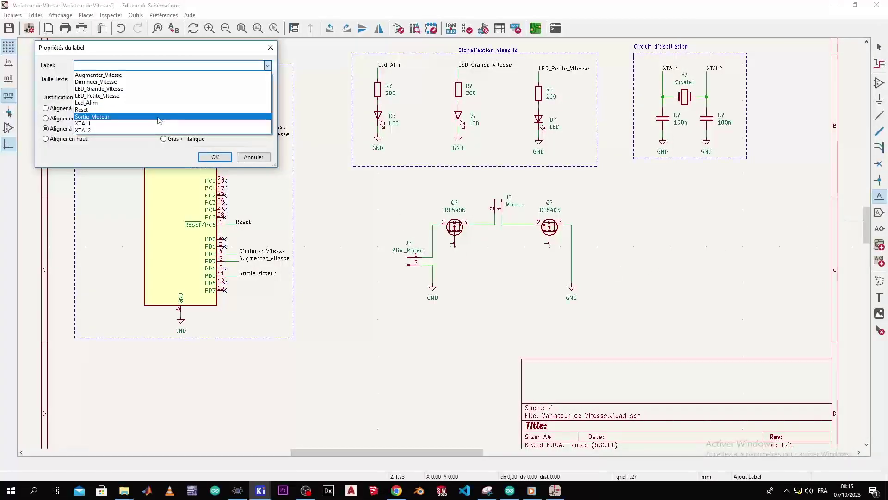
left_click(162, 116)
left_click(215, 157)
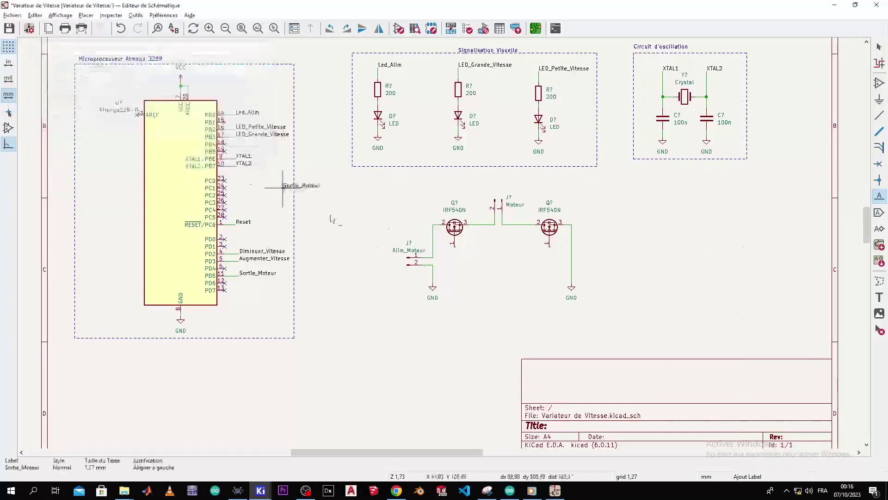
scroll(296, 185, "up", 3)
left_click(357, 152)
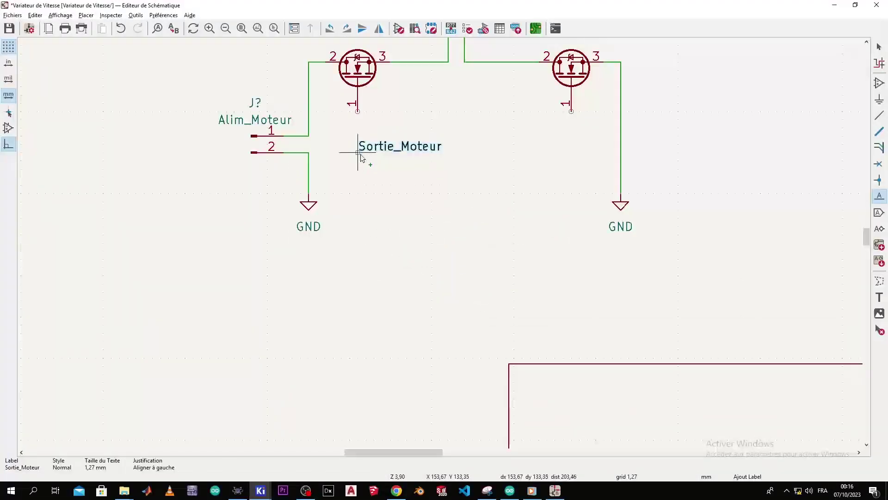
Step: Add a second Sortie_Moteur net label below pin 1 of the right IRF540N
left_click(506, 144)
left_click(267, 65)
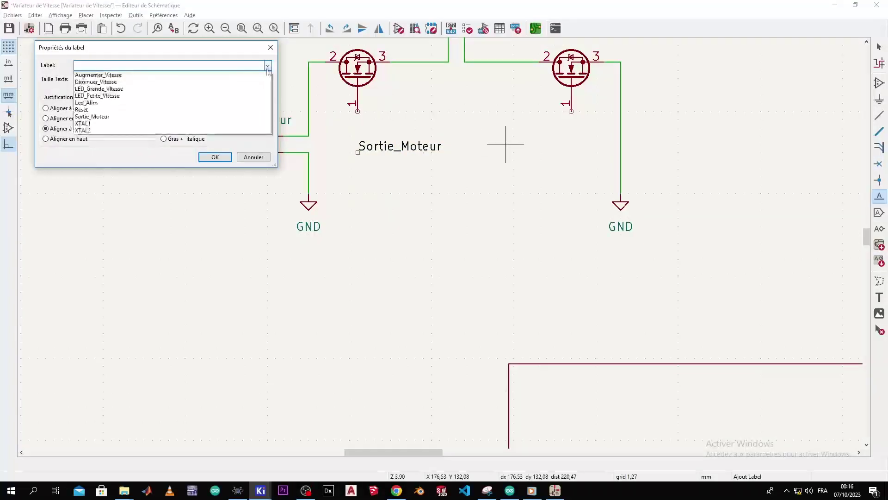
left_click(204, 122)
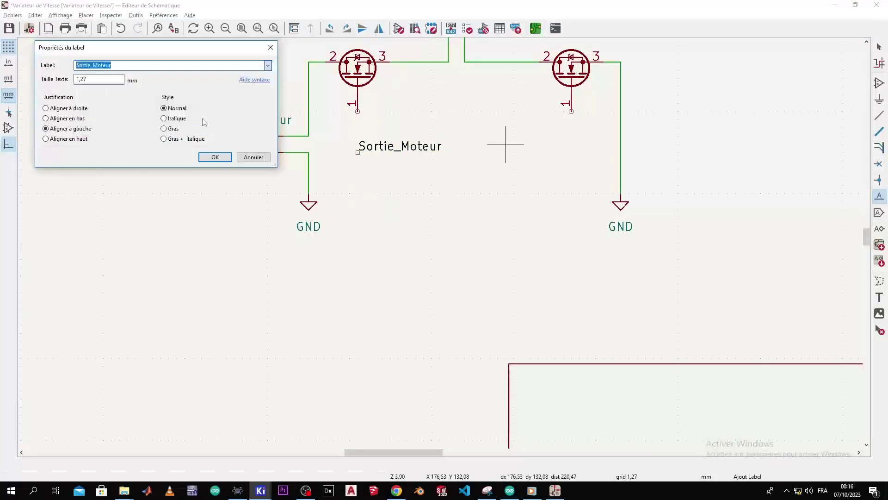
left_click(215, 157)
left_click(572, 145)
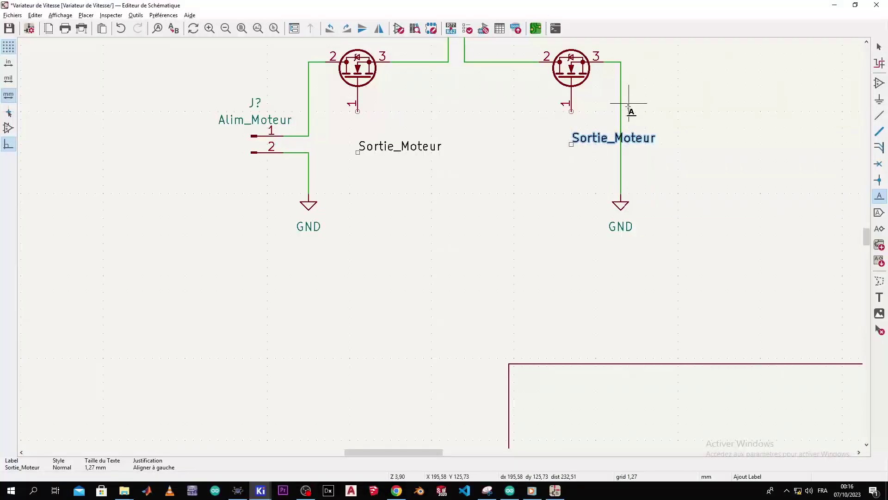
key("Escape")
Step: Wire pin 1 of the right and left IRF540N transistors to the Sortie_Moteur labels below them
key("w")
left_click(571, 112)
key("Escape")
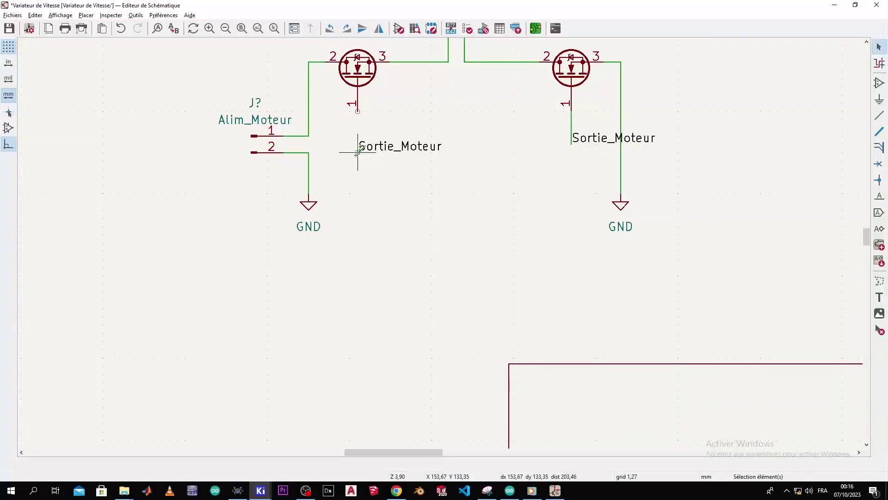
key("w")
left_click(356, 106)
key("Escape")
Step: Draw a dashed rectangular frame with graphic lines around the whole motor output circuit
scroll(431, 103, "down", 3)
scroll(439, 266, "up", 2)
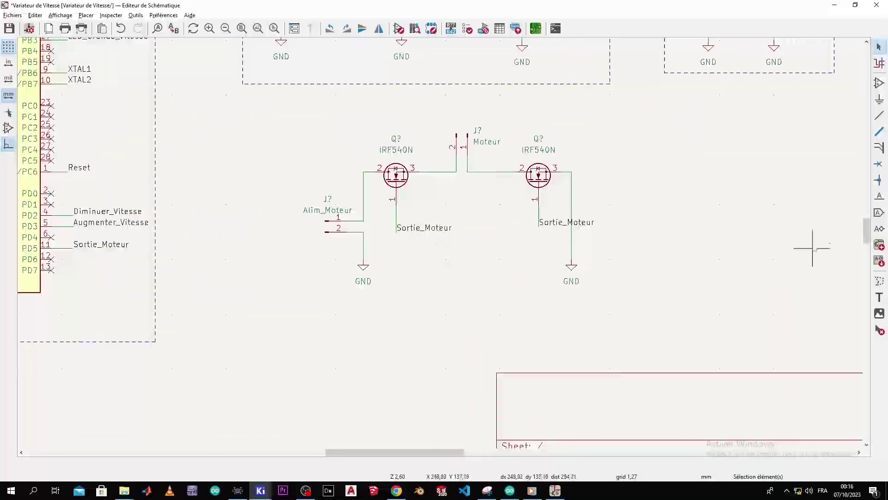
left_click(880, 281)
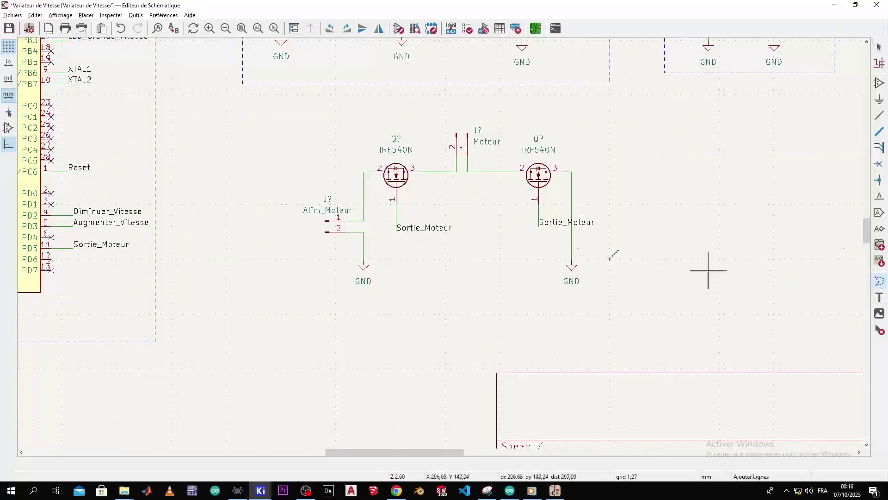
left_click(280, 122)
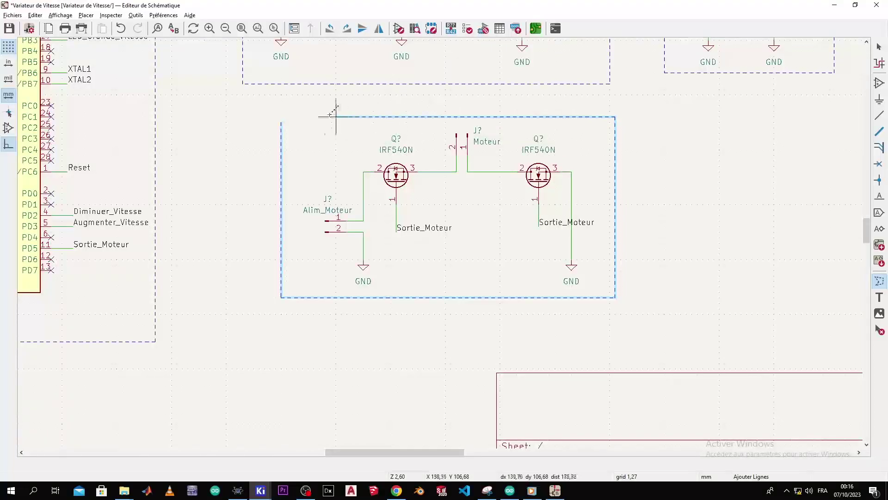
double_click(281, 116)
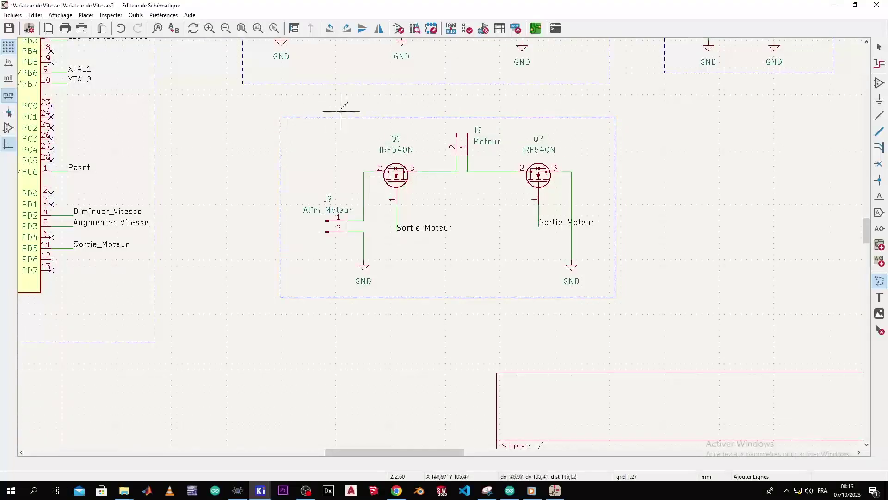
Step: Add the graphic text "Alimentation Moteur" just above the upper-left part of the motor circuit's dashed frame
scroll(341, 111, "down", 8)
scroll(440, 240, "up", 3)
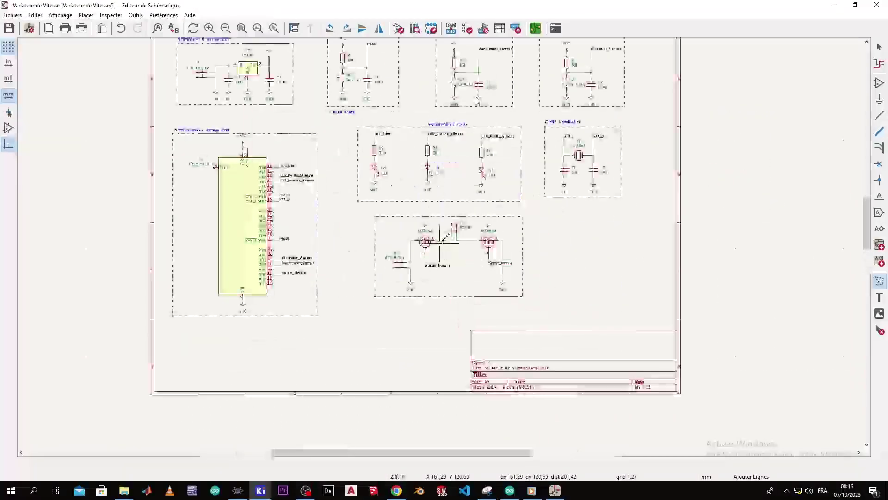
scroll(444, 237, "down", 2)
scroll(444, 237, "up", 4)
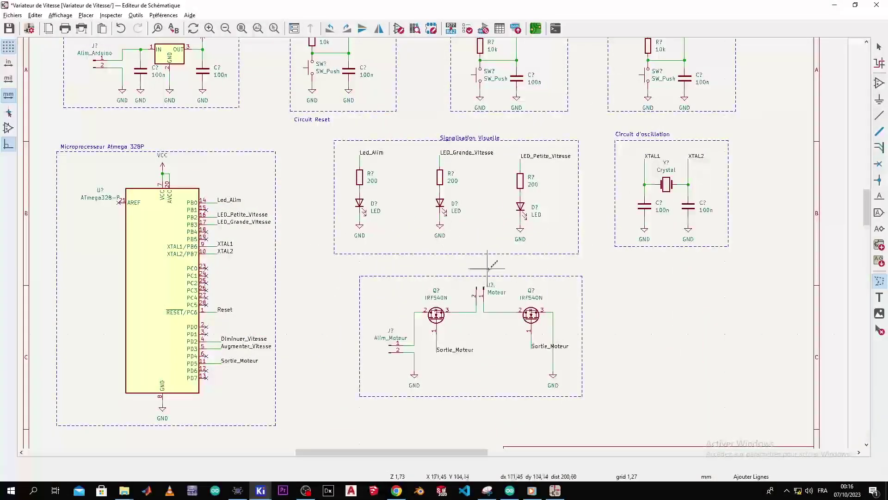
scroll(512, 264, "up", 2, "shift")
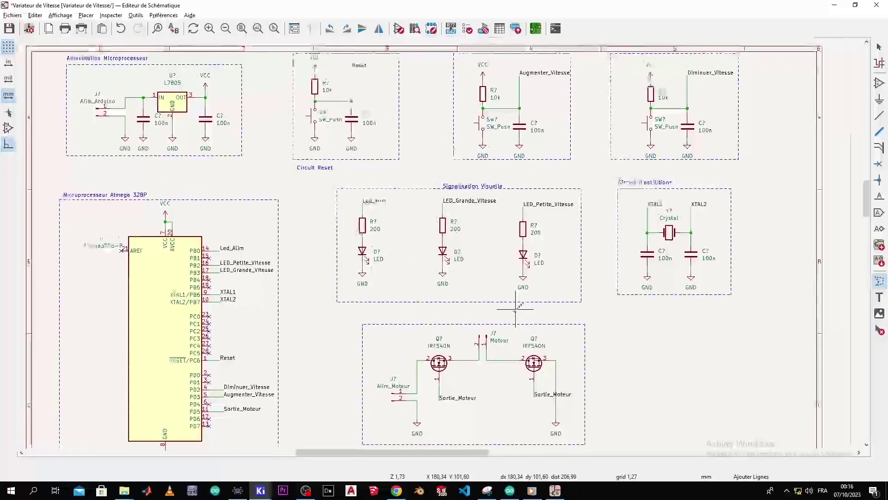
scroll(517, 305, "down", 1, "shift")
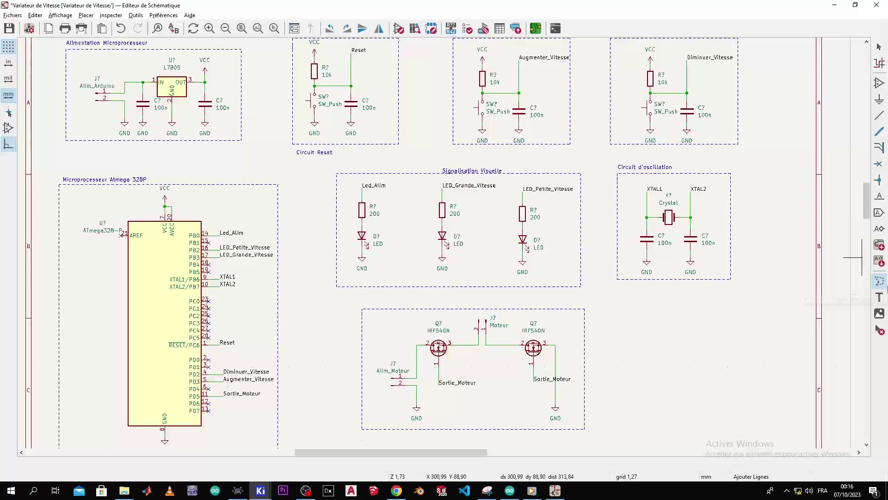
left_click(880, 297)
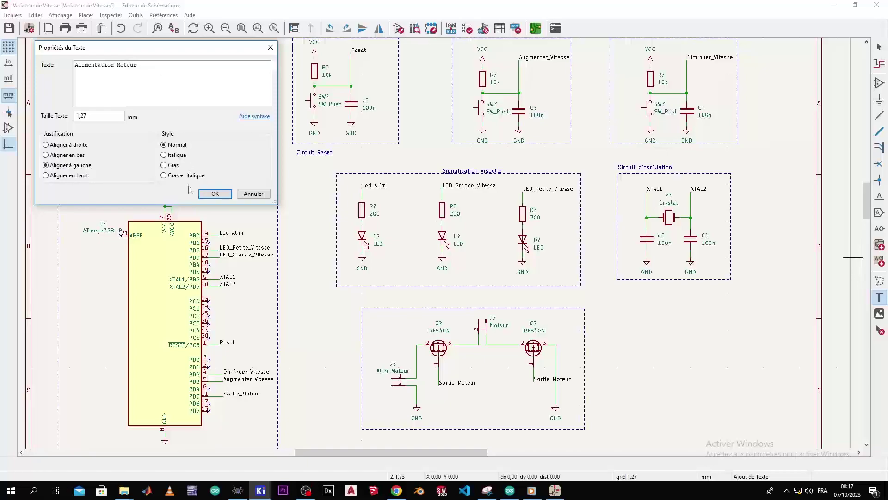
left_click(214, 194)
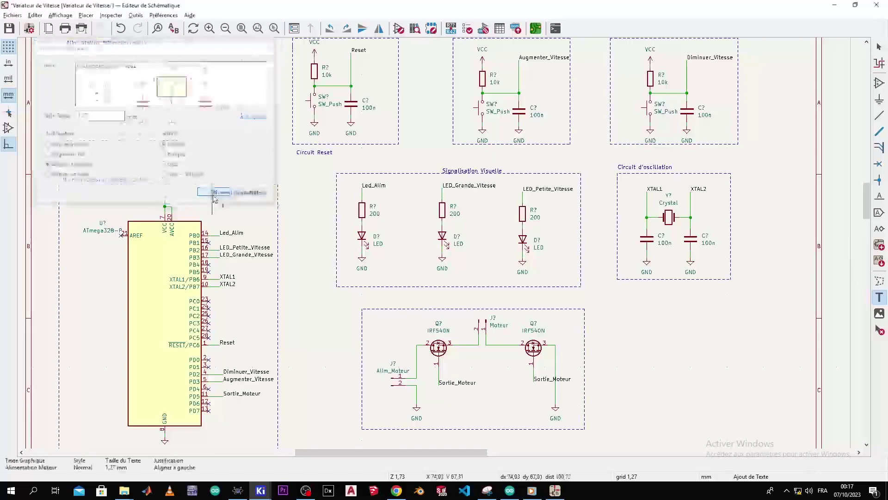
left_click(373, 305)
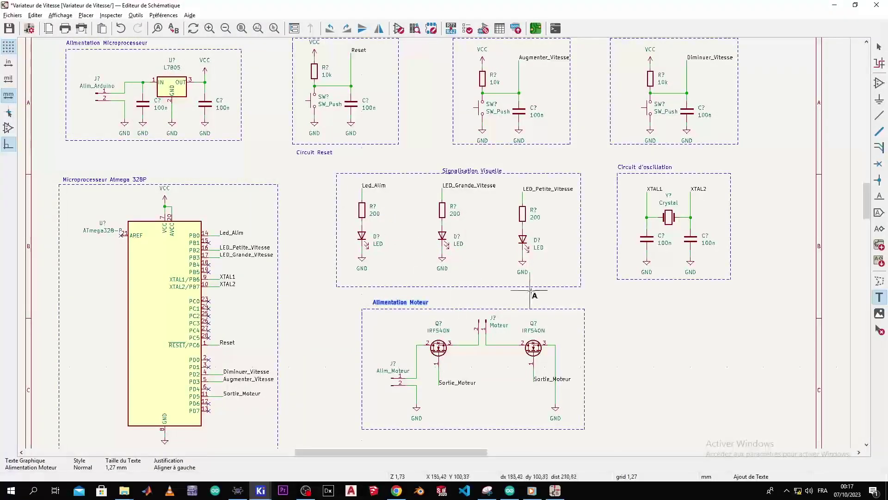
left_click(530, 291)
key("Escape")
scroll(384, 171, "down", 2)
scroll(440, 243, "up", 3)
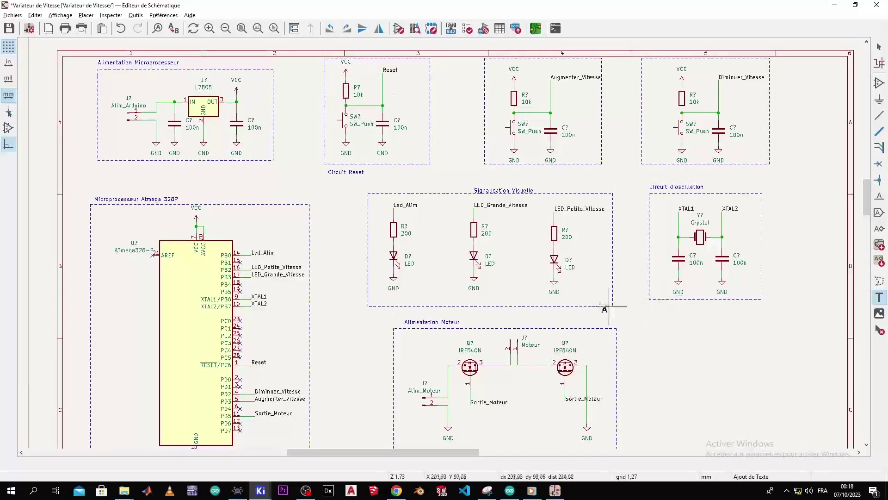
scroll(578, 278, "down", 2)
middle_click_drag(576, 278, 574, 279)
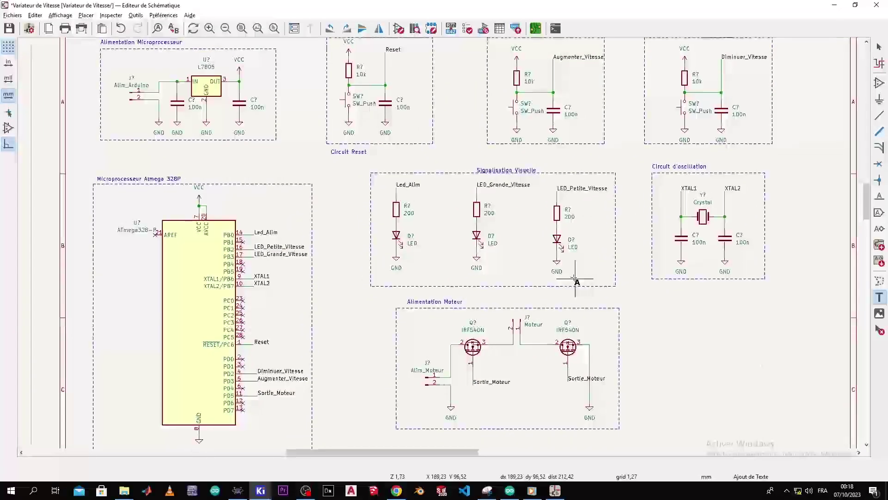